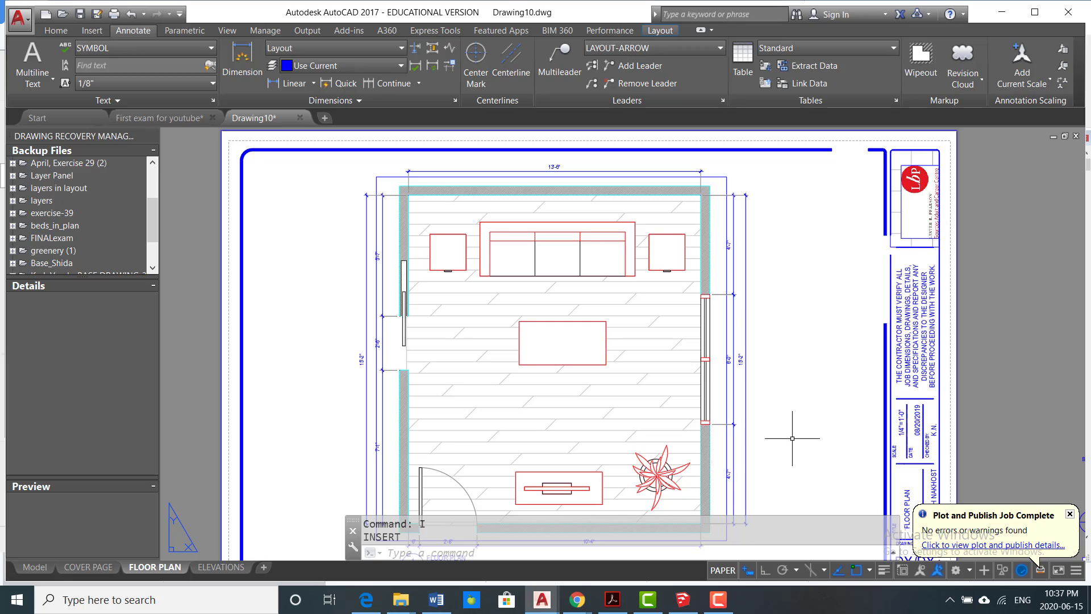
Step: Choose the ELEVATION SYMBOL block in the Insert dialog and confirm it for insertion
key("Return")
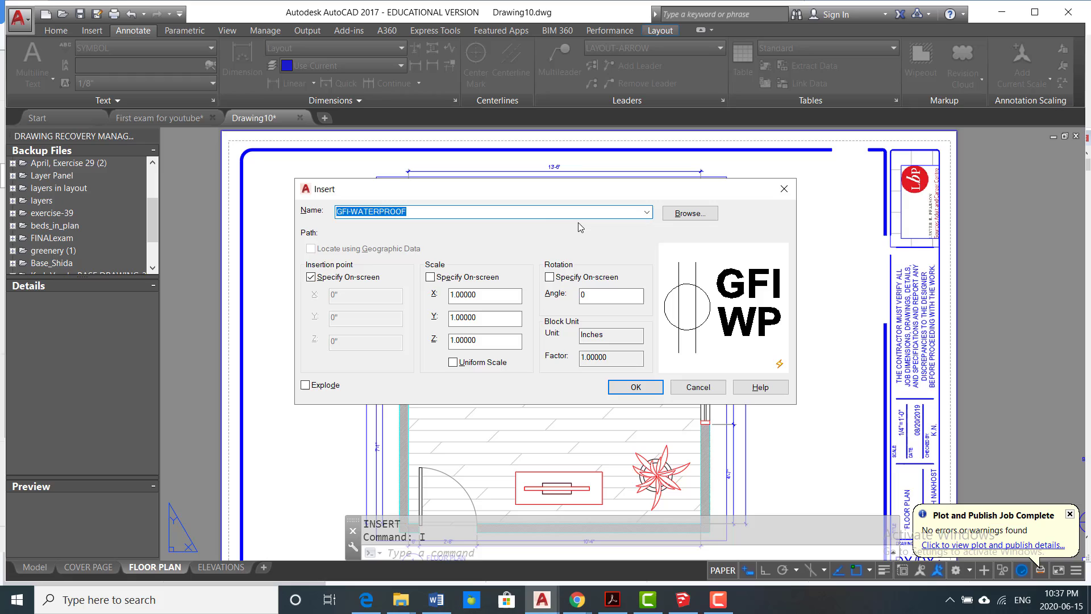
type("ELEVATION SYMBOL")
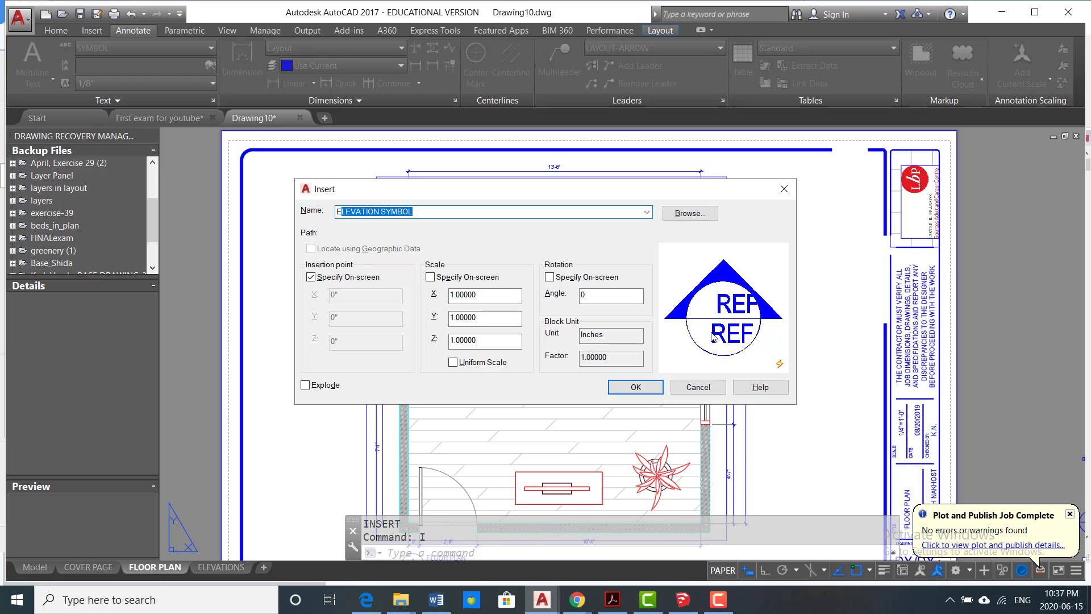
left_click(646, 212)
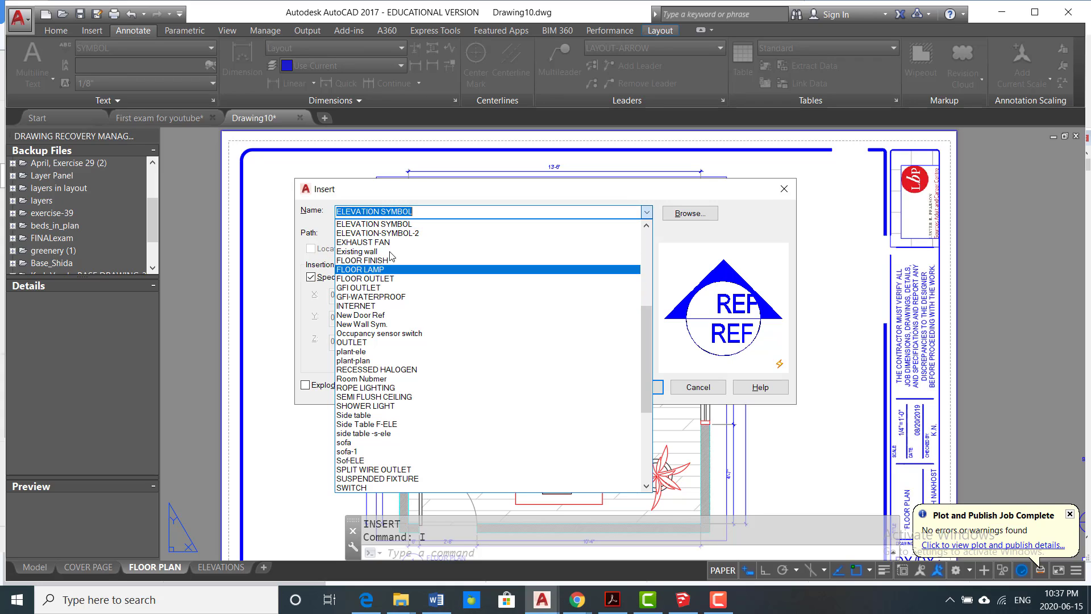
left_click(463, 217)
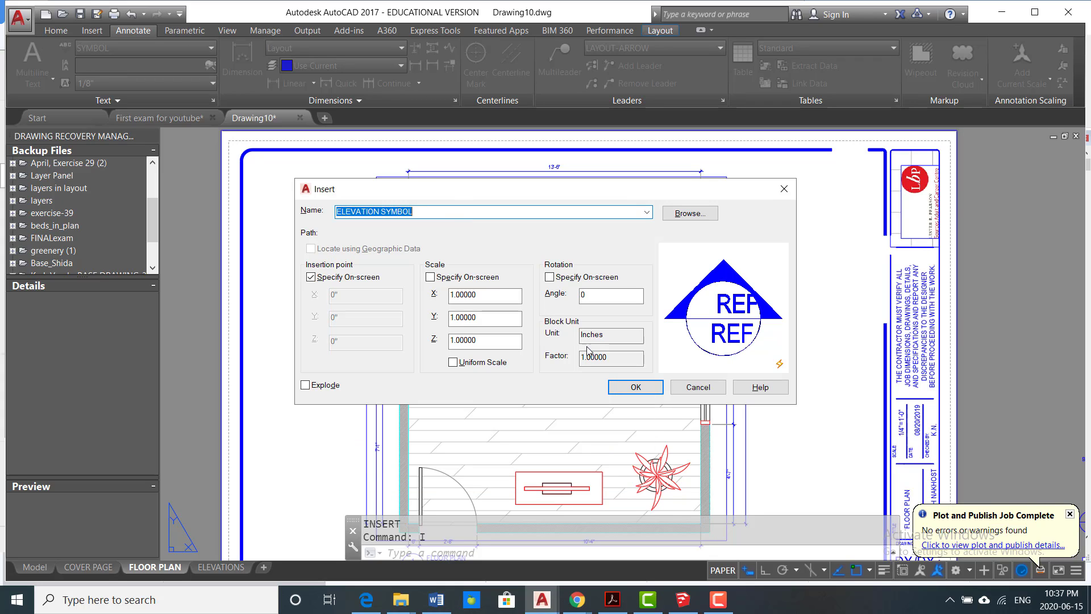
left_click(636, 386)
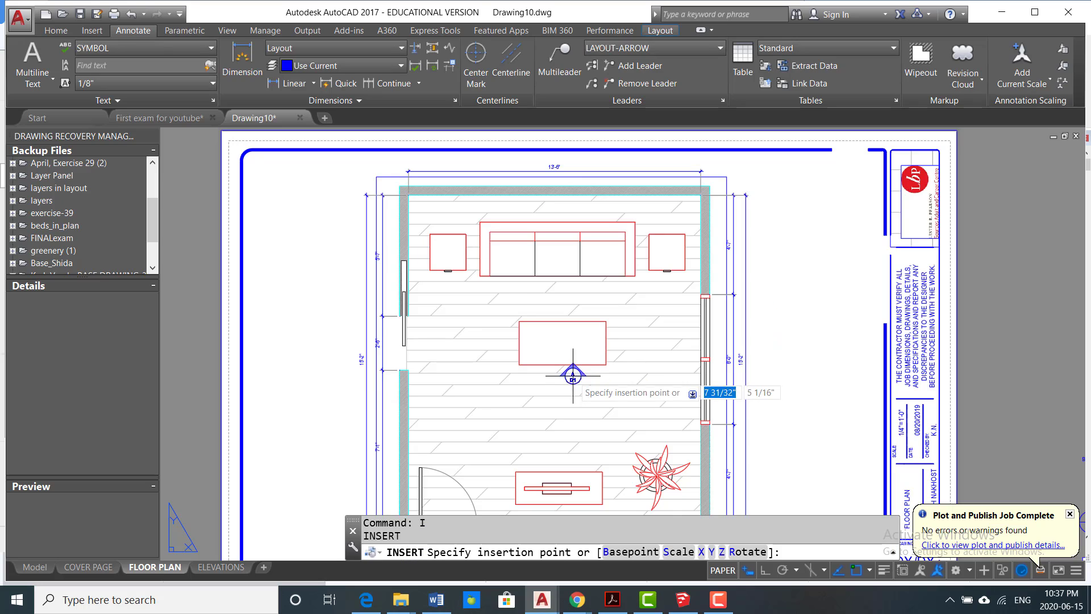
Step: Place the elevation marker above the central table with values A and D2, then check the ELEVATIONS sheet
scroll(562, 366, "up", 3)
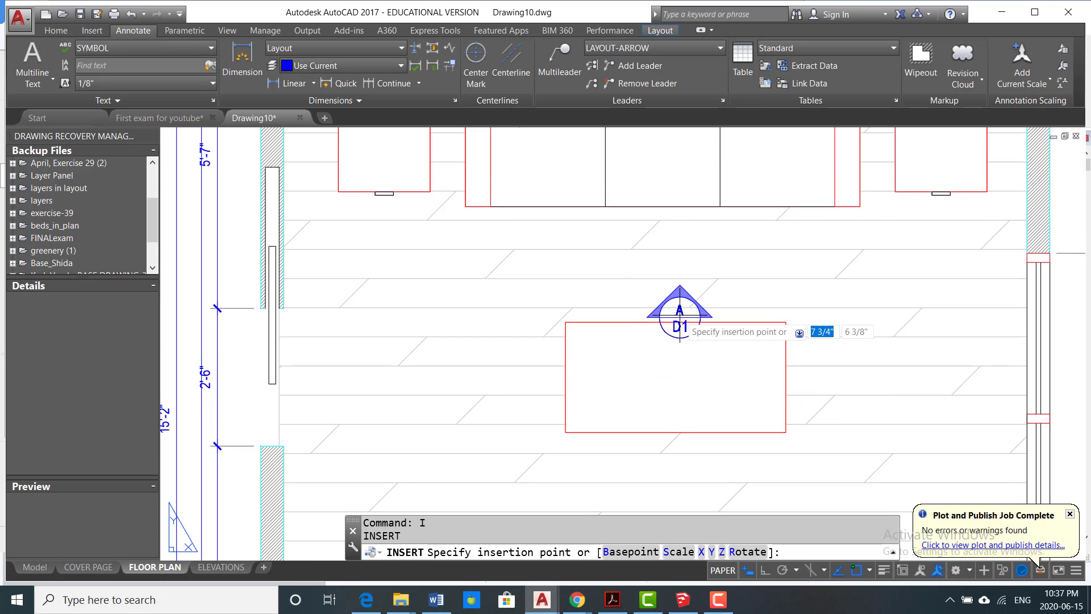
left_click(659, 322)
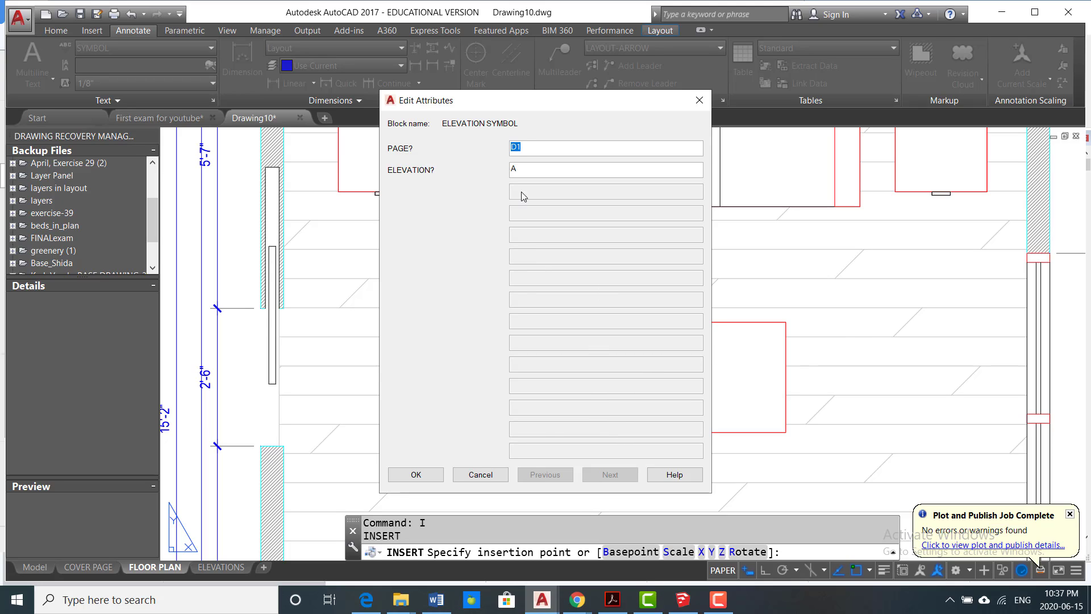
left_click(533, 149)
key("BackSpace")
left_click(420, 476)
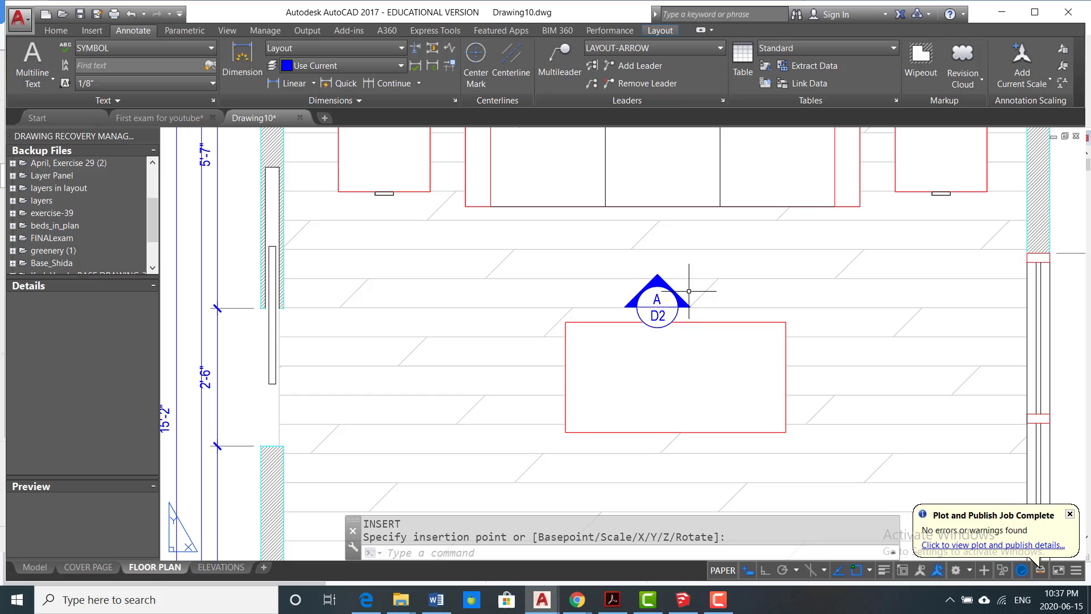
scroll(671, 314, "down", 2)
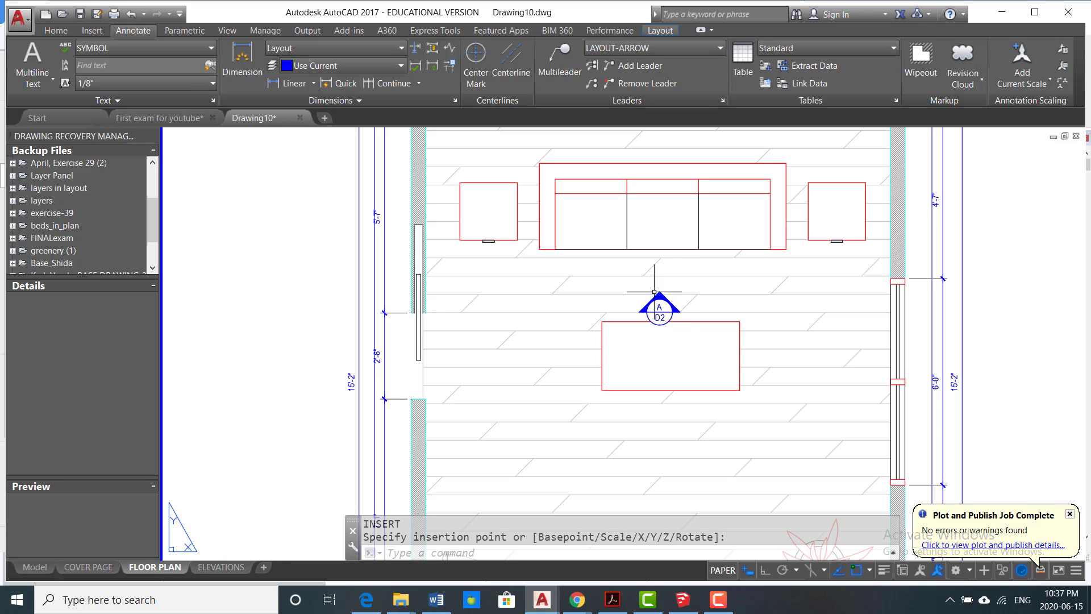
left_click(659, 315)
left_click(222, 567)
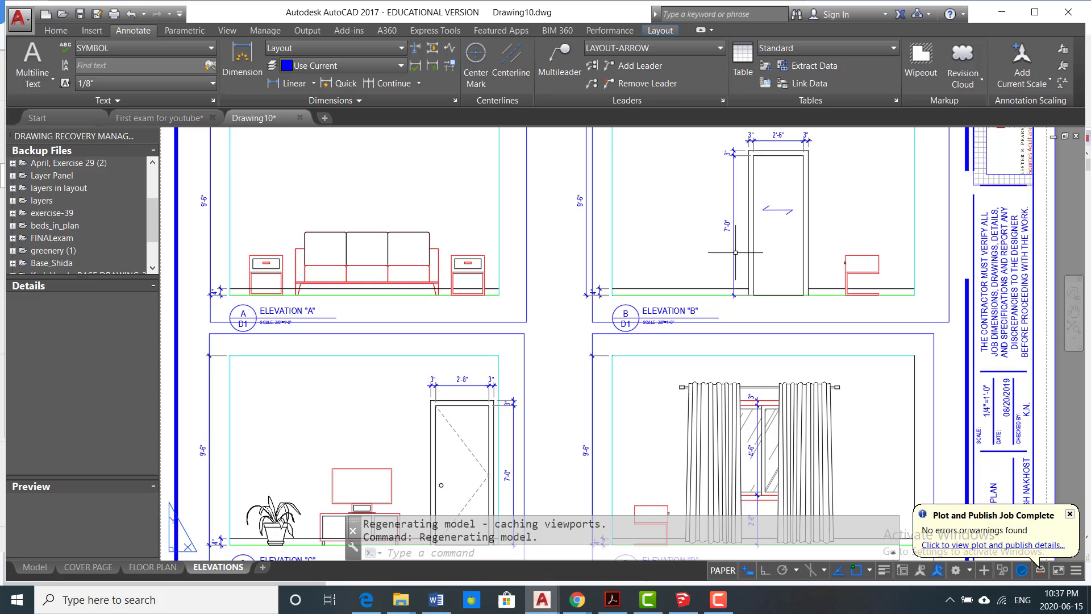
left_click(143, 568)
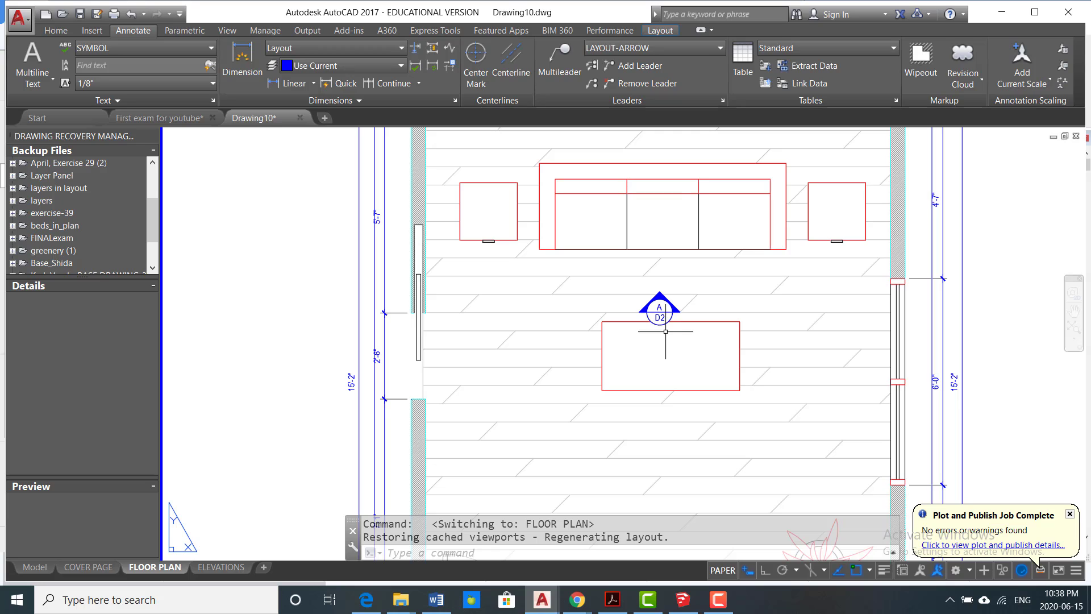
type("CO")
key("Return")
left_click(631, 282)
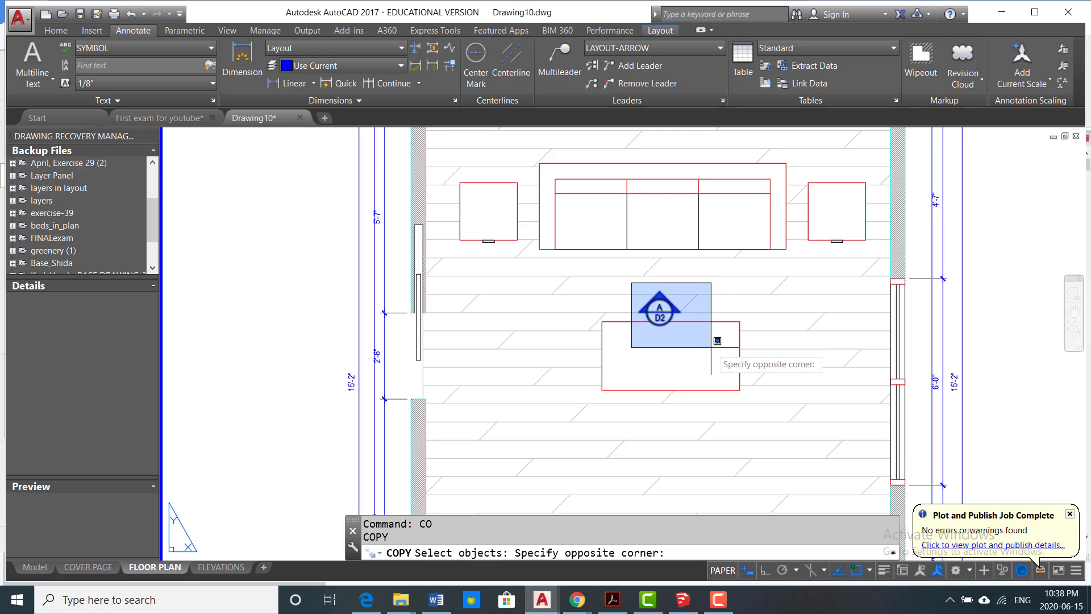
left_click(716, 359)
key("Return")
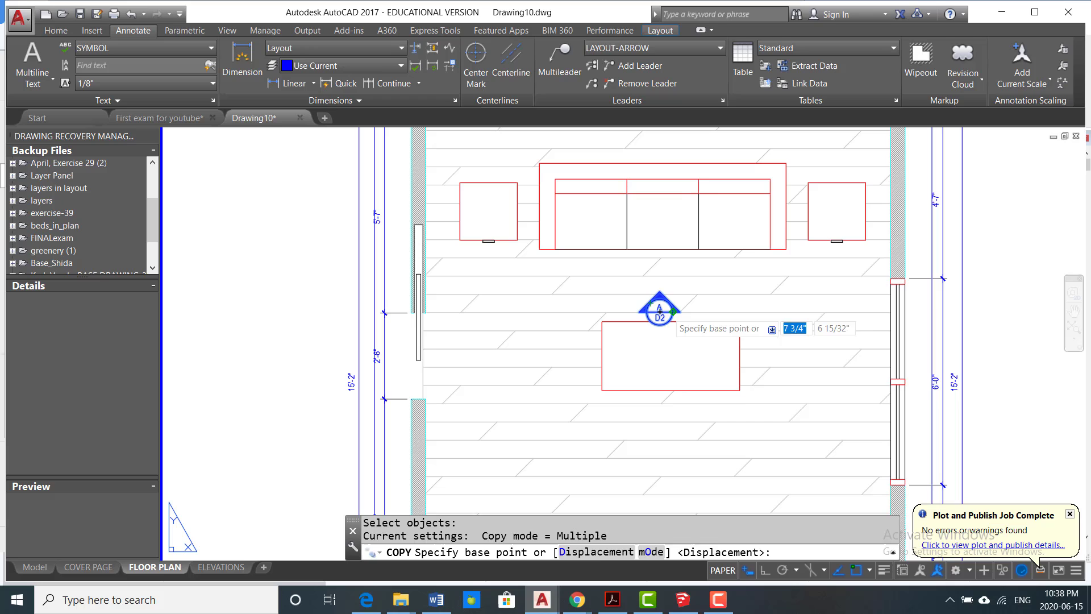
left_click(676, 306)
left_click(564, 357)
key("Return")
scroll(587, 345, "up", 2)
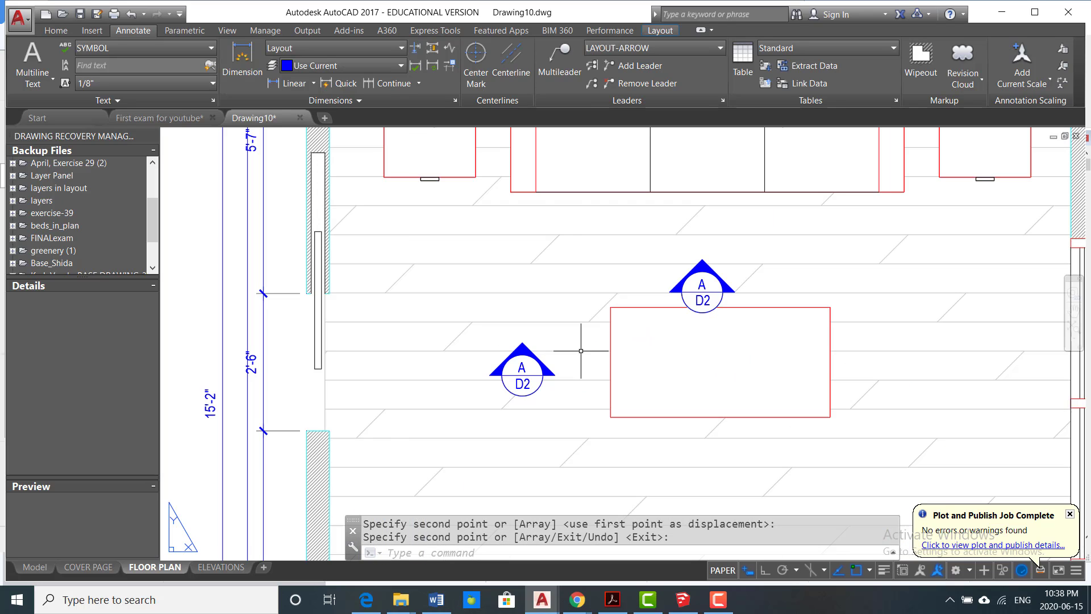
scroll(524, 348, "up", 2)
key("Escape")
key("Escape")
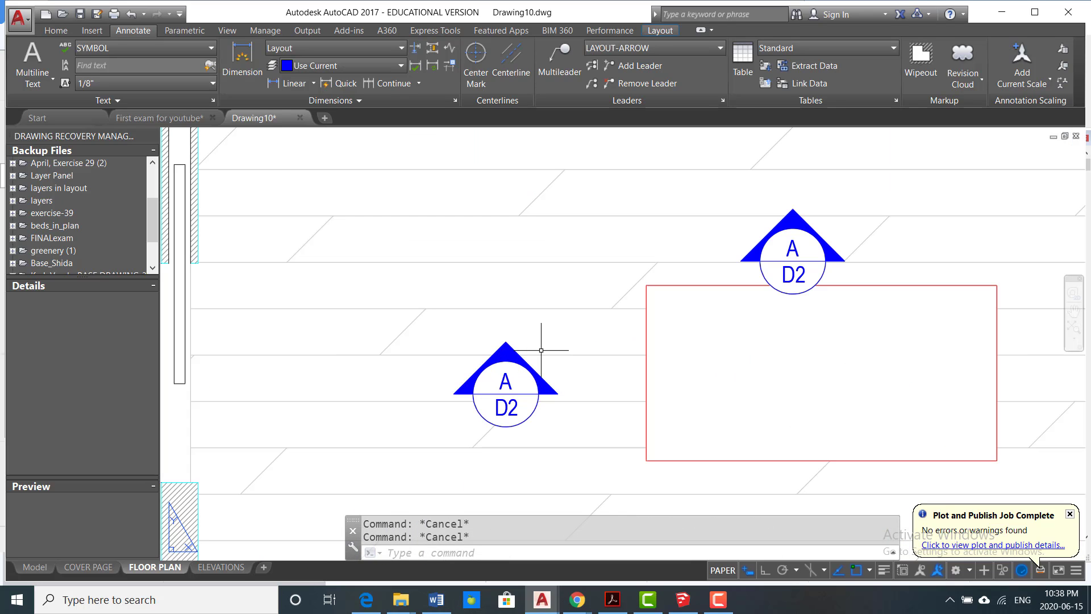
key("ctrl+z")
key("ctrl+z")
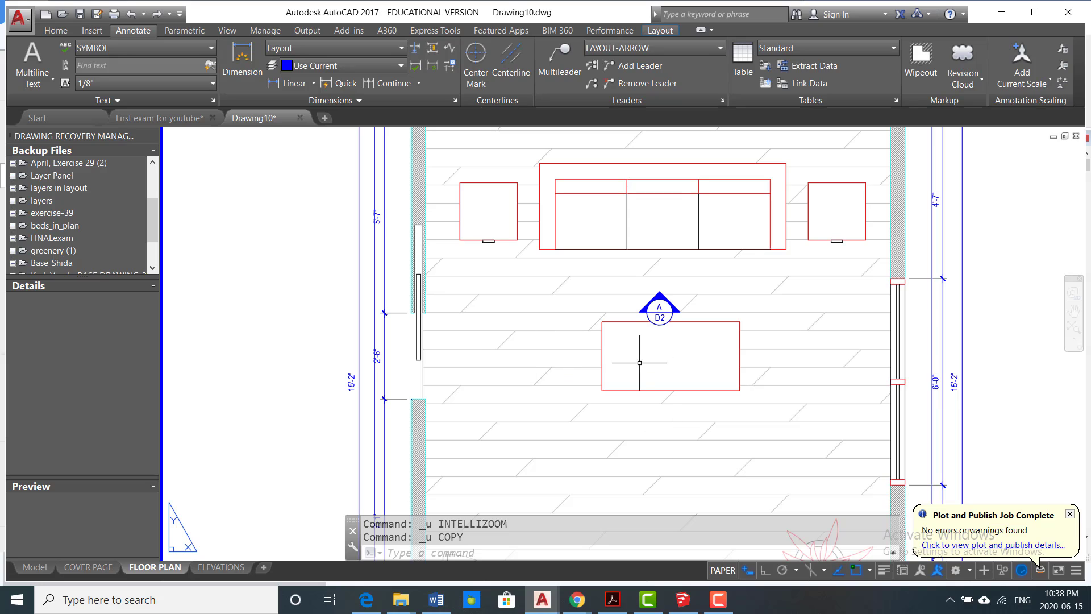
key("Escape")
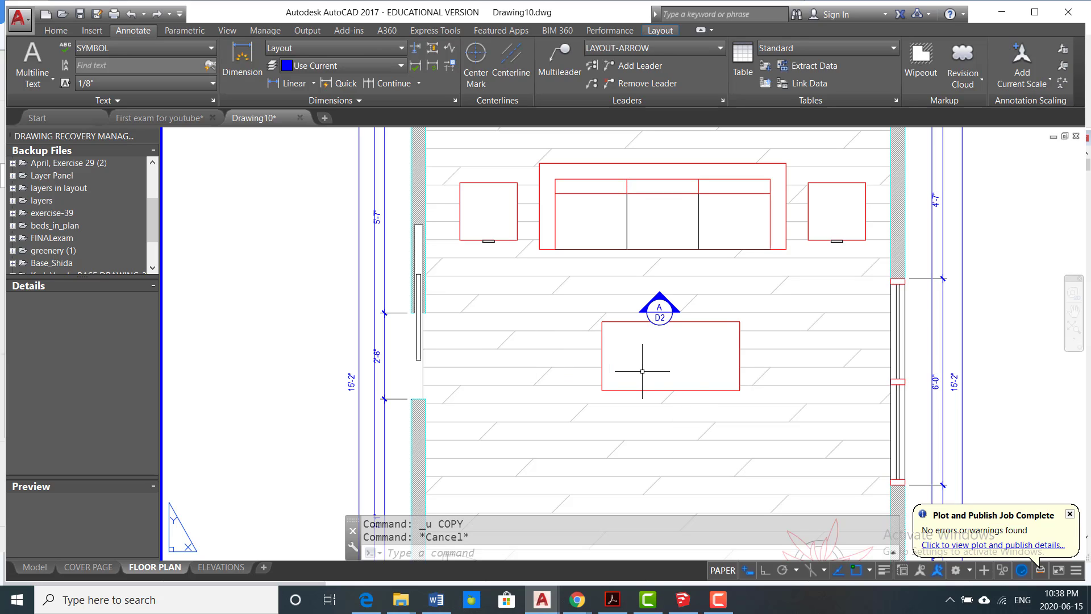
Step: Draw a 0.5 by 0.5 square inside the table and rotate it 45° about its centre
key("Return")
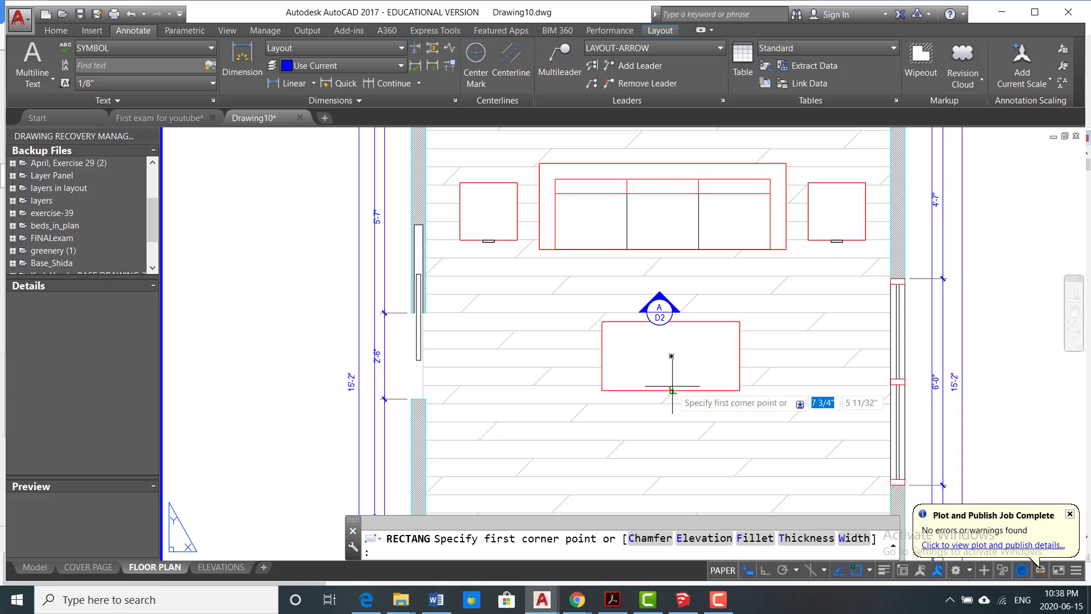
left_click(675, 383)
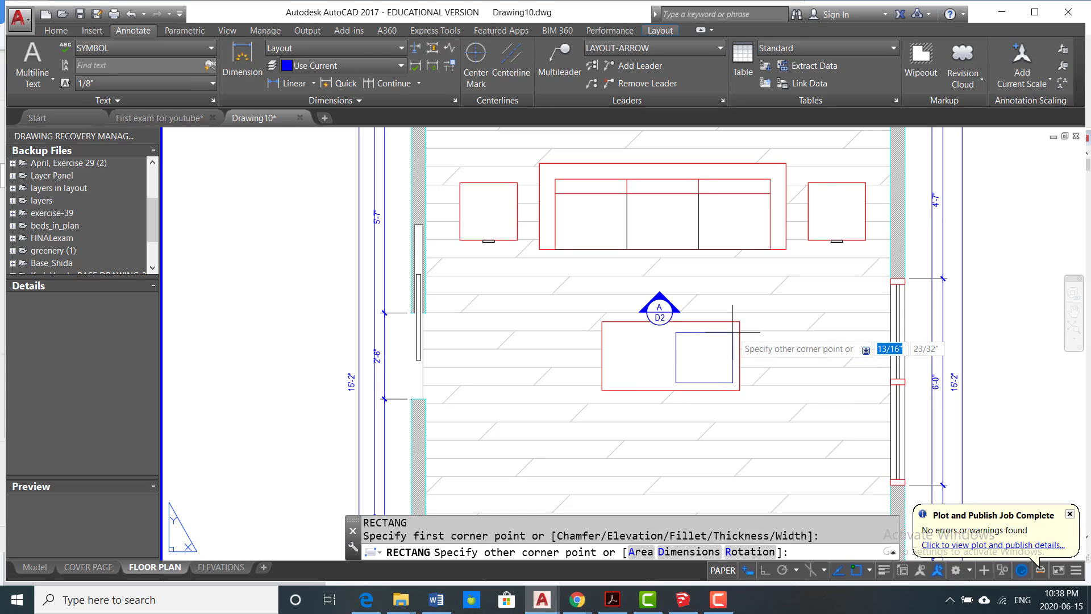
key("Tab")
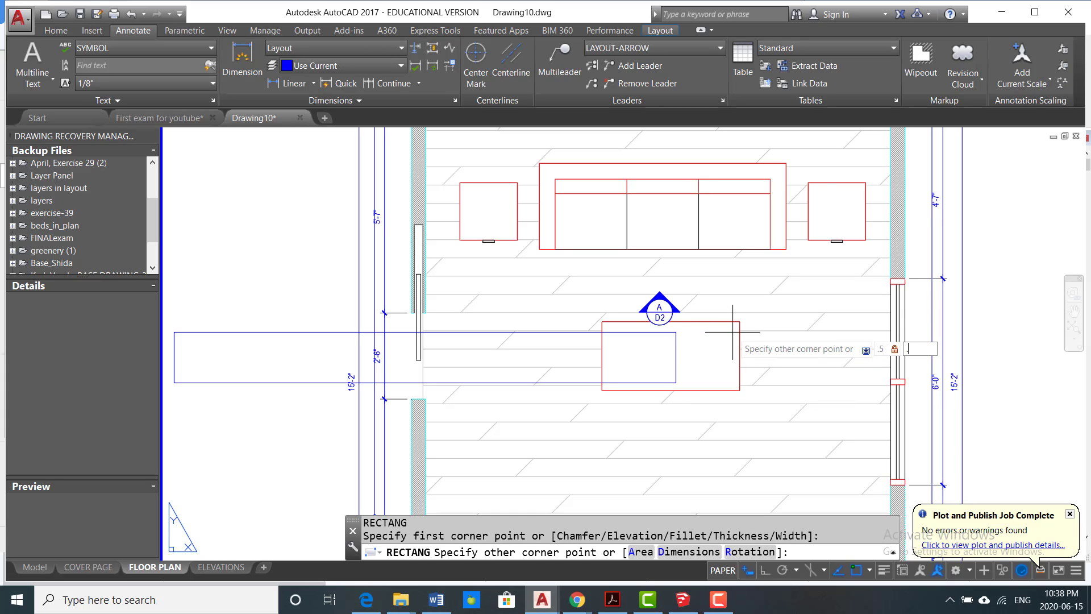
key("Return")
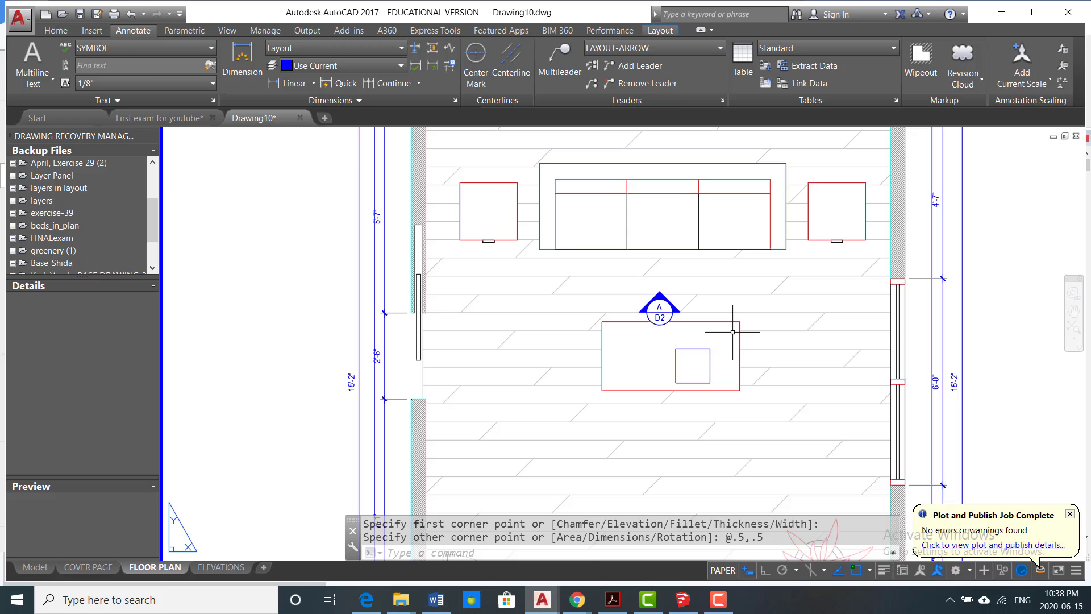
key("Return")
left_click(709, 367)
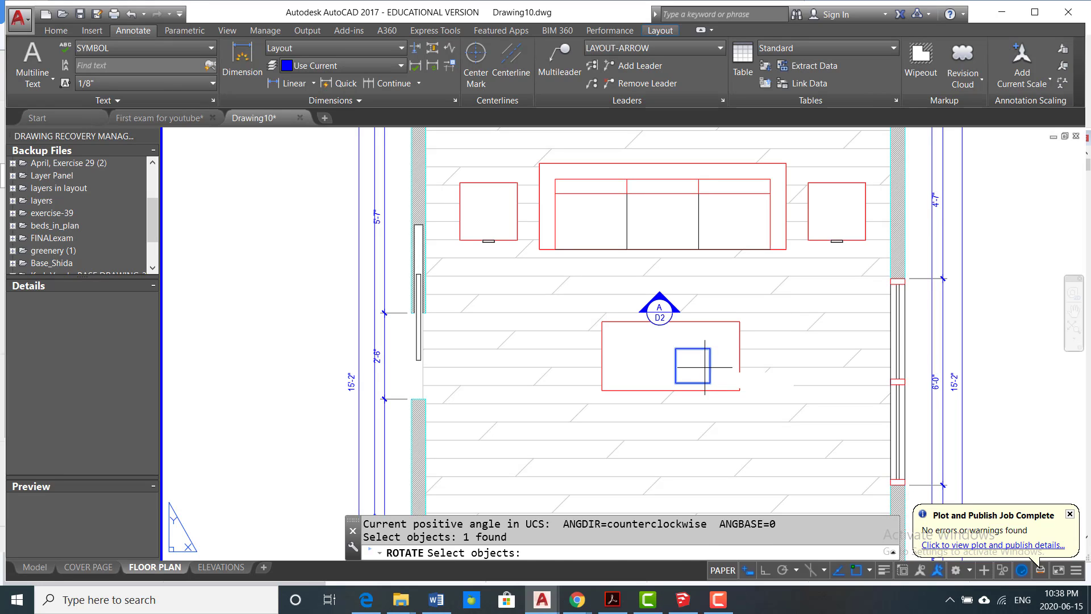
key("Return")
left_click(702, 362)
key("Return")
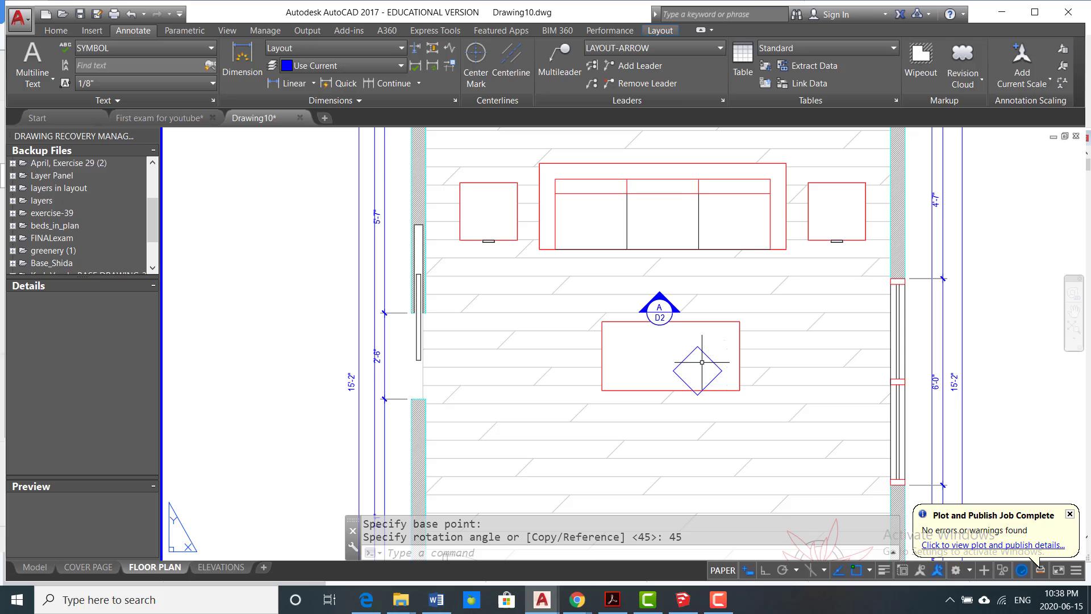
Step: Move the diamond so its top corner sits at the centre of the A/D2 marker's circle
type("M")
key("Return")
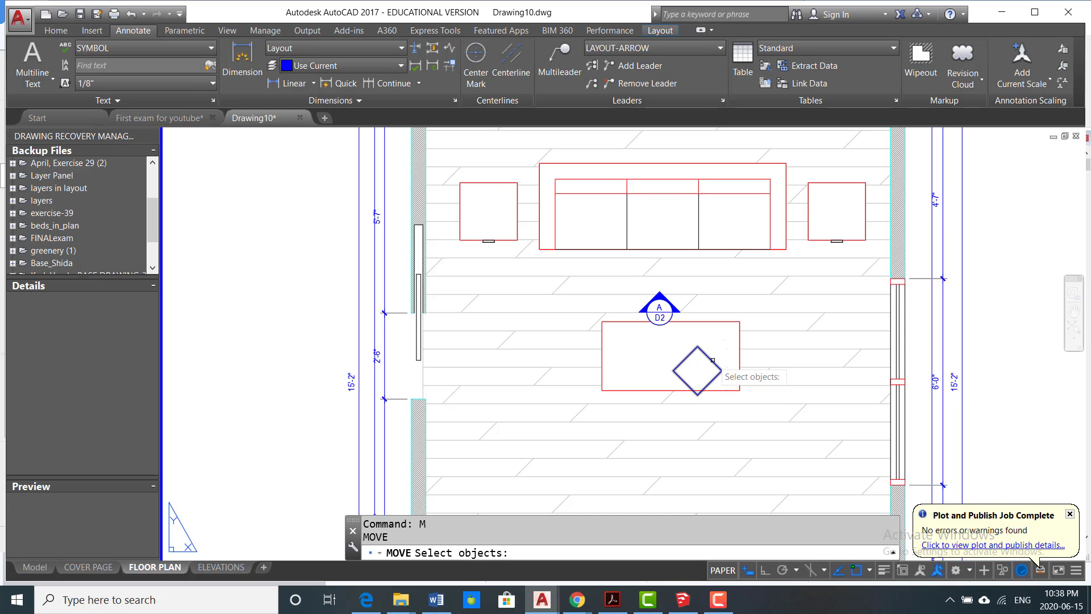
left_click(710, 358)
scroll(714, 352, "up", 4)
key("Return")
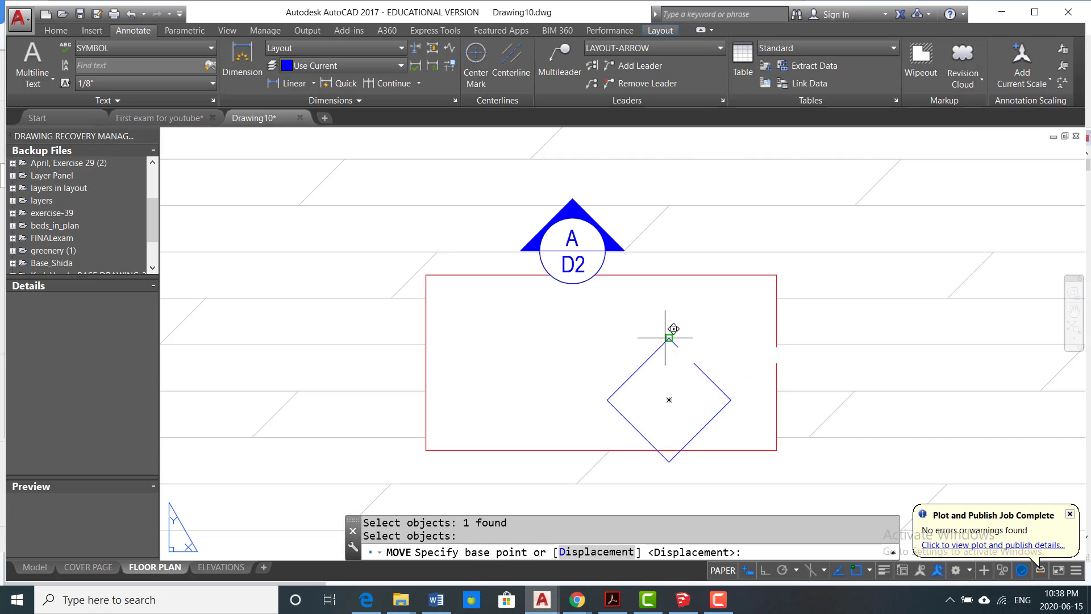
left_click(669, 338)
scroll(563, 243, "up", 2)
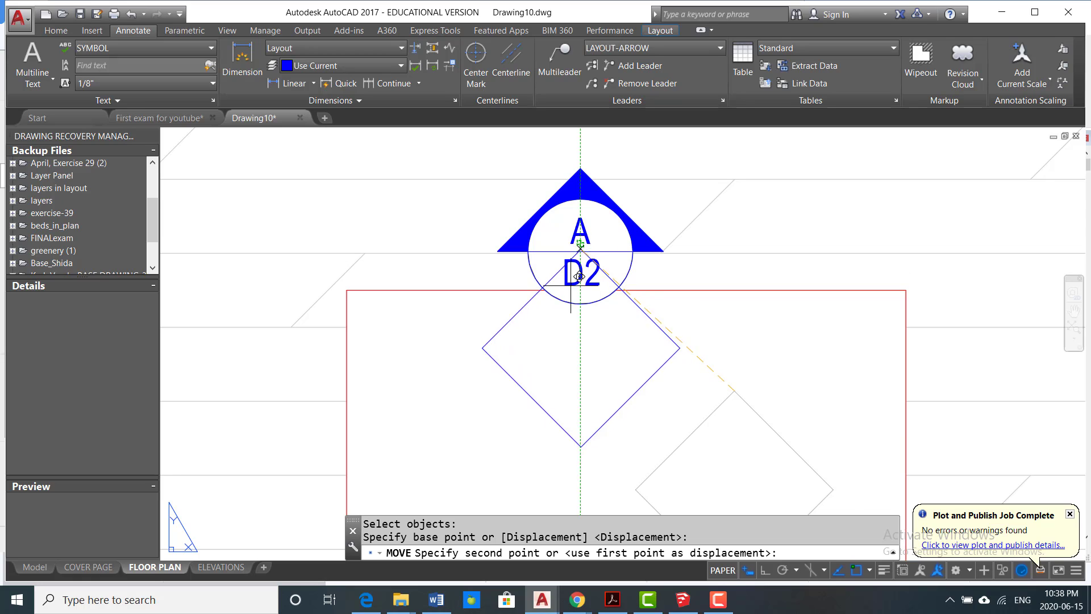
left_click(580, 252)
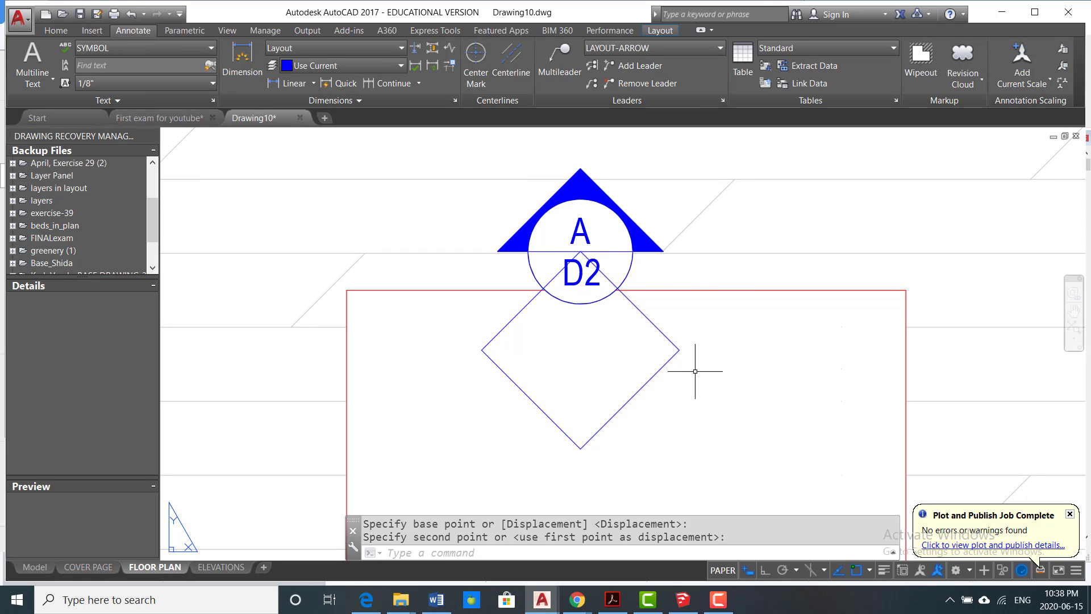
Step: Copy the A/D2 marker to the diamond's left, bottom and right corners
key("Escape")
key("Escape")
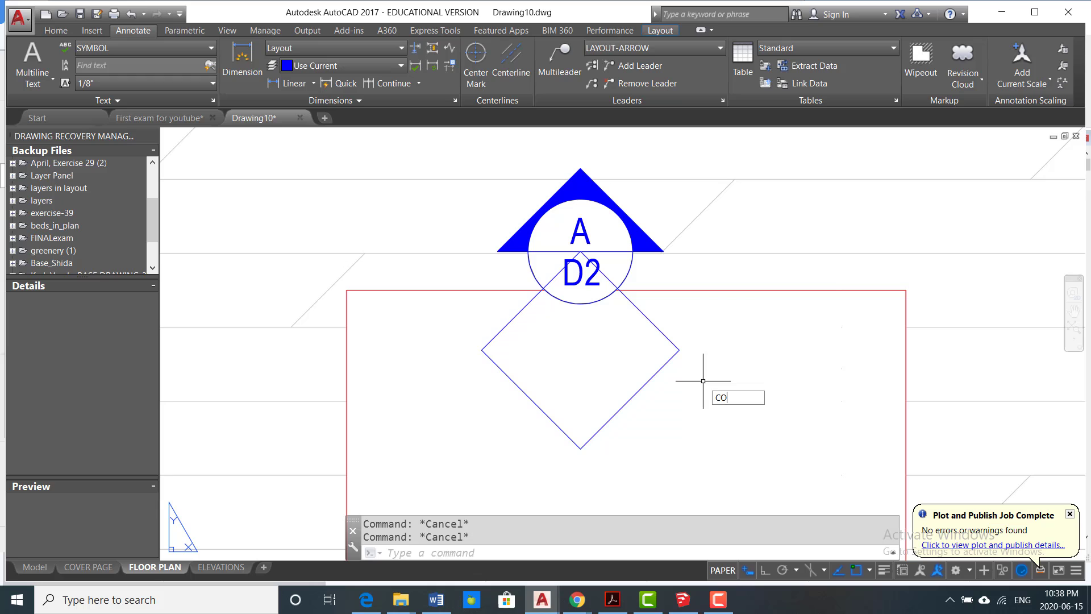
type("CO")
key("Return")
left_click(630, 250)
scroll(600, 249, "up", 4)
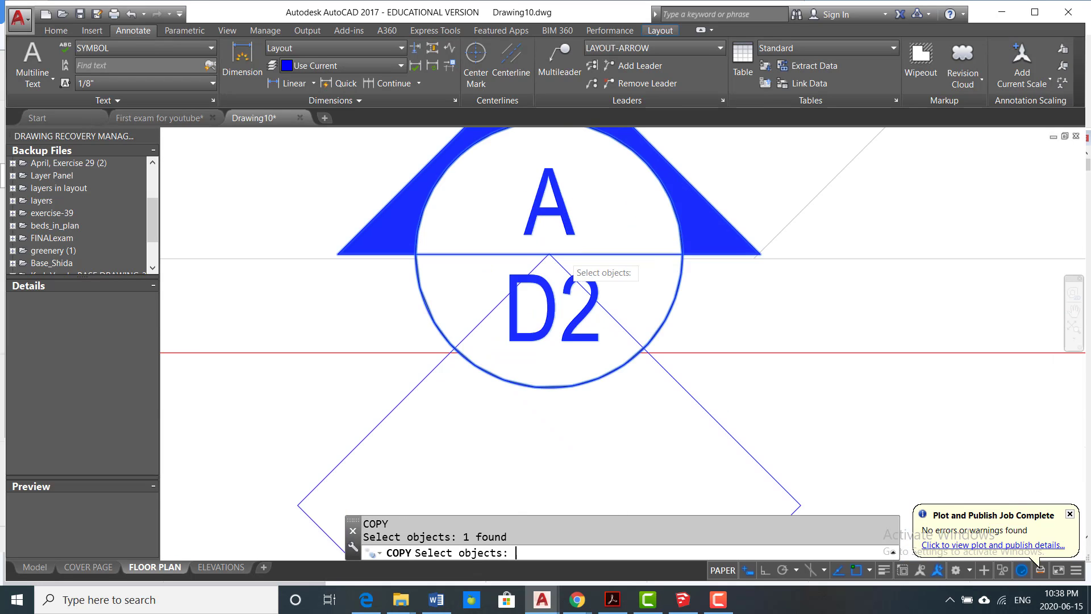
scroll(569, 258, "up", 2)
key("Return")
left_click(538, 252)
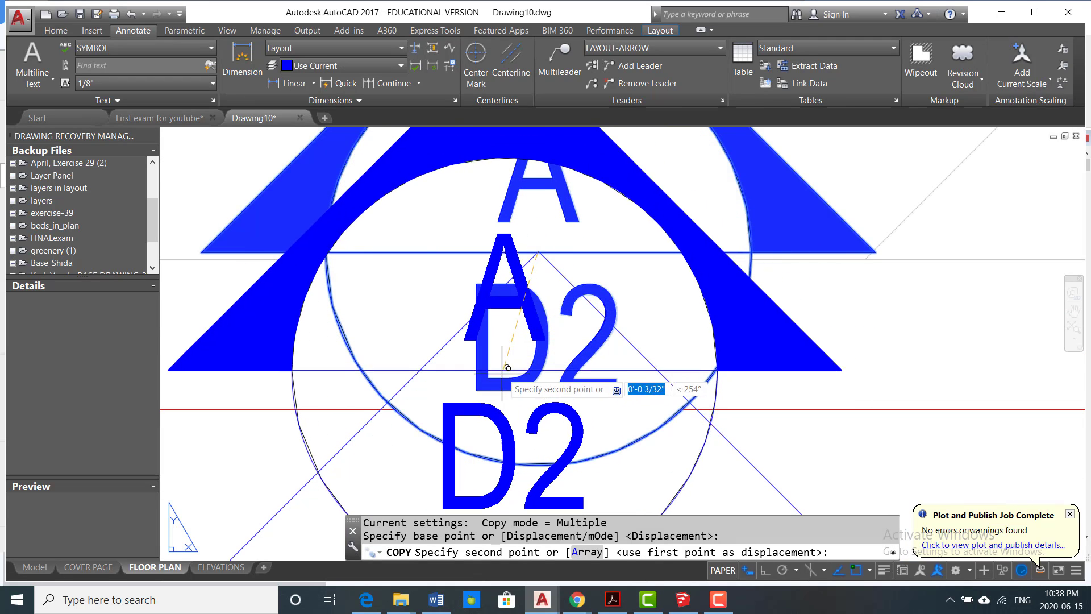
scroll(502, 368, "down", 5)
scroll(514, 316, "up", 3)
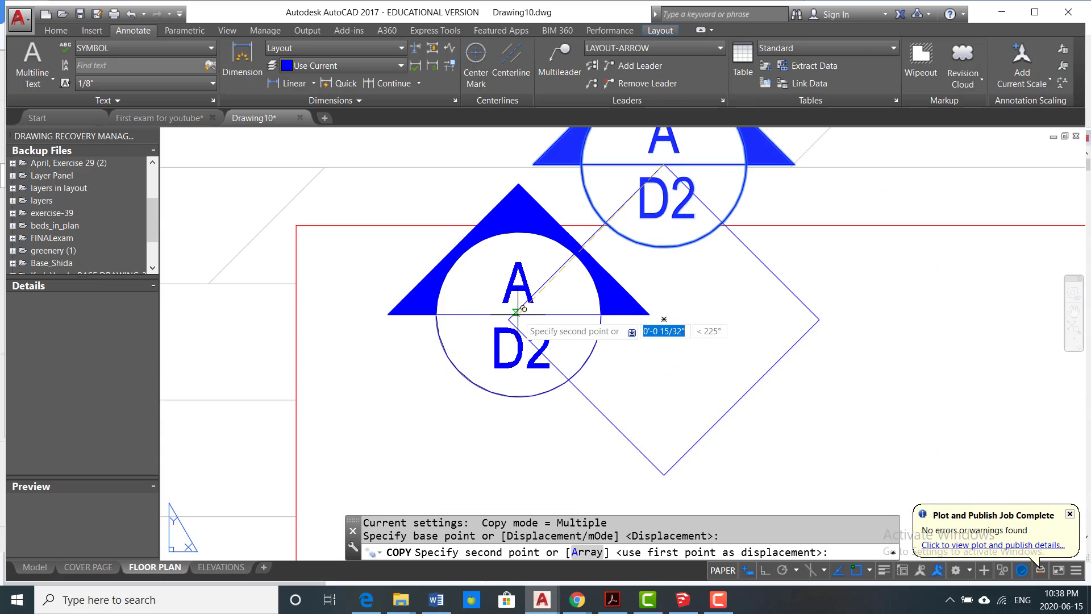
left_click(517, 312)
middle_click_drag(517, 311, 520, 213)
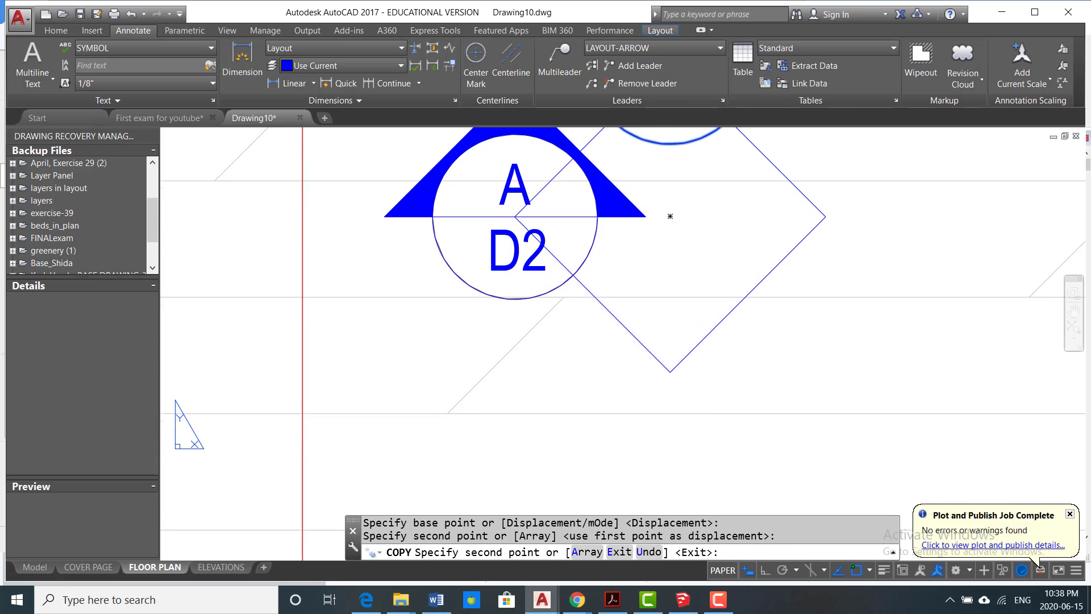
left_click(670, 372)
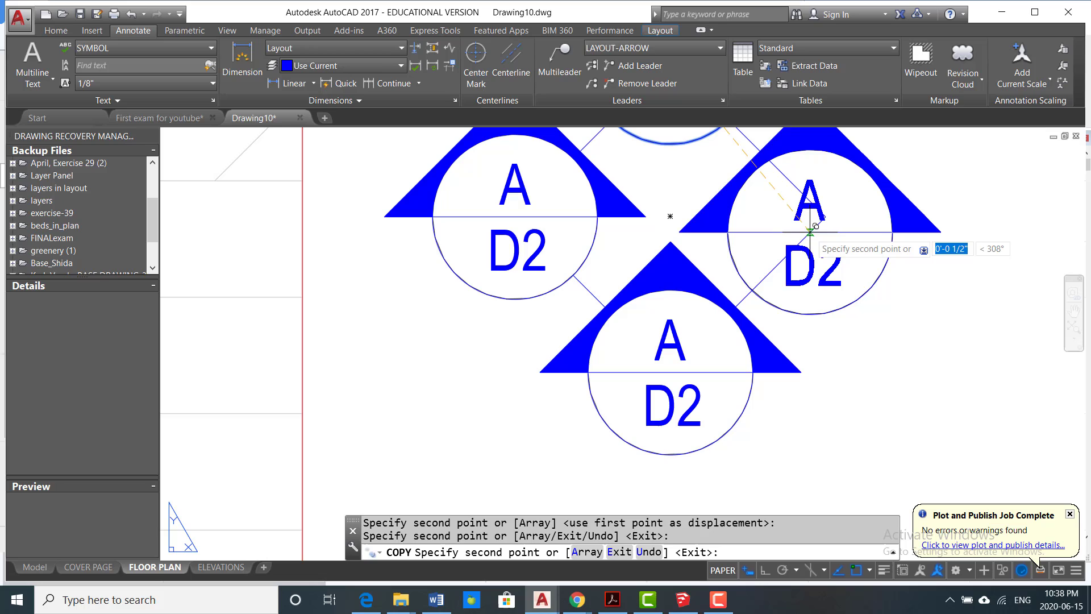
left_click(831, 211)
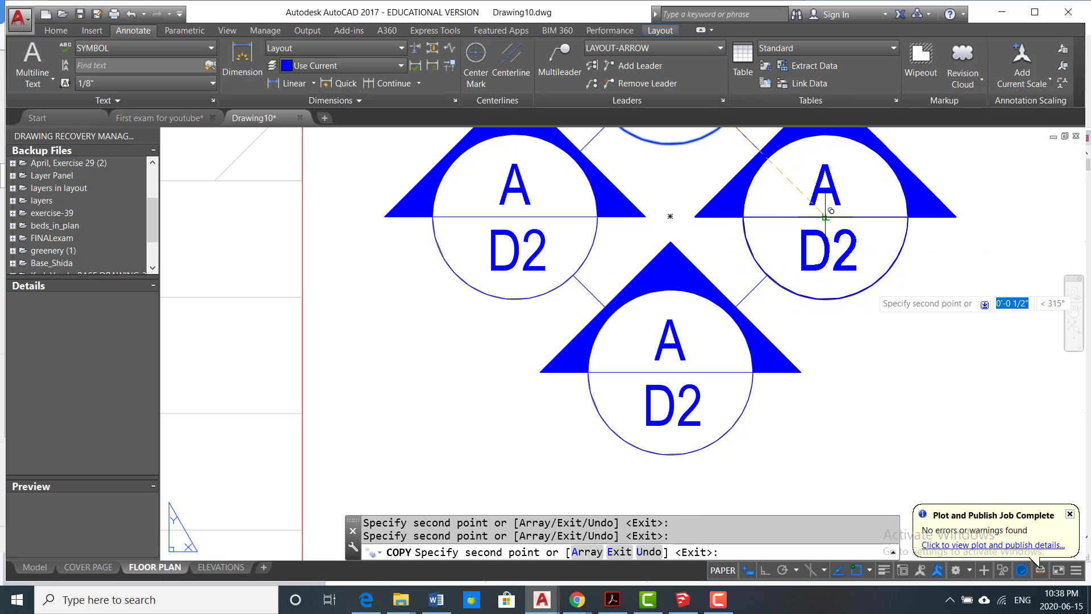
scroll(830, 211, "down", 4)
key("Escape")
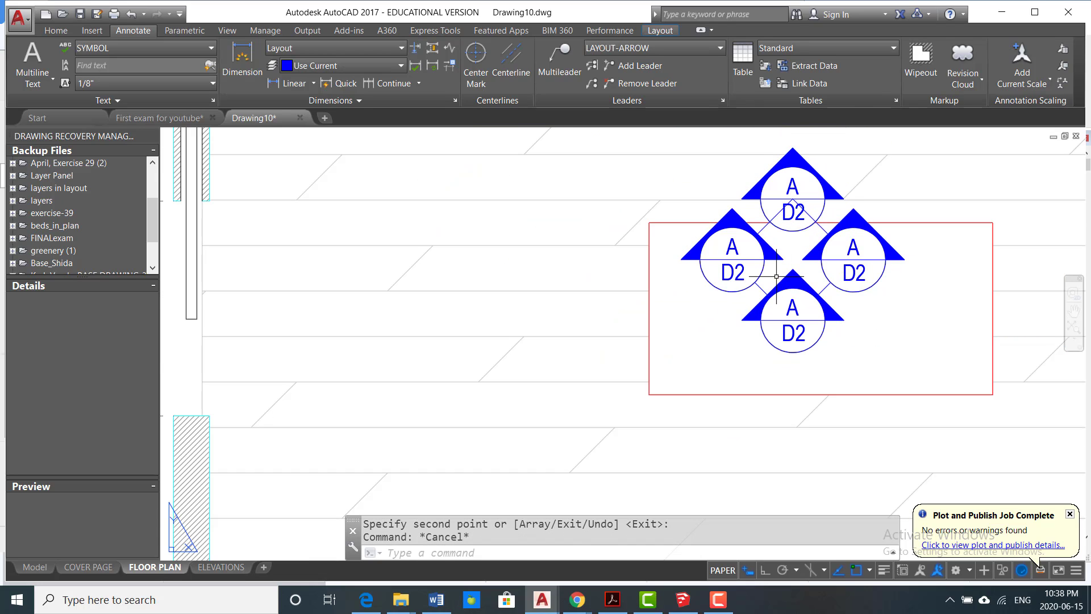
Step: Erase the diamond's guide lines, leaving only the four markers
left_click(776, 276)
left_click(757, 299)
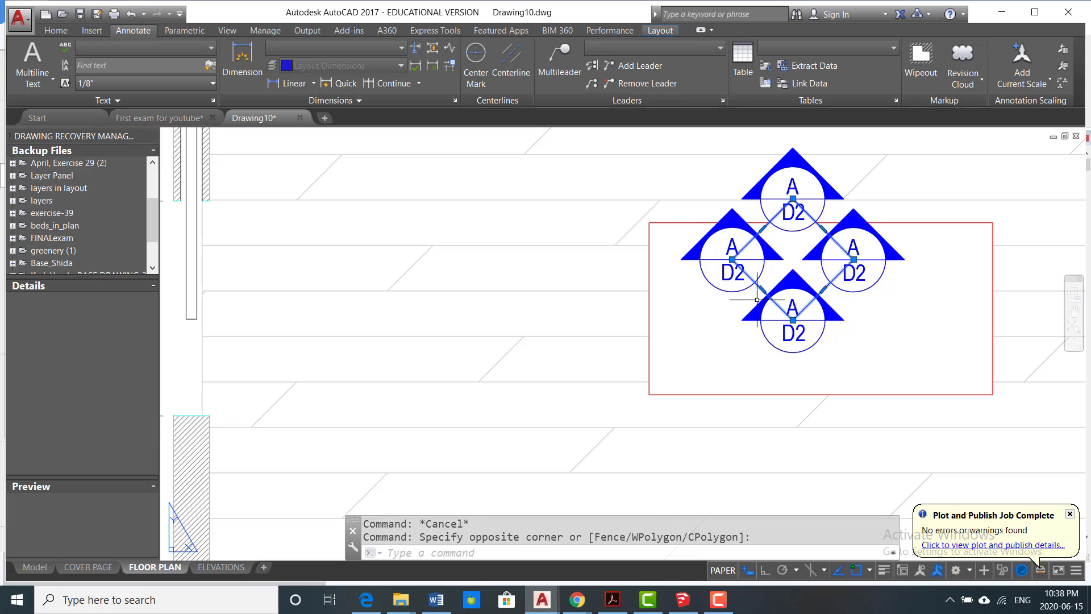
type("E")
key("Return")
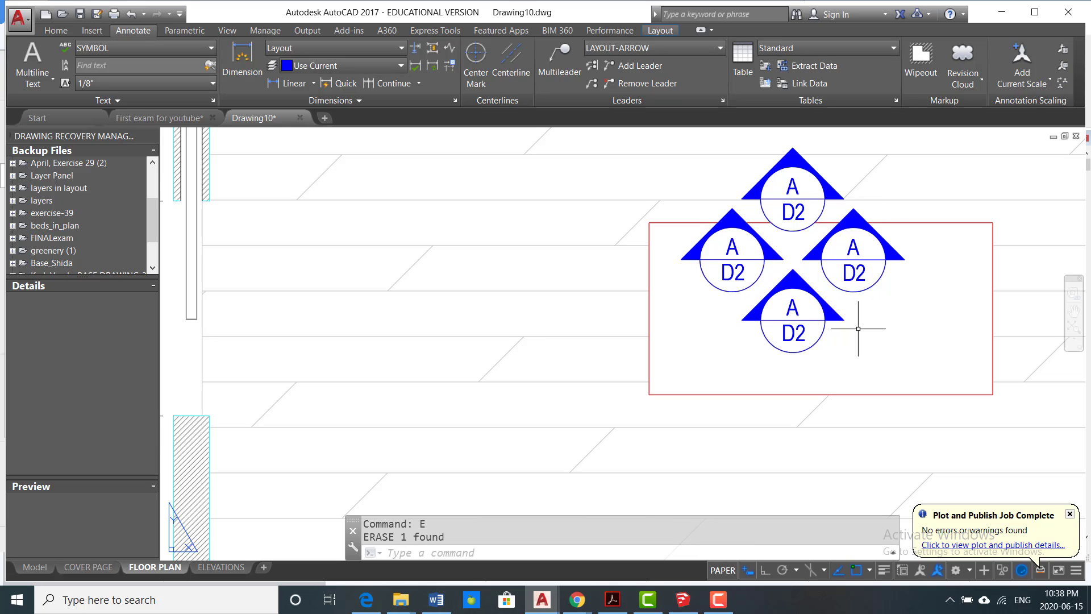
Step: Change the left marker's elevation letter from A to B
double_click(731, 245)
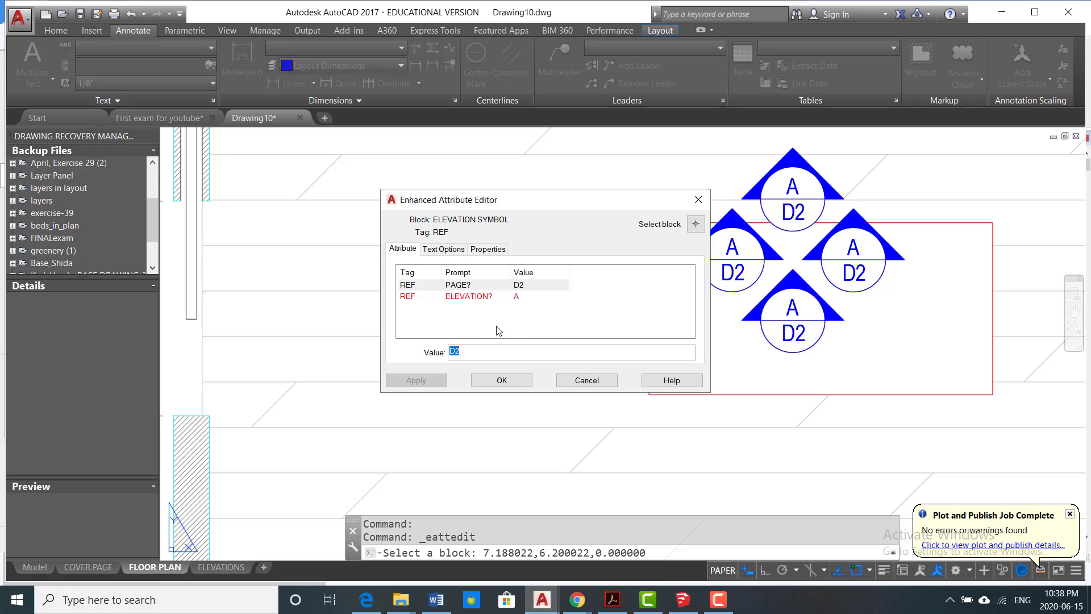
left_click(513, 298)
left_click_drag(484, 356, 400, 356)
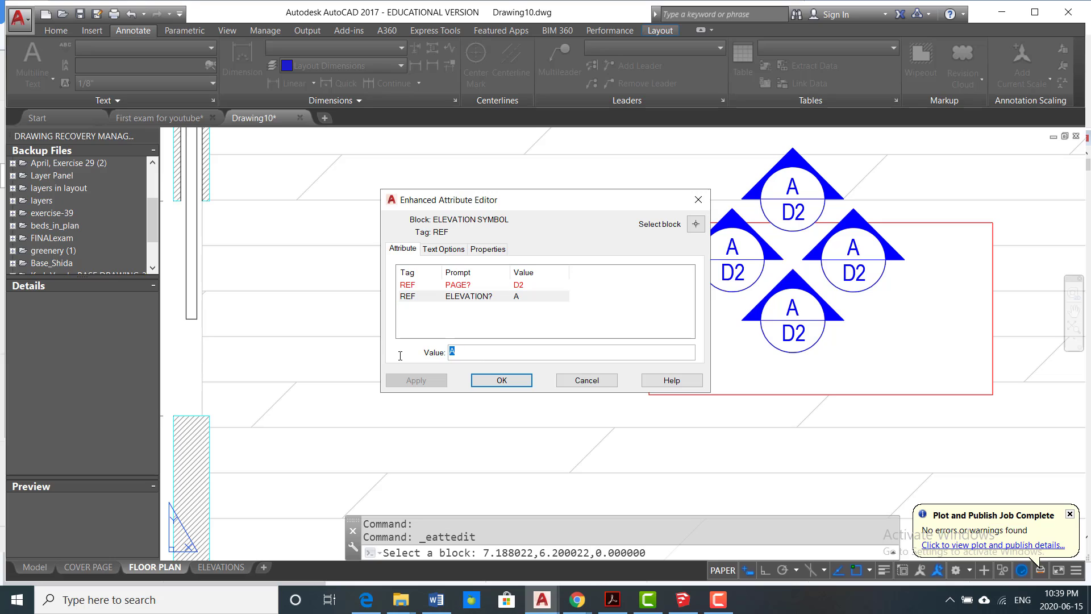
left_click(416, 380)
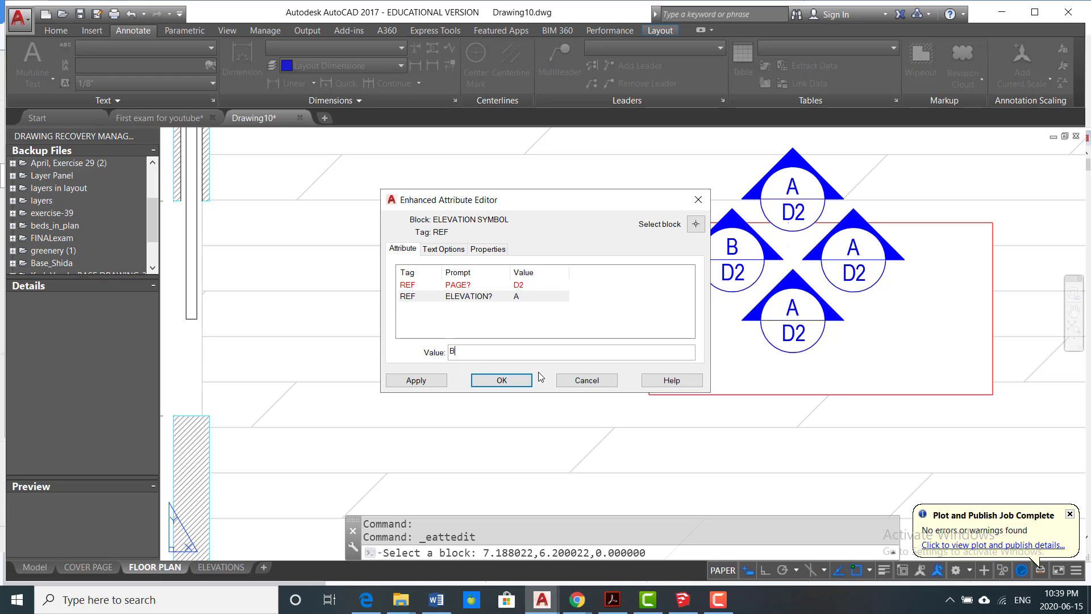
left_click(502, 380)
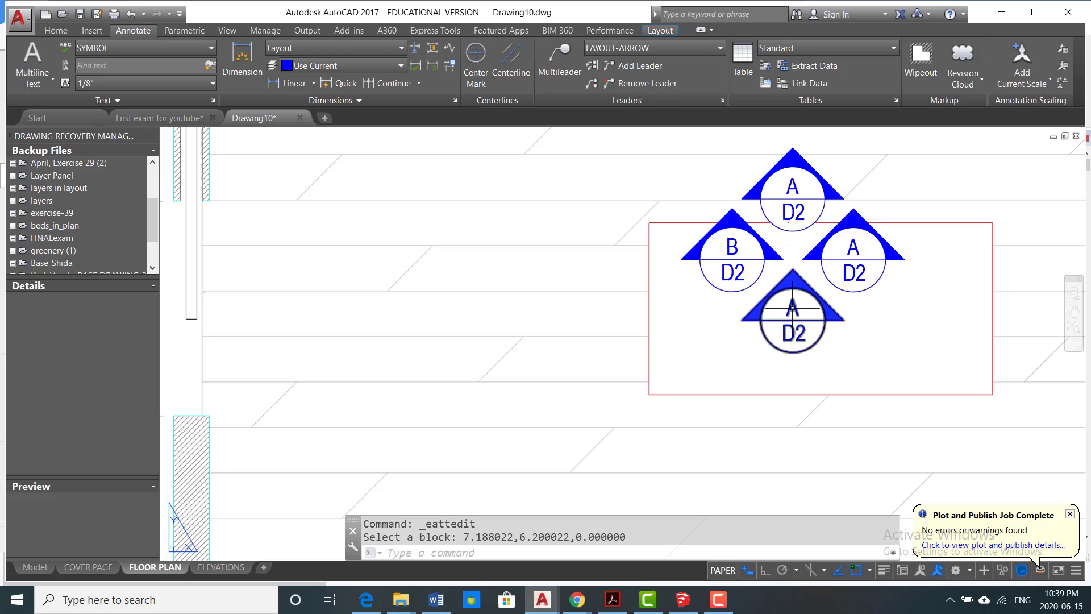
Step: Change the bottom marker's elevation letter from A to C
double_click(793, 332)
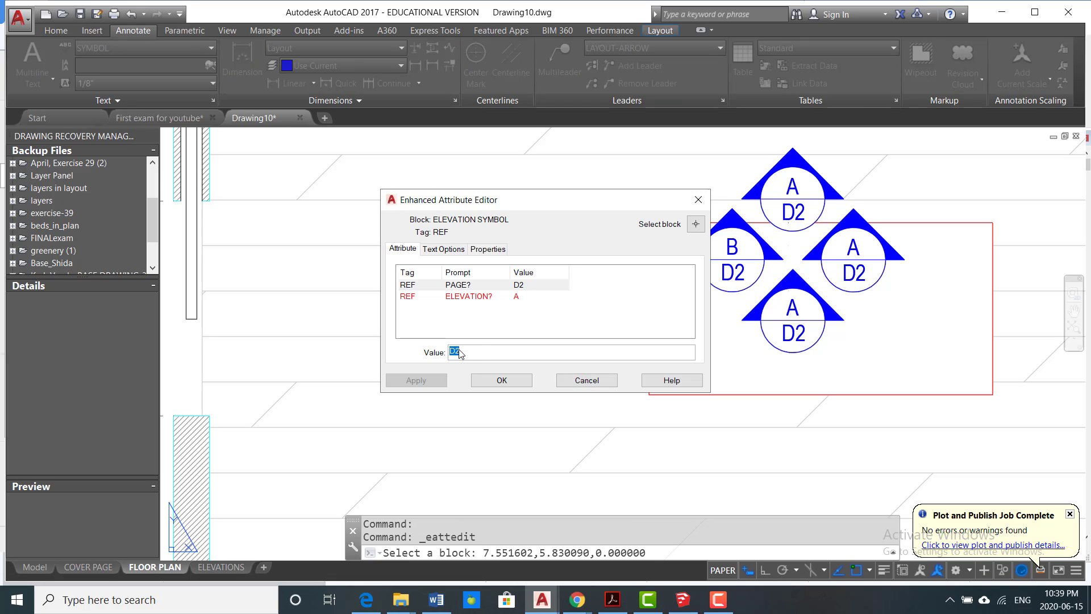
left_click(499, 297)
double_click(481, 352)
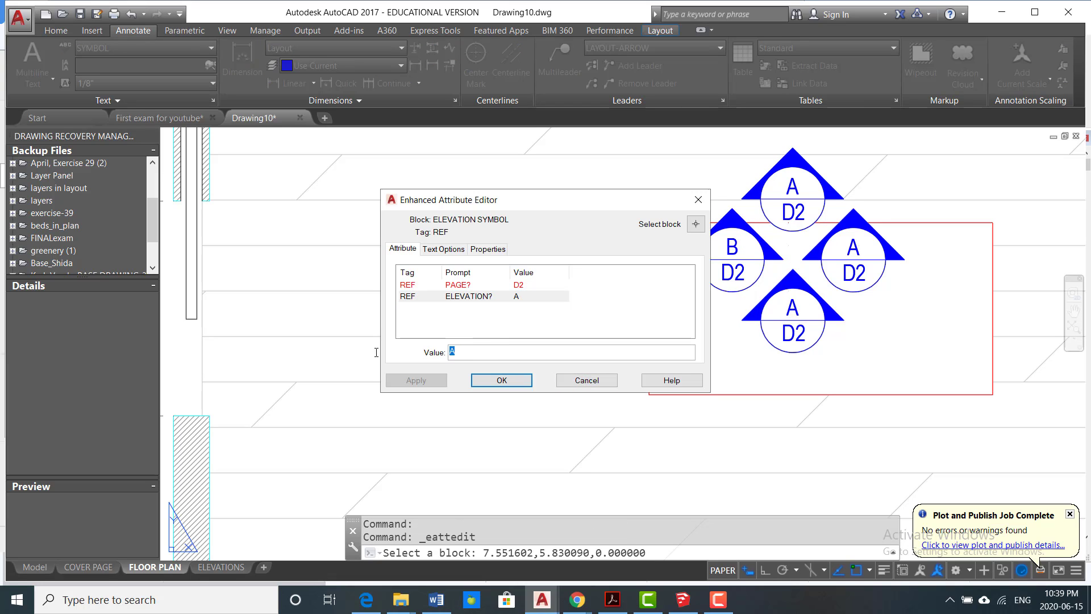
left_click(499, 382)
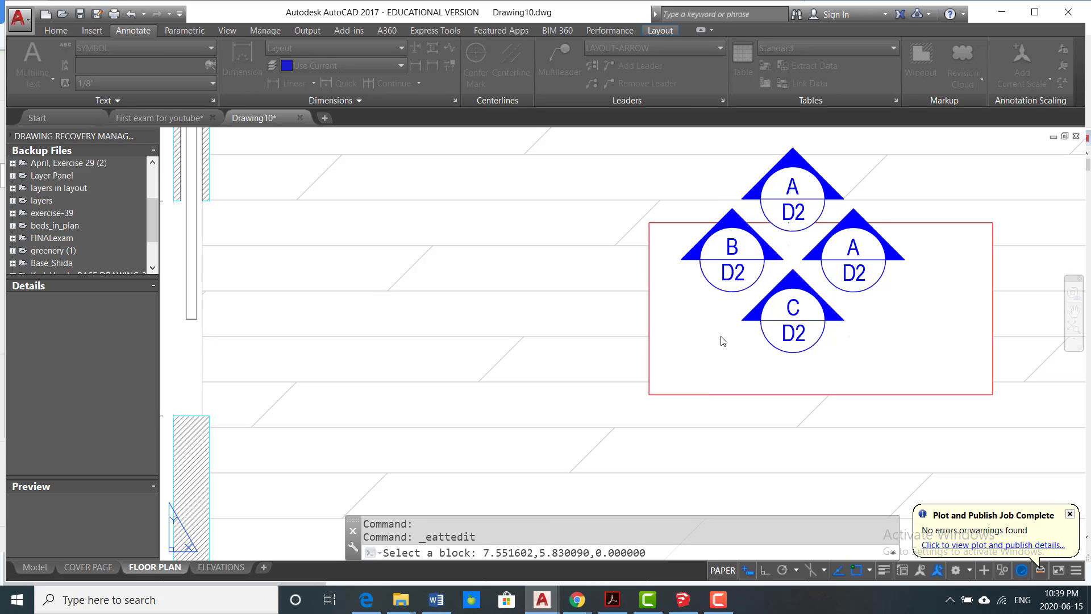
Step: Begin relabelling the right marker's elevation letter from A to D
left_click(856, 247)
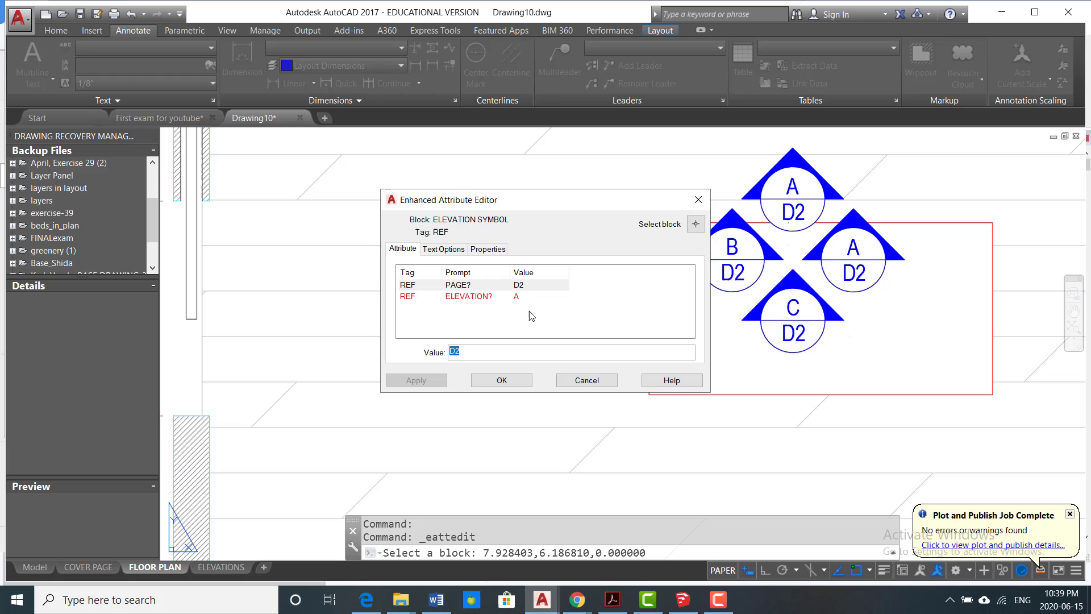
left_click(517, 298)
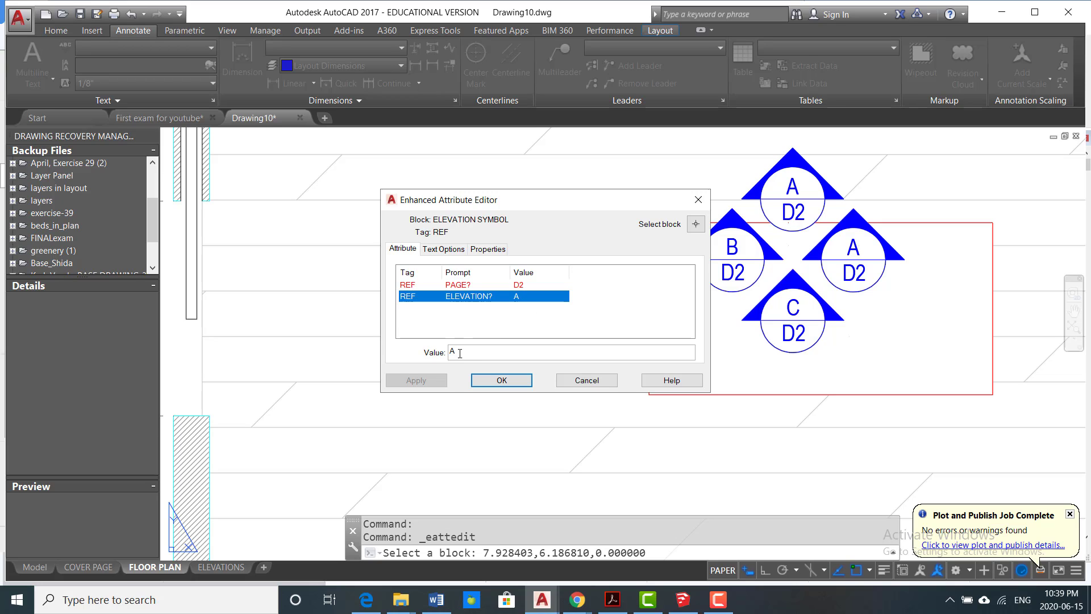
double_click(459, 353)
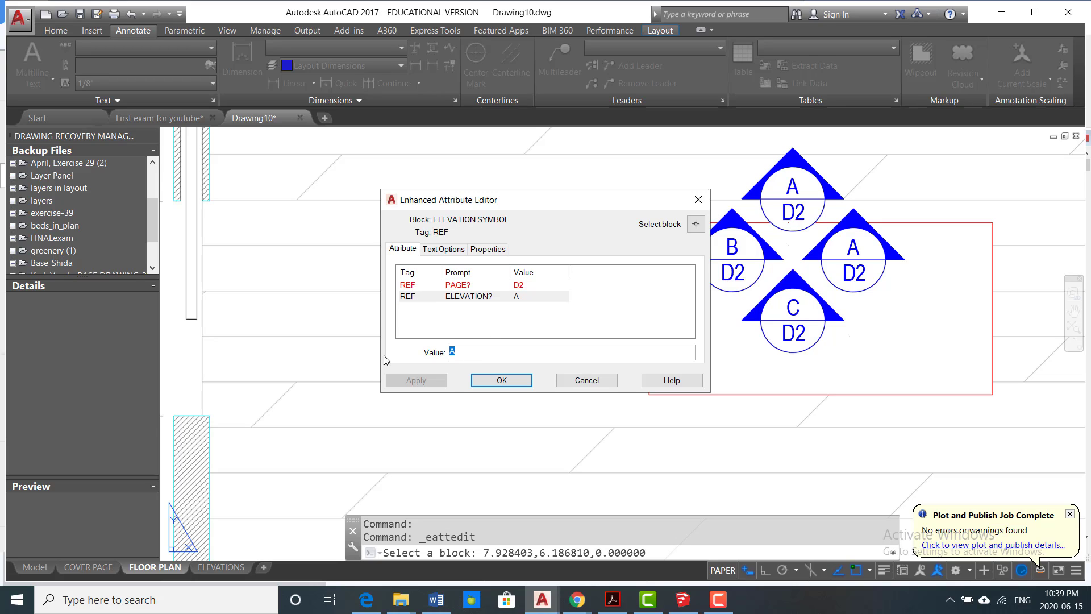
Step: Confirm letter D on the right marker and rotate marker B to point left with Ortho on
left_click(501, 380)
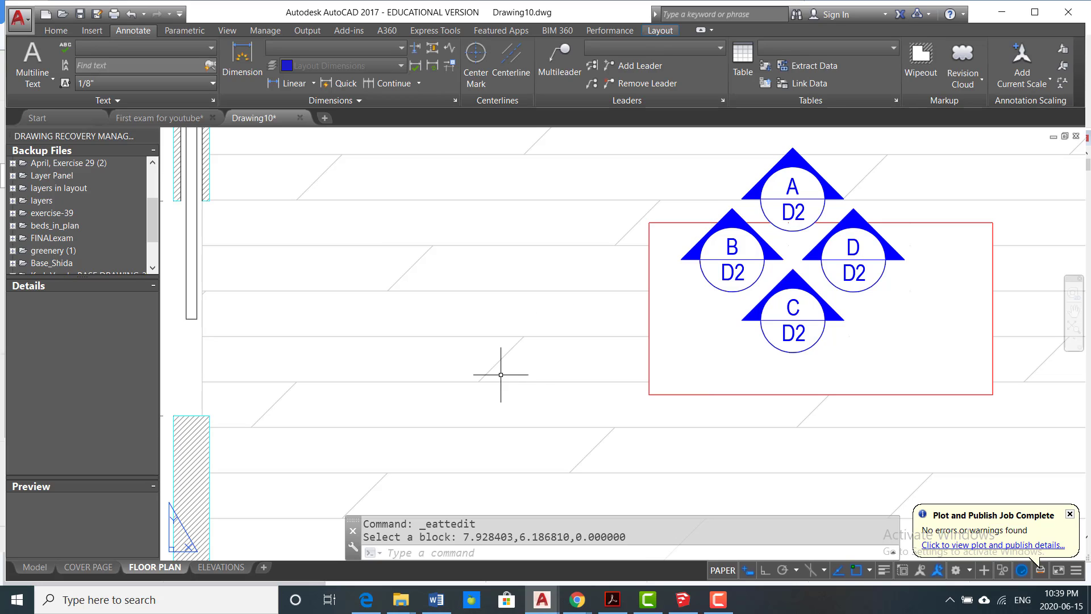
left_click(746, 231)
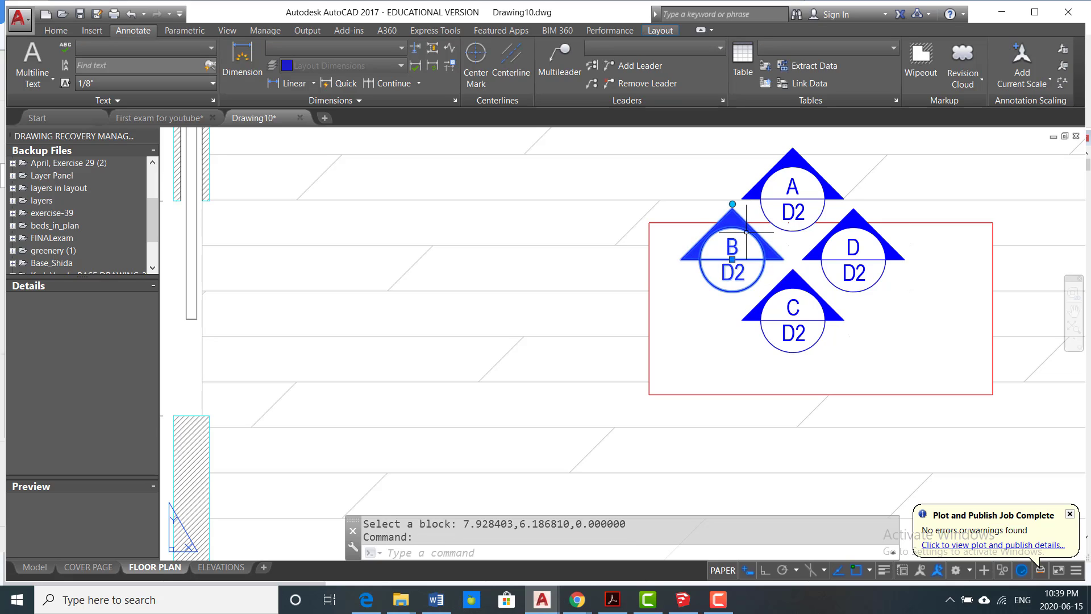
left_click(732, 203)
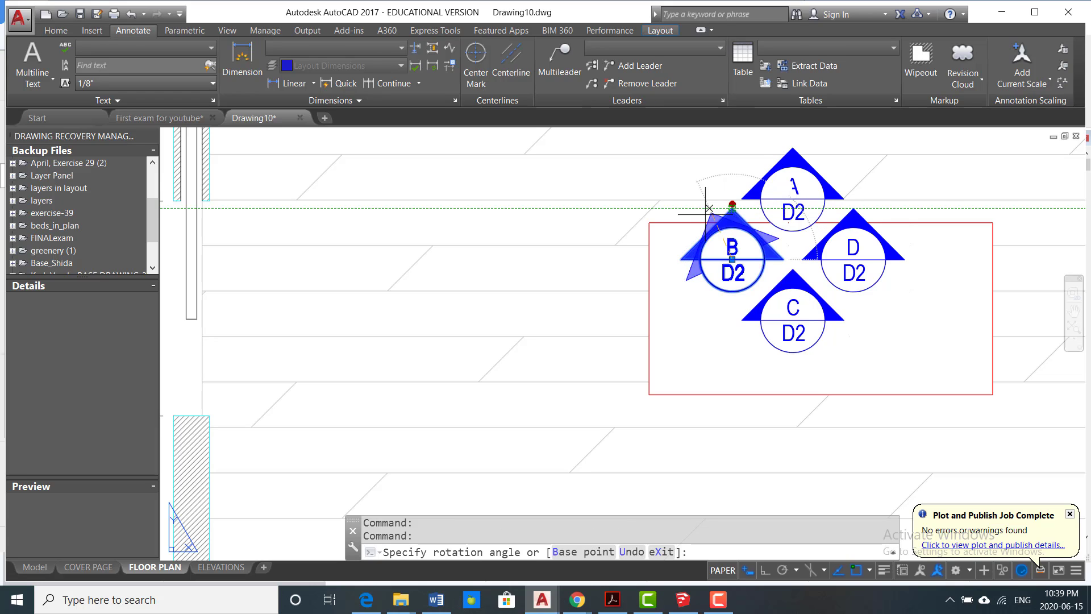
key("F8")
left_click(659, 262)
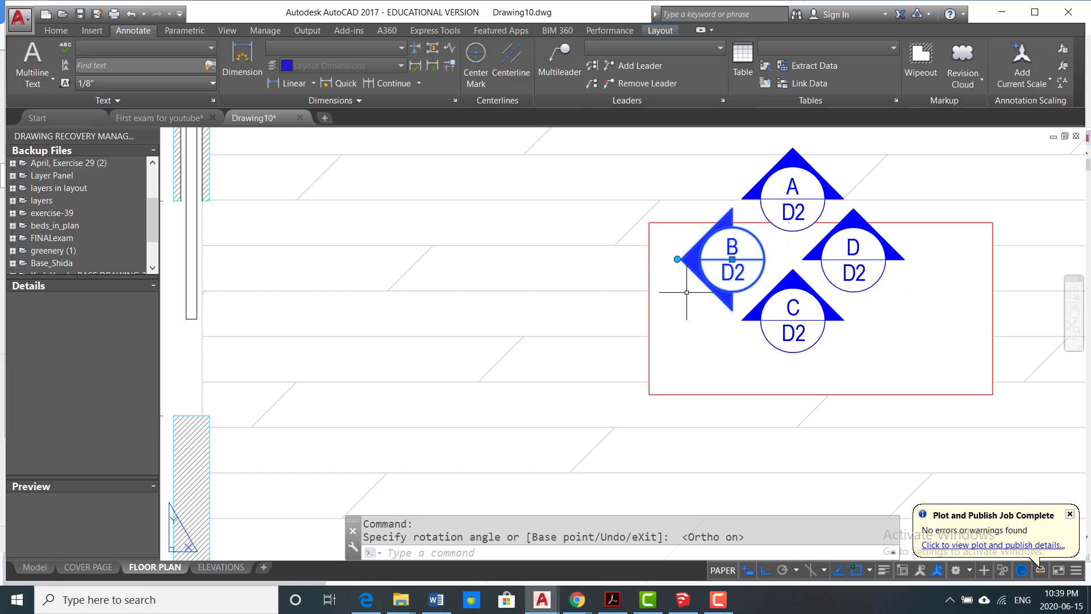
Step: Rotate marker C to point down and marker D to point right
left_click(817, 295)
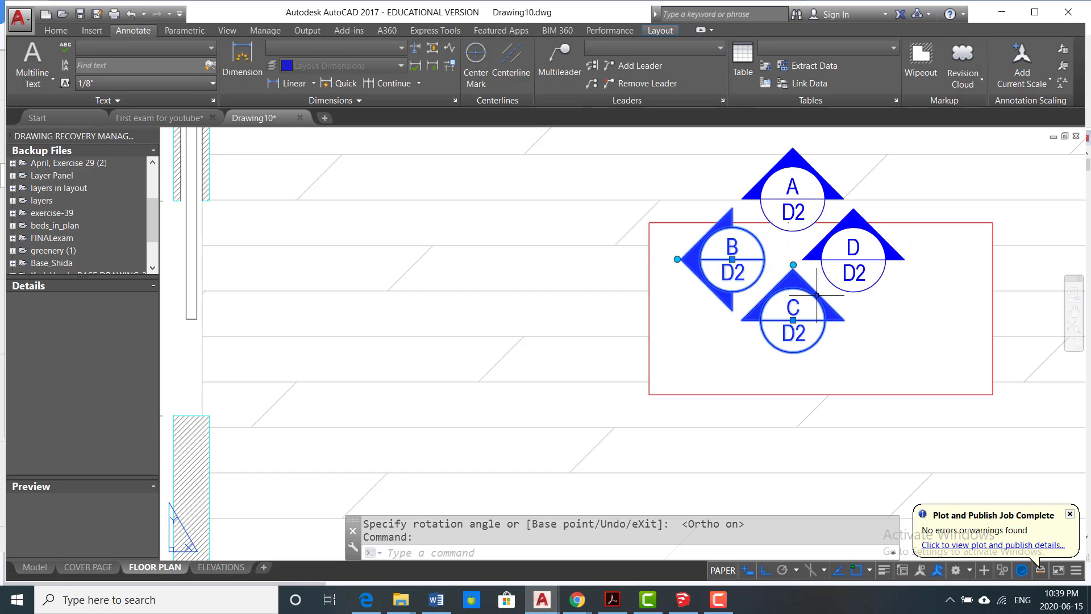
left_click(792, 267)
left_click(796, 418)
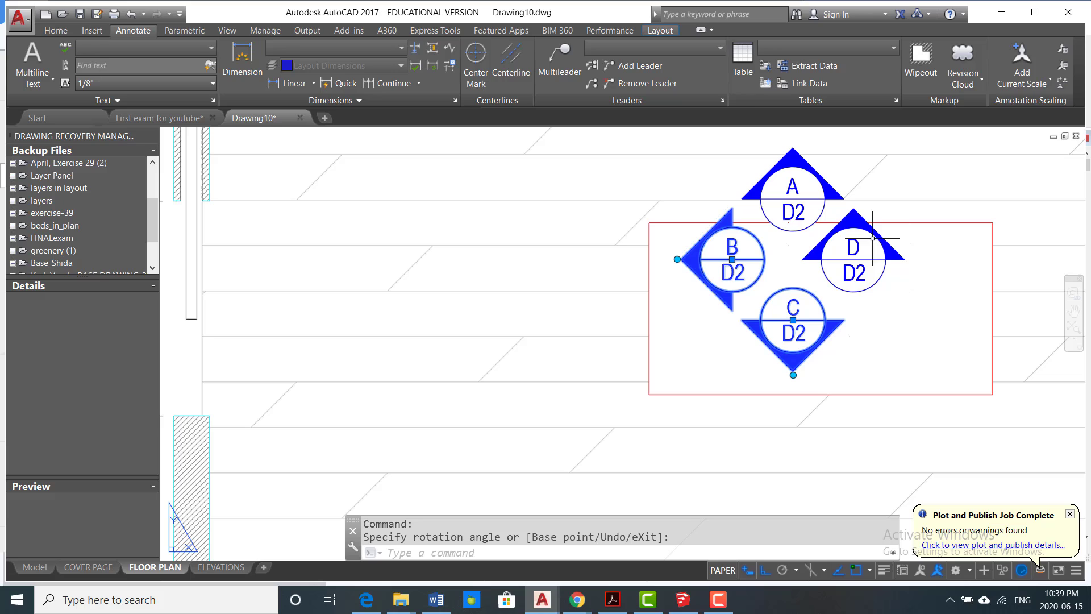
left_click(884, 237)
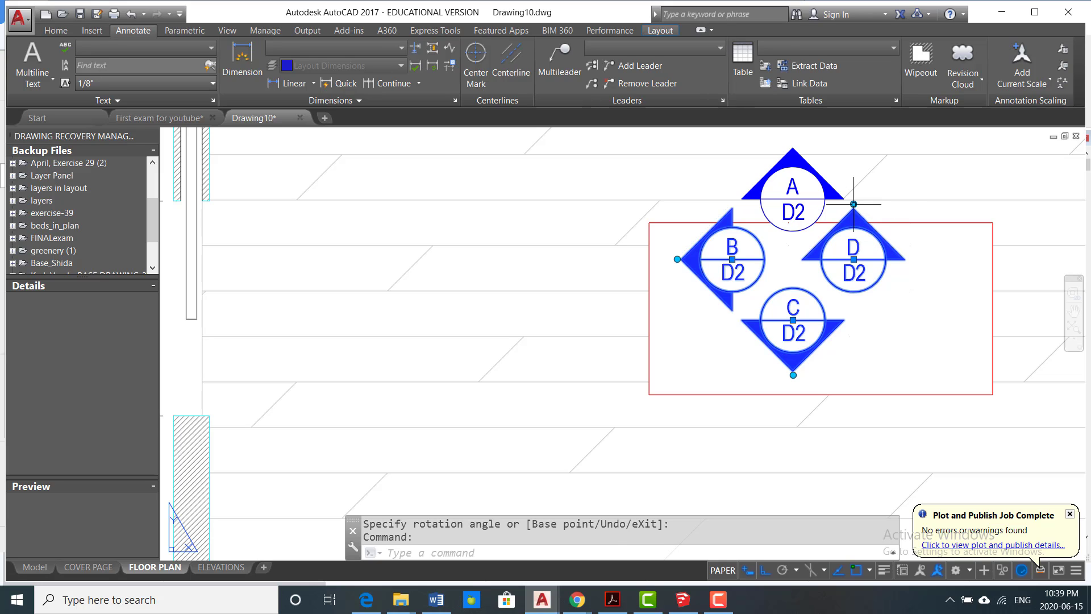
left_click(973, 238)
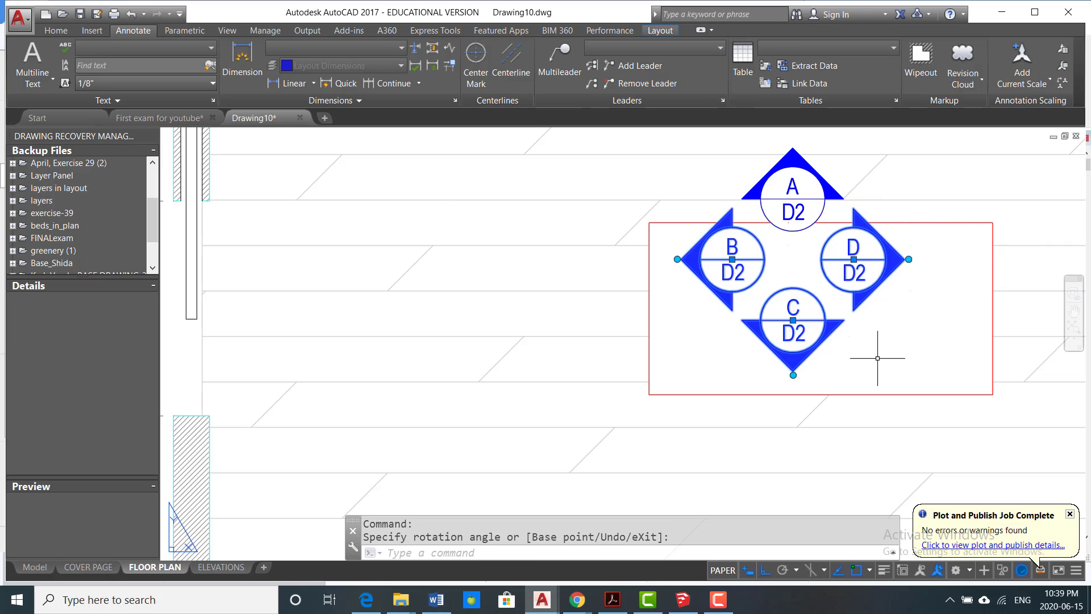
key("Escape")
scroll(876, 358, "down", 7)
Step: Zoom and pan out to view the floor plan with the finished A/B/C/D marker cluster
scroll(841, 420, "up", 5)
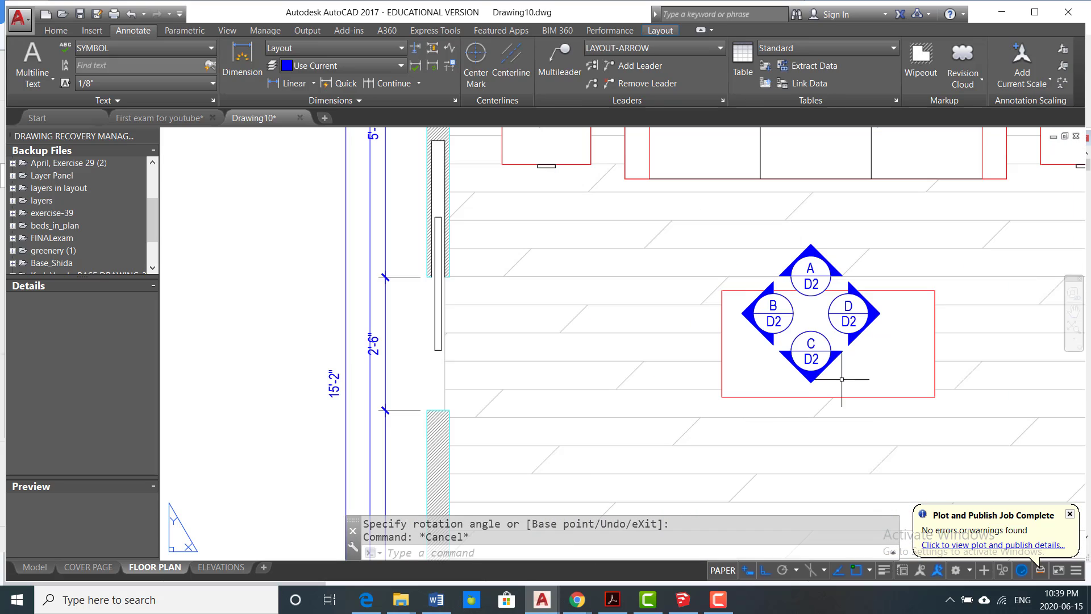
scroll(894, 358, "down", 2)
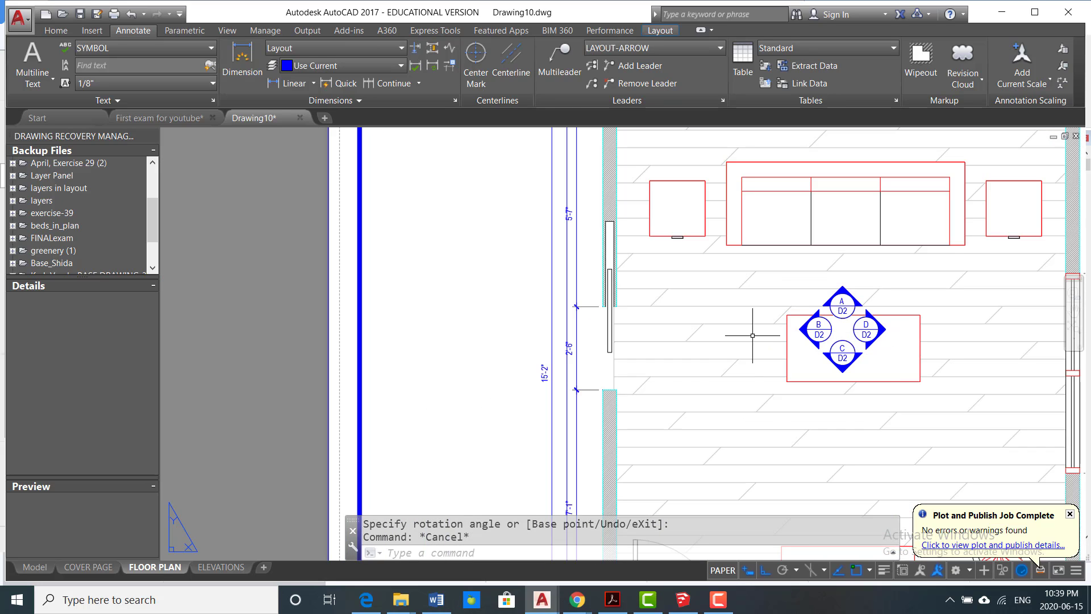
middle_click_drag(751, 362, 745, 323)
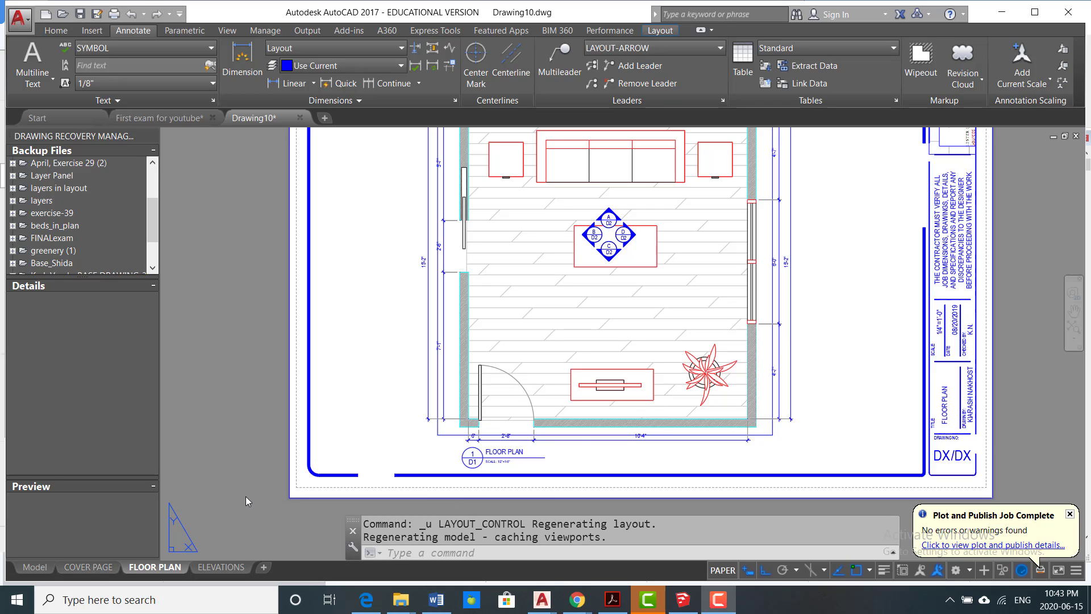
mouse_move(89, 571)
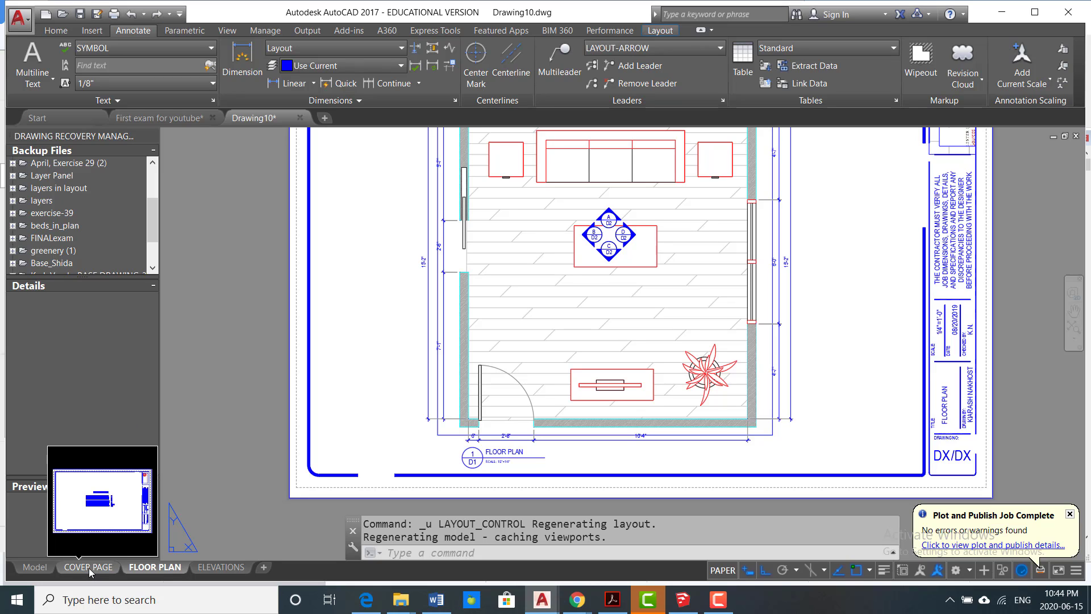
Step: On the COVER PAGE sheet, erase the duplicate left cover sheet and centre the remaining one
left_click(90, 567)
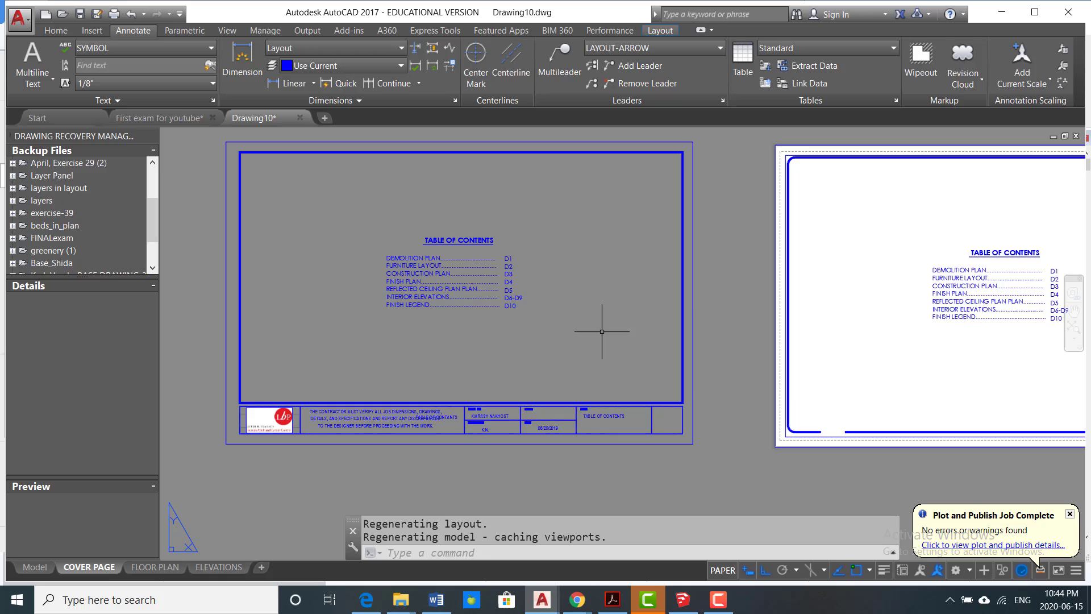
scroll(628, 336, "down", 3)
middle_click_drag(722, 353, 635, 354)
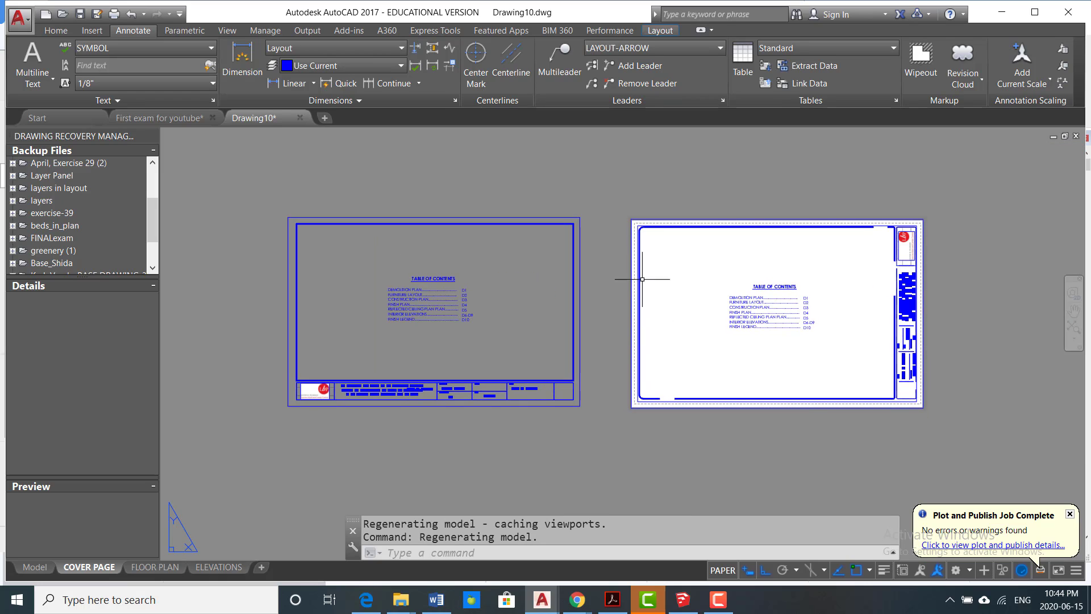
left_click(595, 208)
left_click(268, 433)
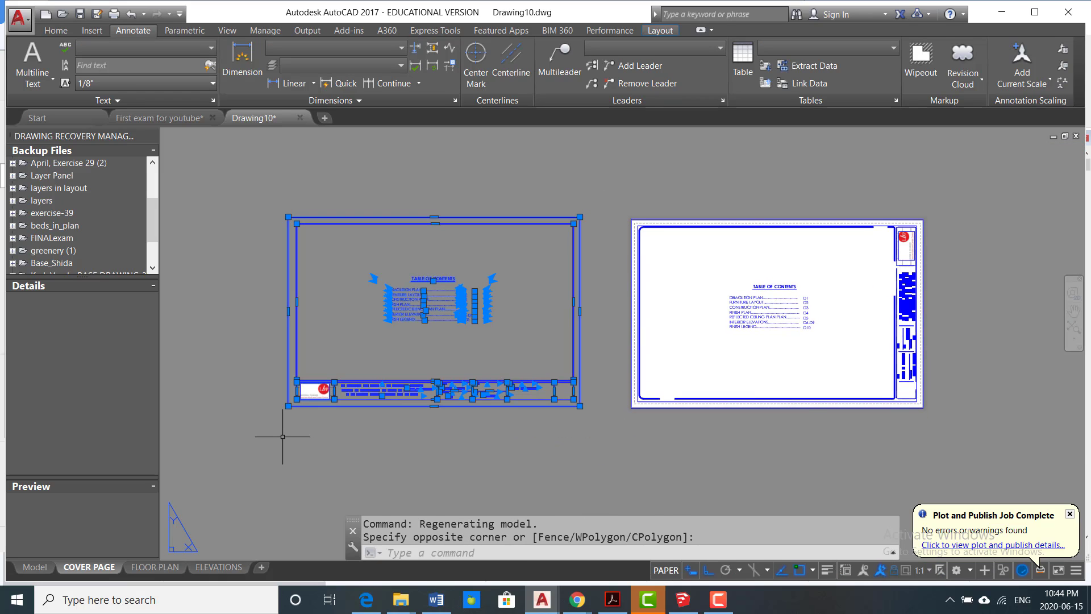
type("e")
key("Return")
middle_click_drag(864, 365, 762, 392)
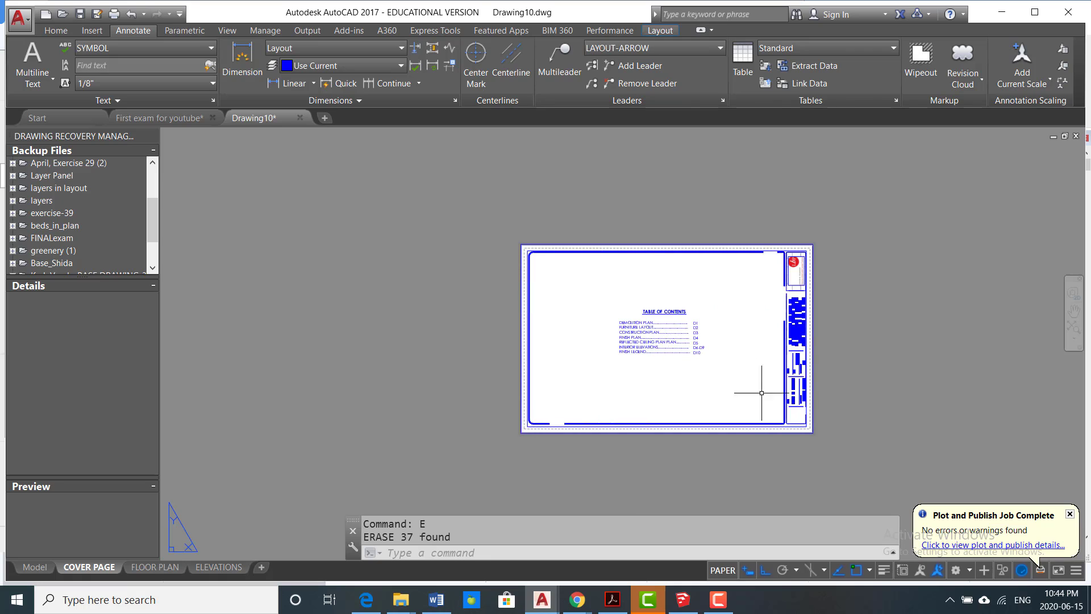
scroll(693, 366, "up", 5)
scroll(705, 403, "up", 1)
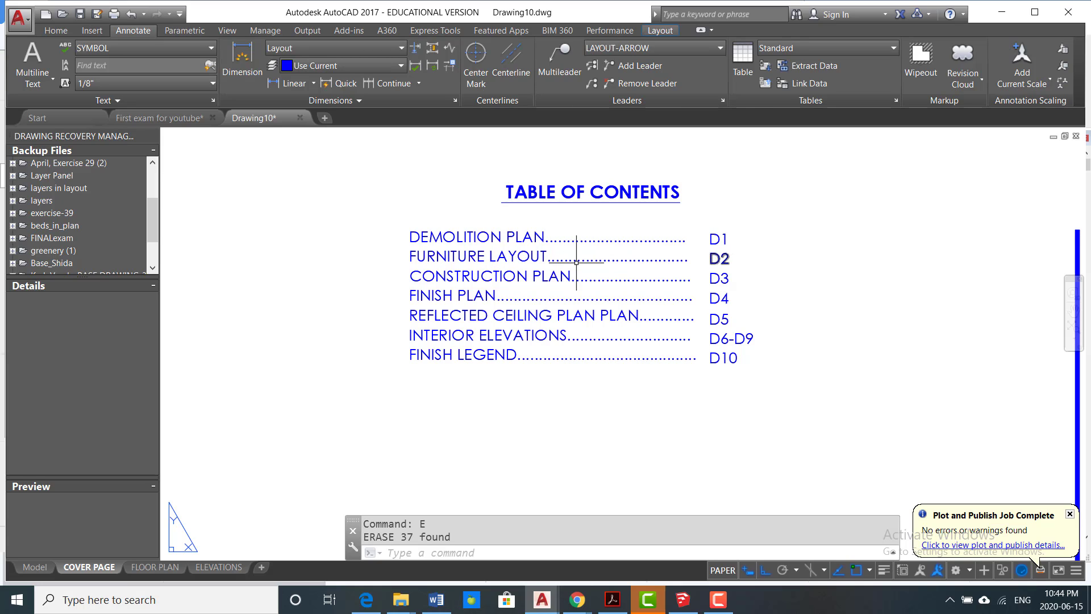
Step: Erase the FURNITURE LAYOUT entry from the table of contents
left_click(521, 257)
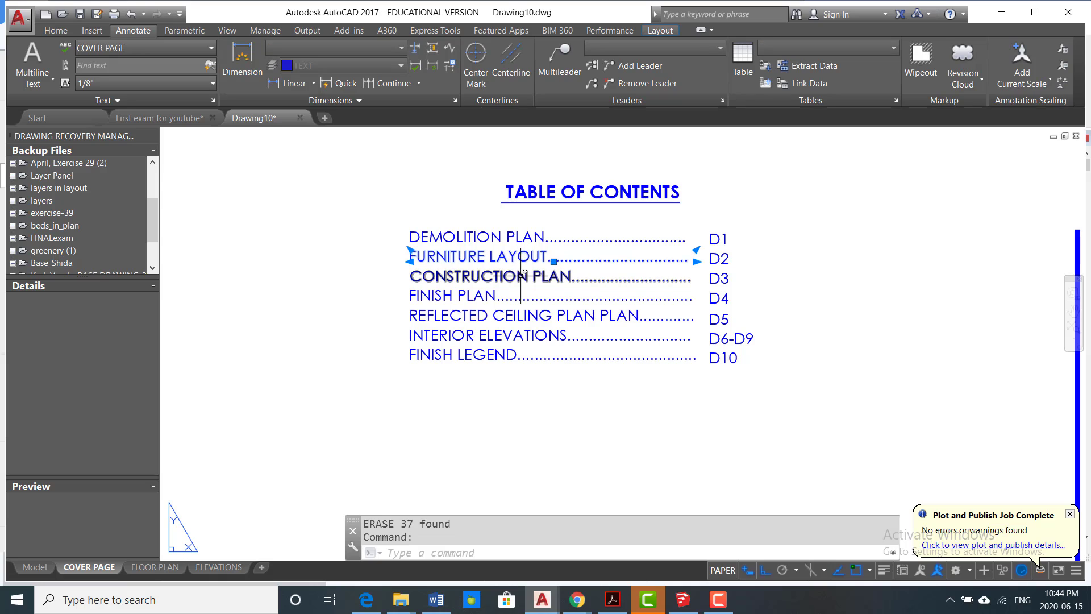
type("e")
key("Return")
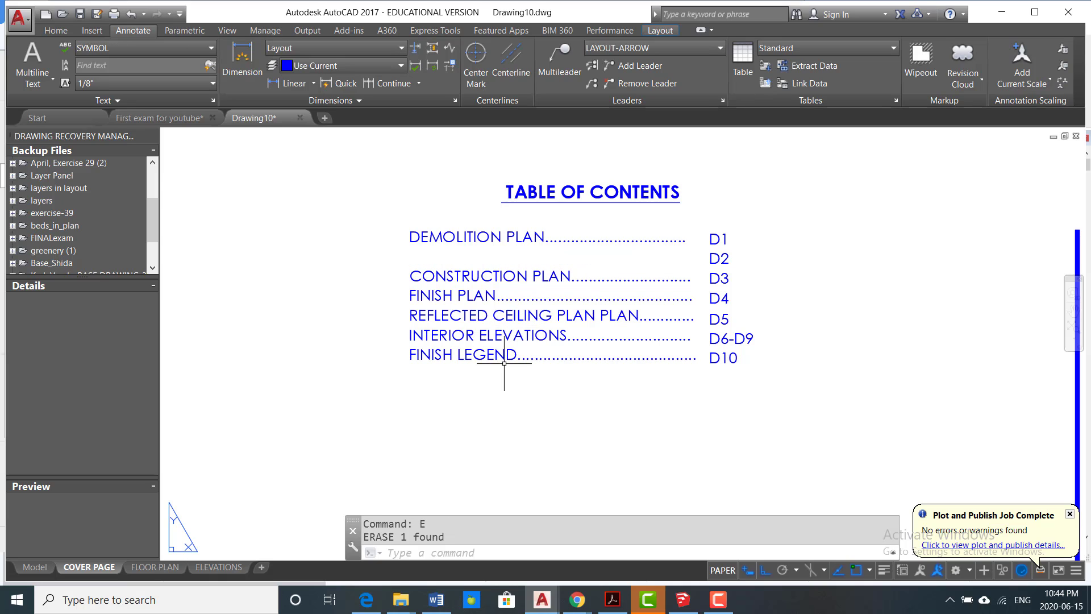
Step: Move the INTERIOR ELEVATIONS text up onto the D2 line
type("m")
key("Return")
left_click(493, 336)
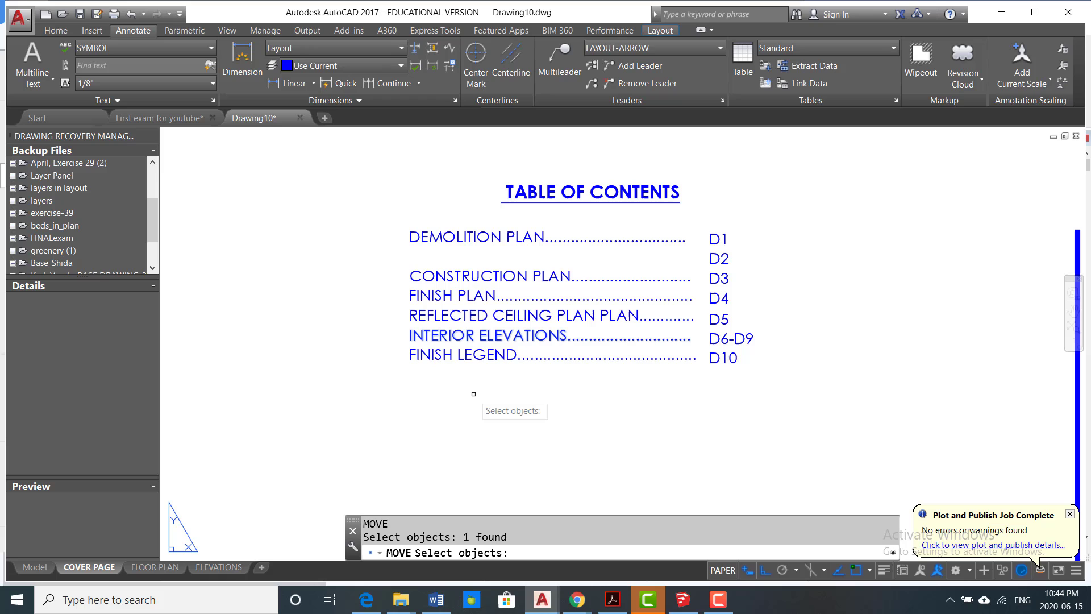
scroll(413, 324, "up", 6)
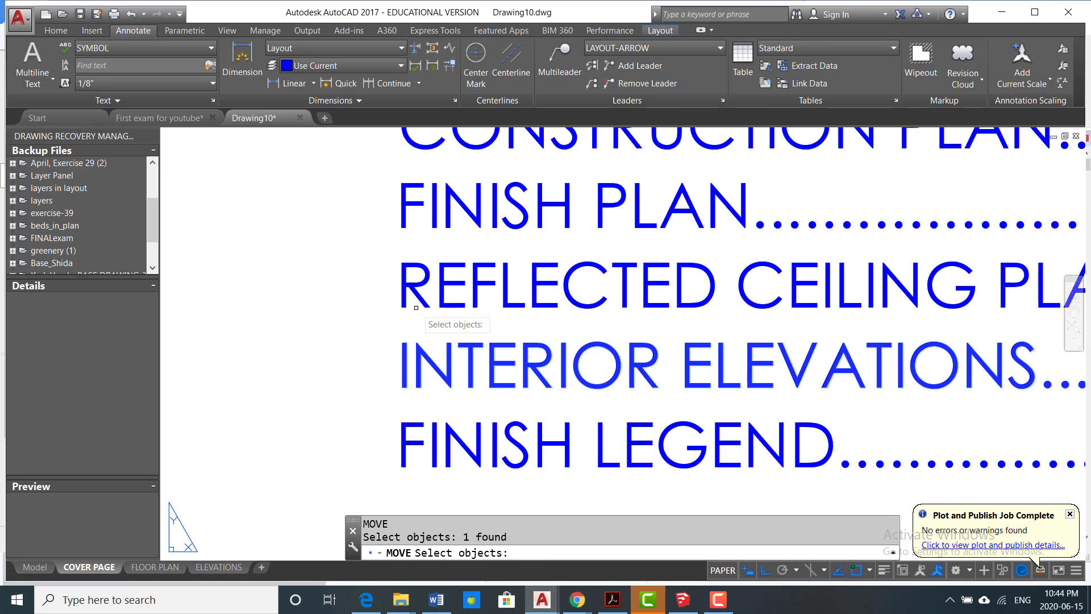
key("Return")
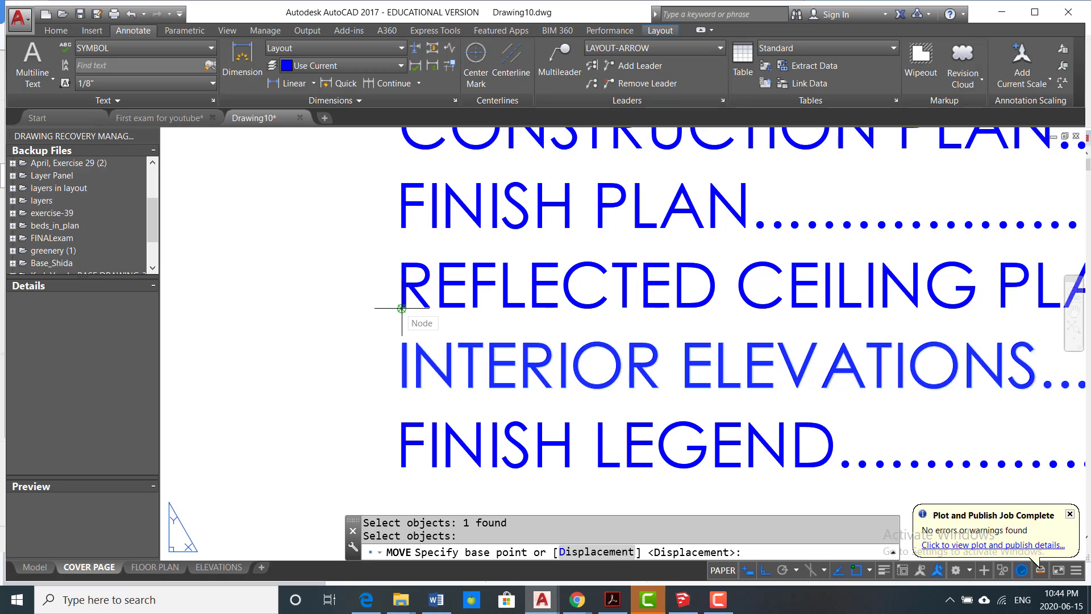
left_click(401, 308)
scroll(398, 309, "down", 5)
scroll(392, 310, "up", 7)
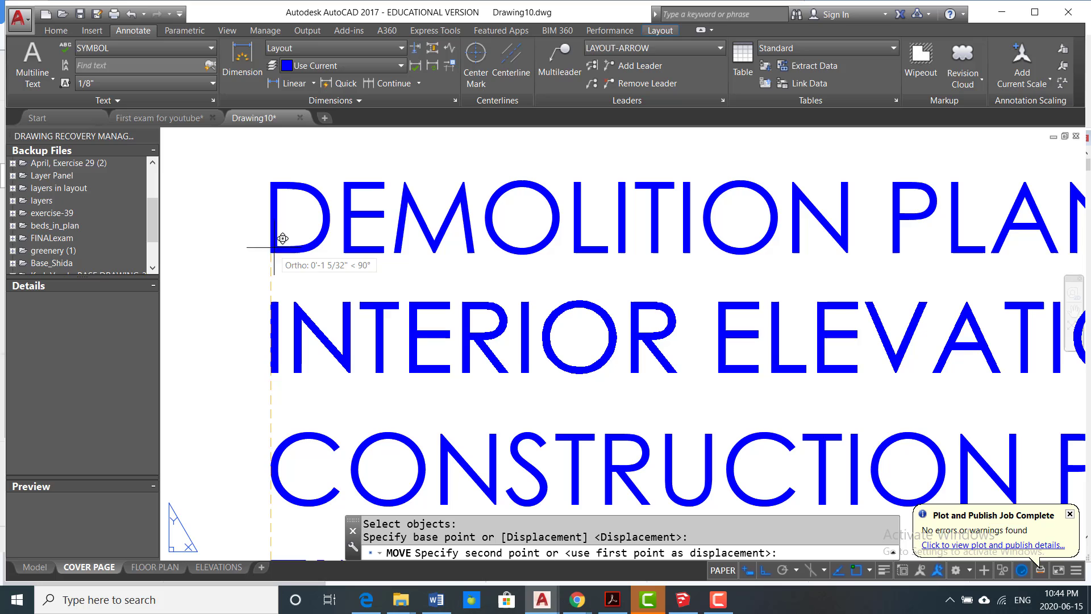
scroll(279, 262, "down", 5)
scroll(281, 267, "up", 5)
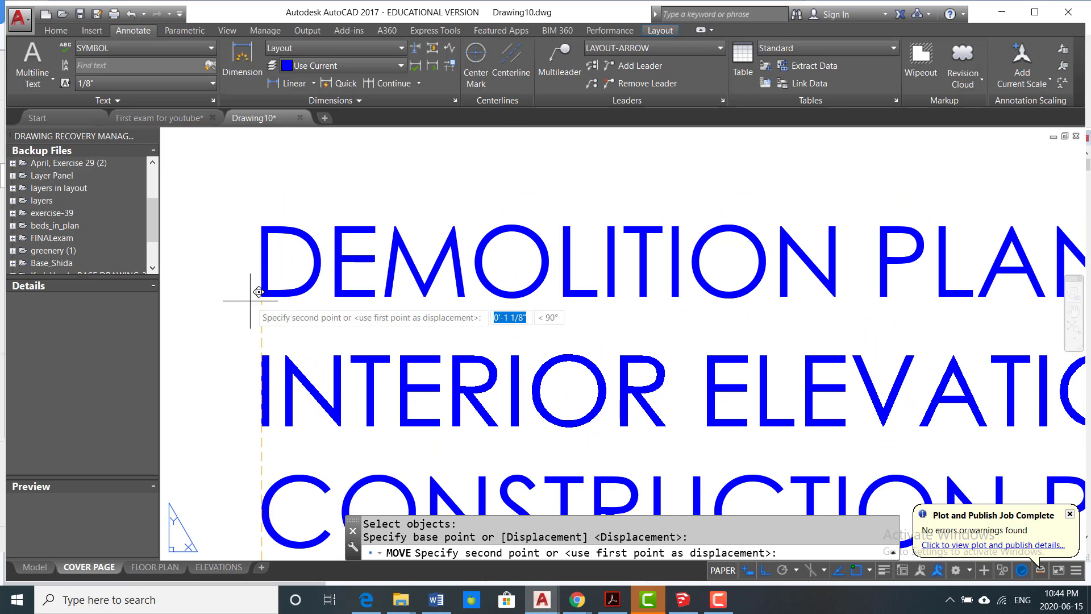
left_click(264, 289)
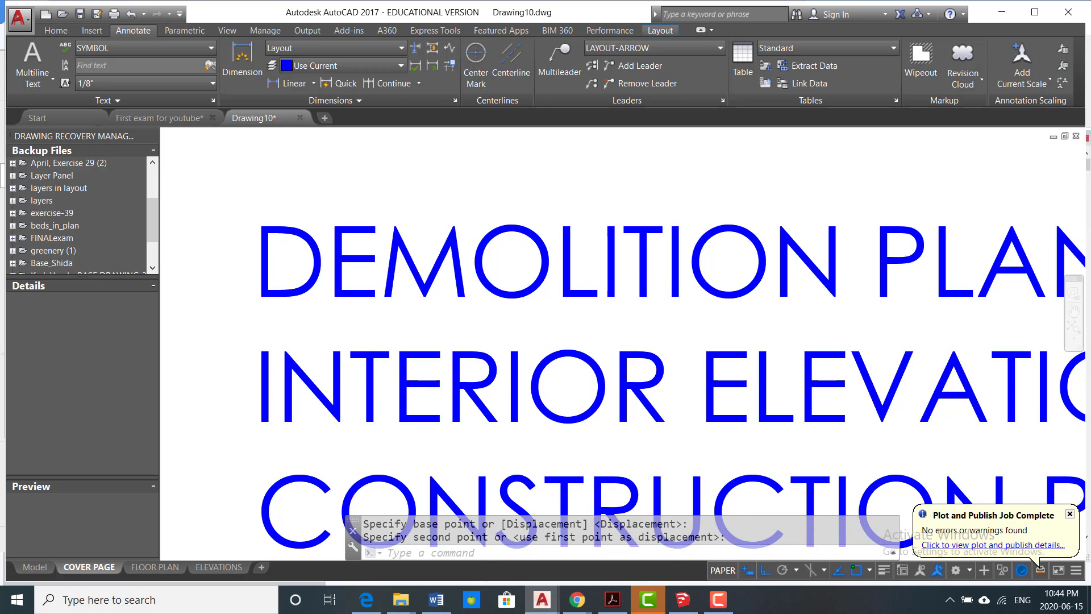
scroll(602, 386, "down", 3)
scroll(613, 396, "down", 2)
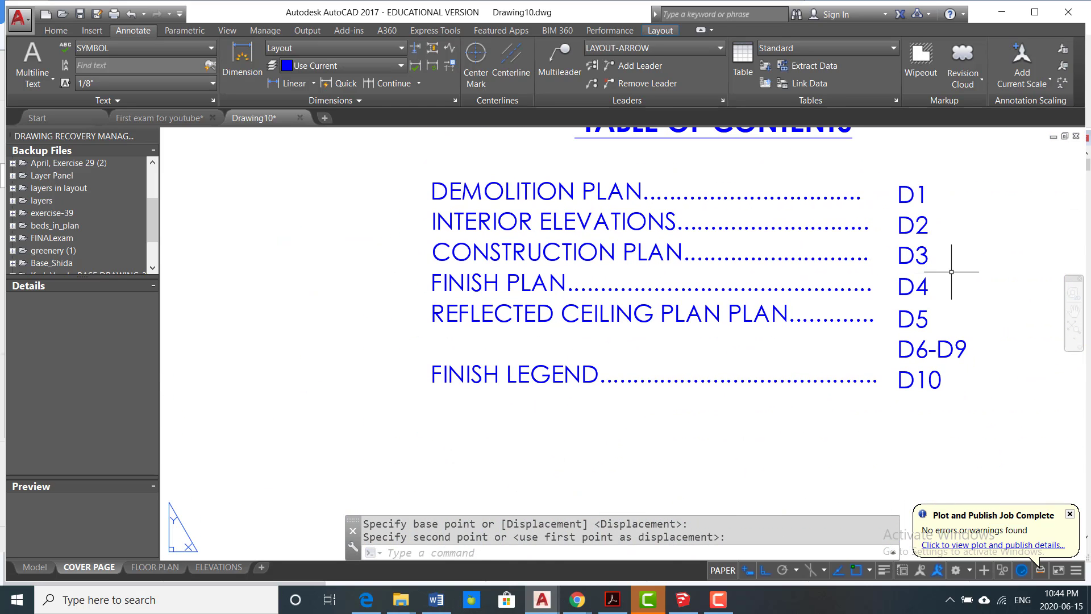
left_click(954, 253)
Step: Delete the table of contents lines from CONSTRUCTION PLAN through D10
left_click(668, 421)
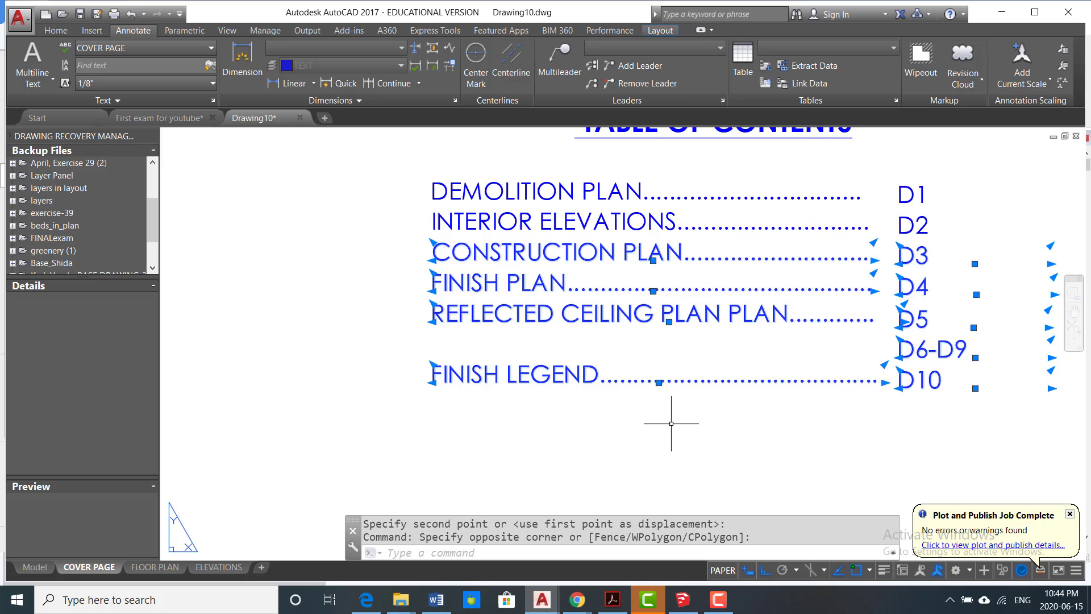
key("Delete")
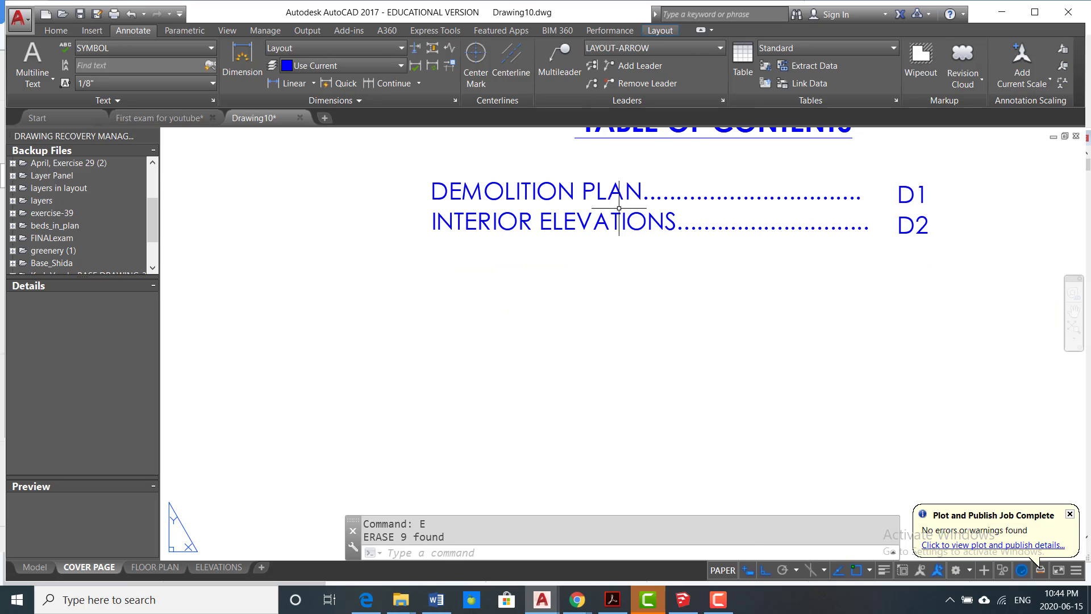
middle_click_drag(791, 234, 805, 275)
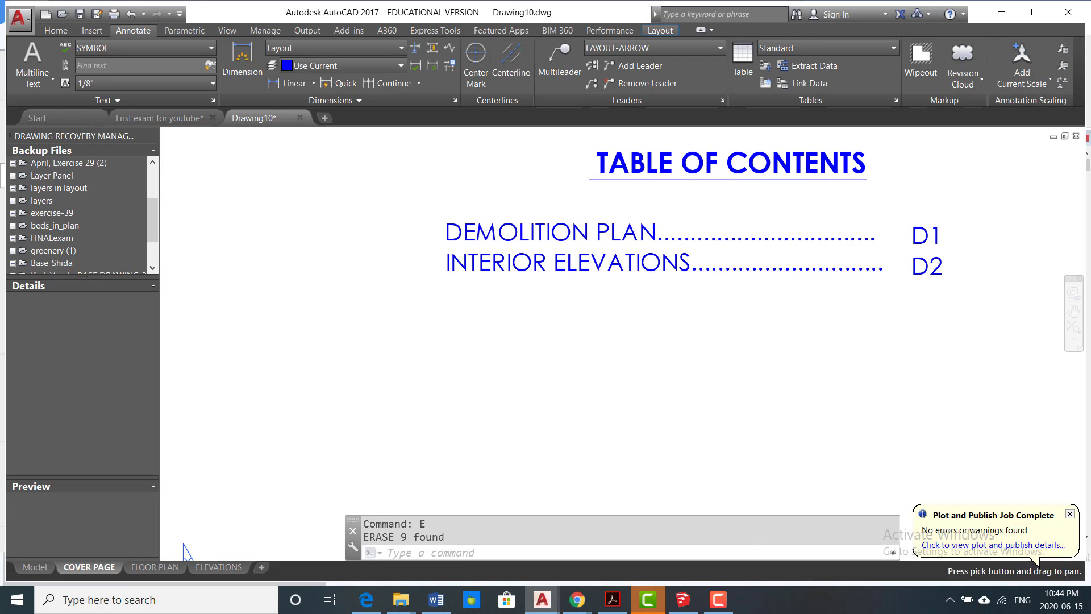
Step: Rename DEMOLITION PLAN to FLOOR PLAN and extend its dot leader to reach D1
double_click(495, 239)
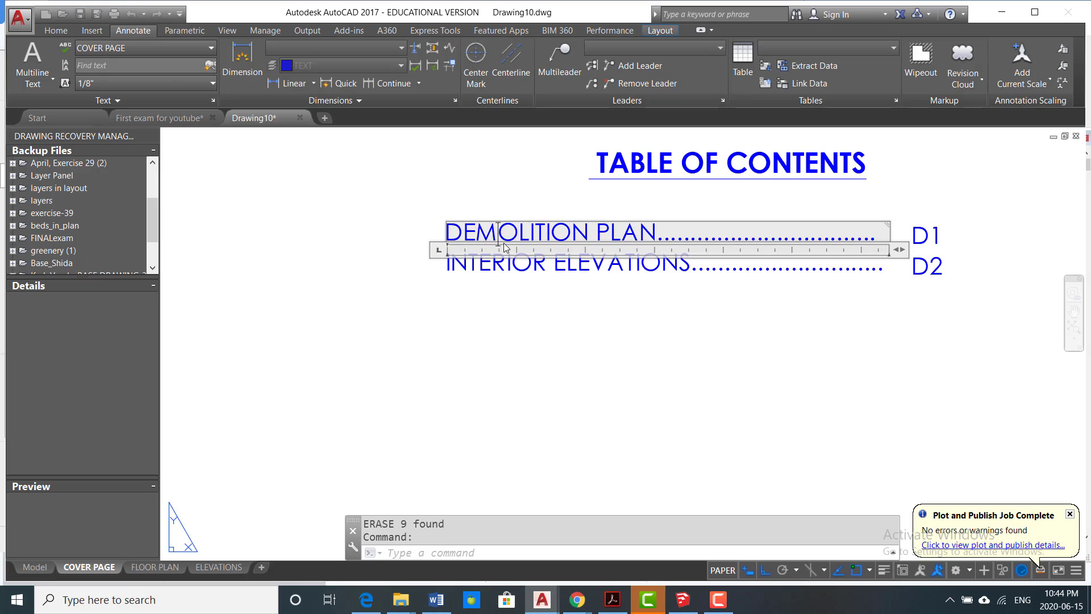
left_click_drag(589, 230, 345, 250)
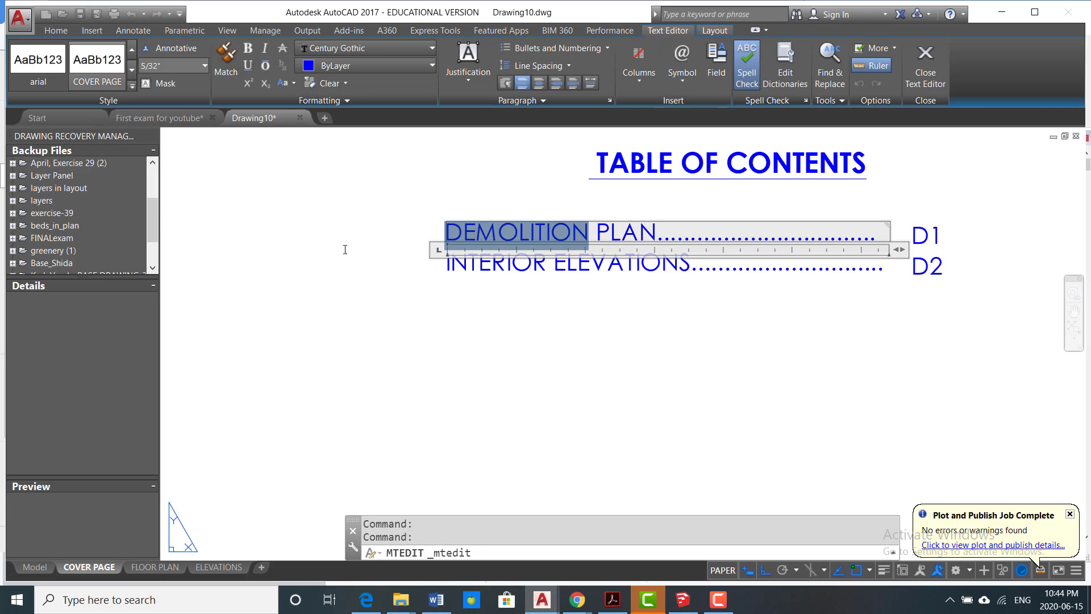
type("FLOOR")
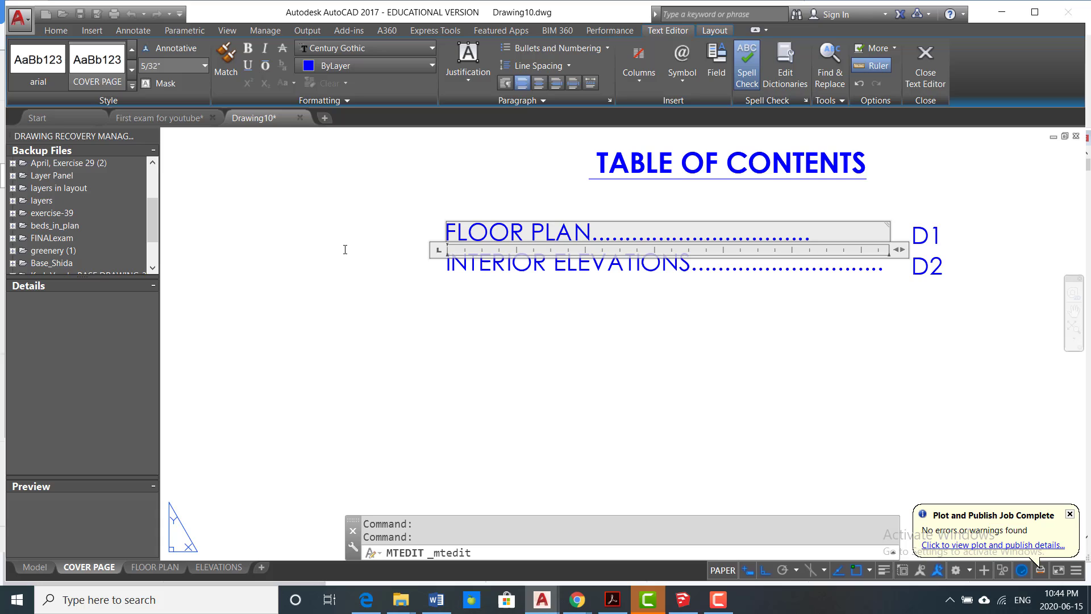
left_click(403, 378)
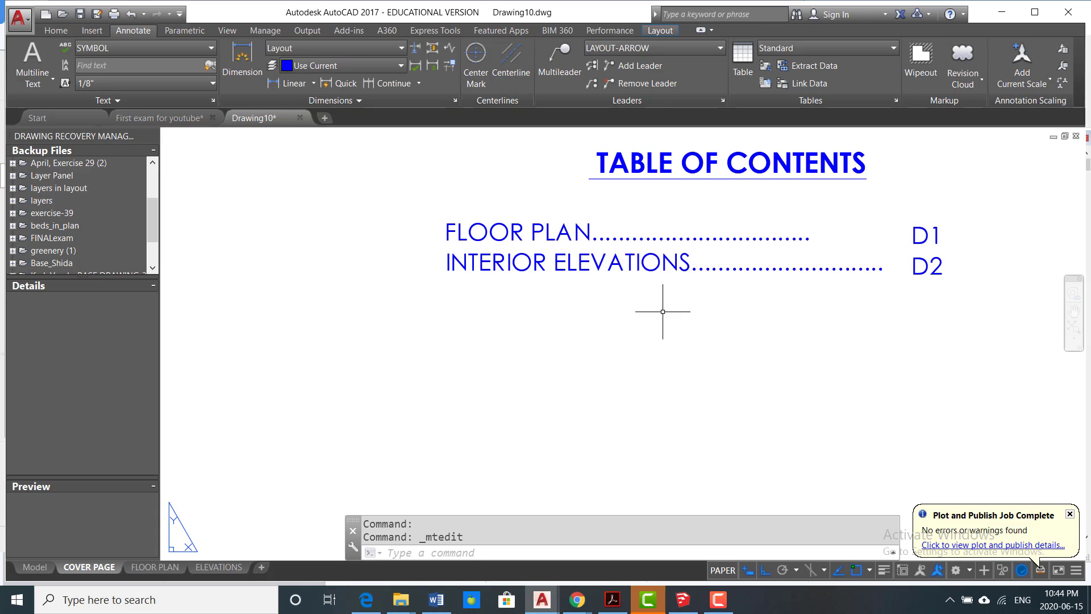
double_click(738, 242)
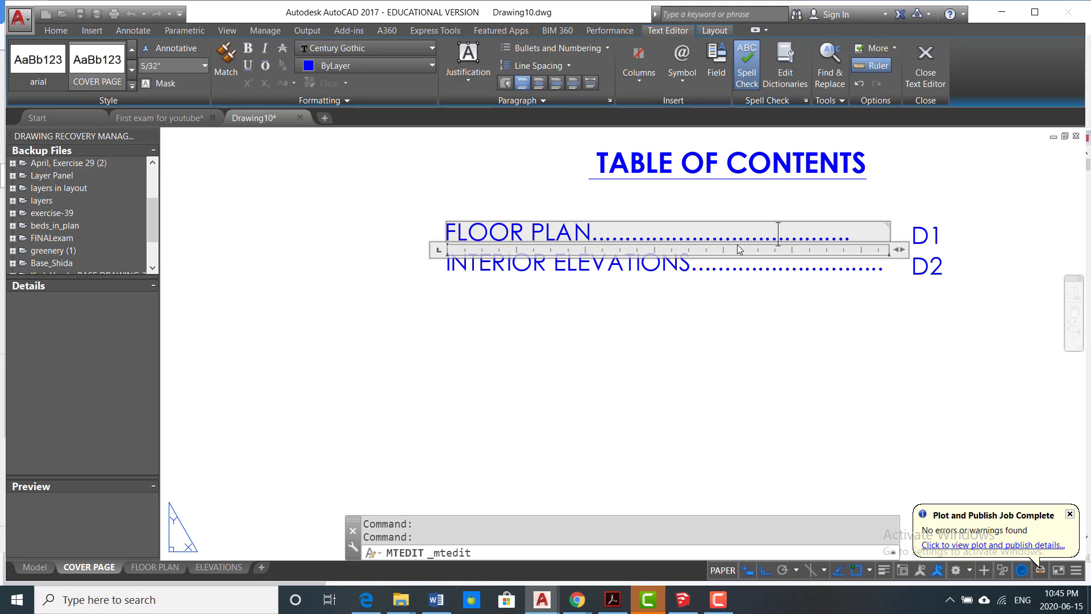
left_click(751, 352)
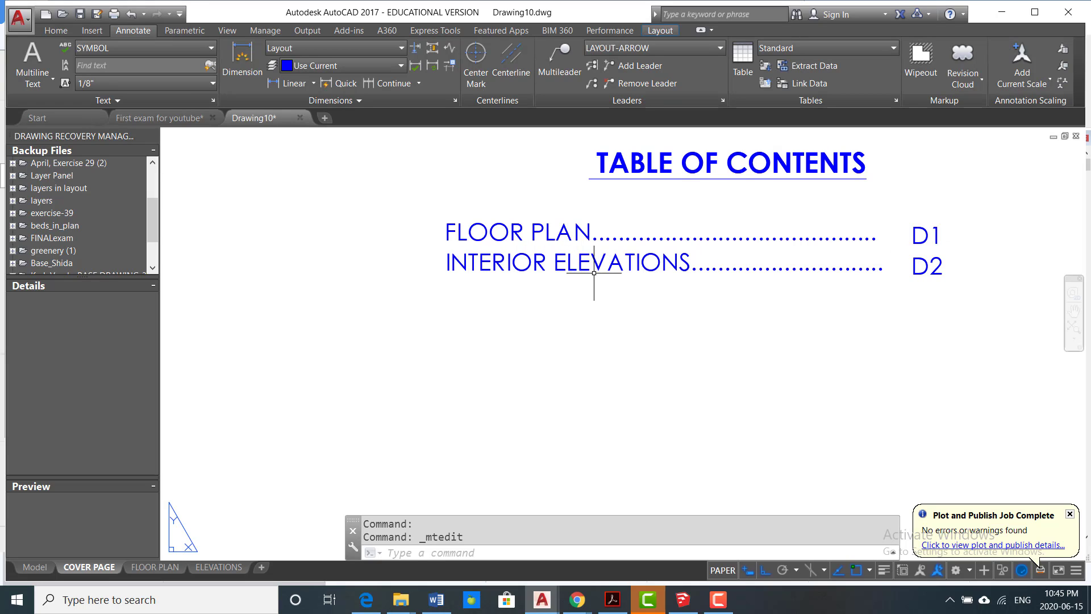
Step: Zoom to the cover page title block and open its DATE text for editing
scroll(896, 287, "down", 3)
middle_click_drag(828, 297, 779, 299)
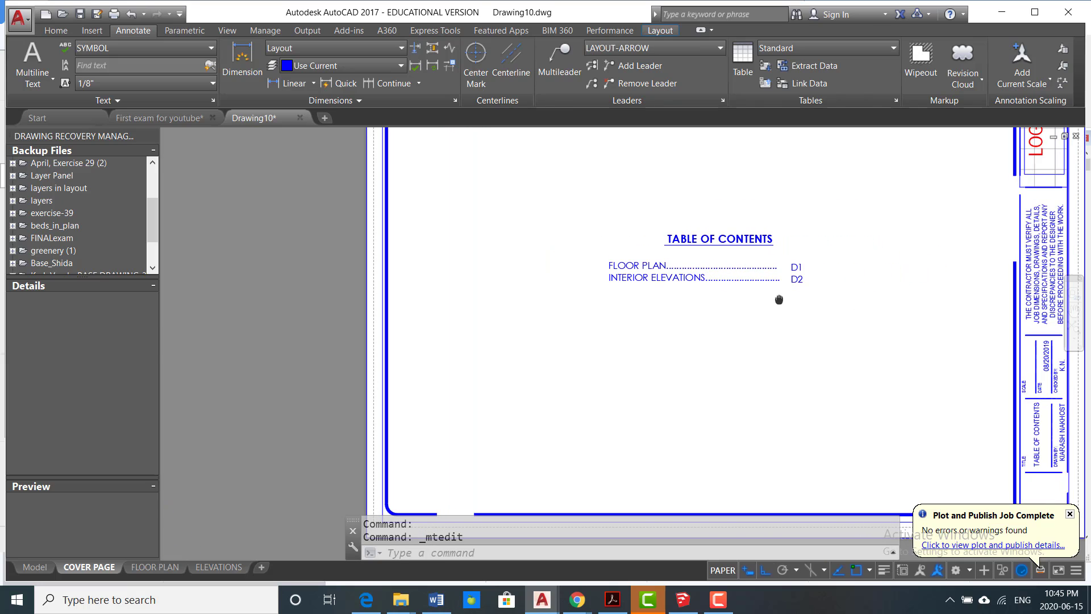
middle_click_drag(840, 348, 599, 336)
scroll(812, 462, "up", 7)
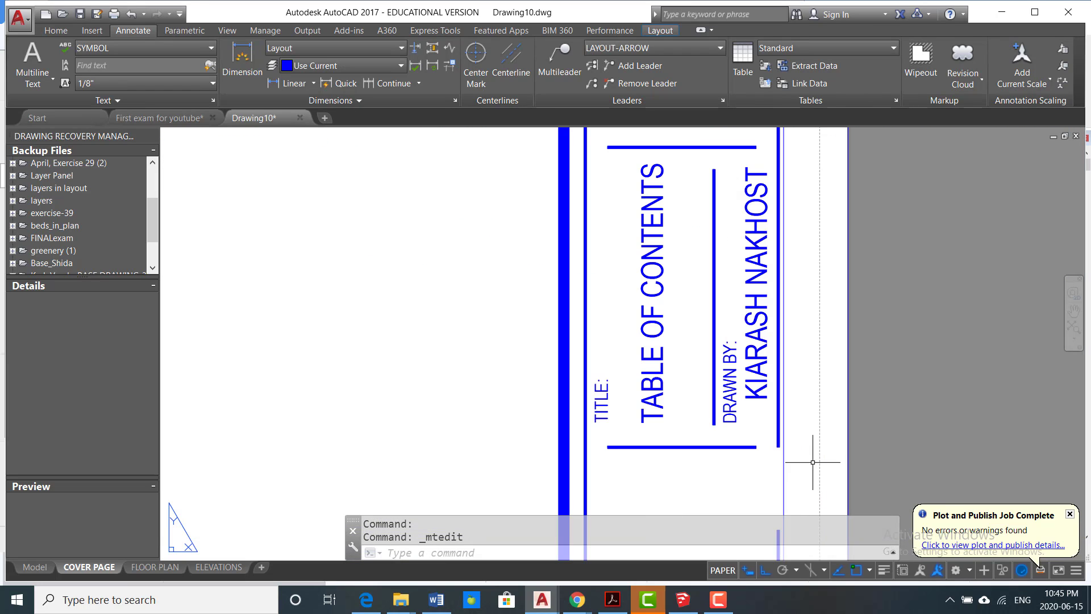
scroll(774, 450, "down", 2)
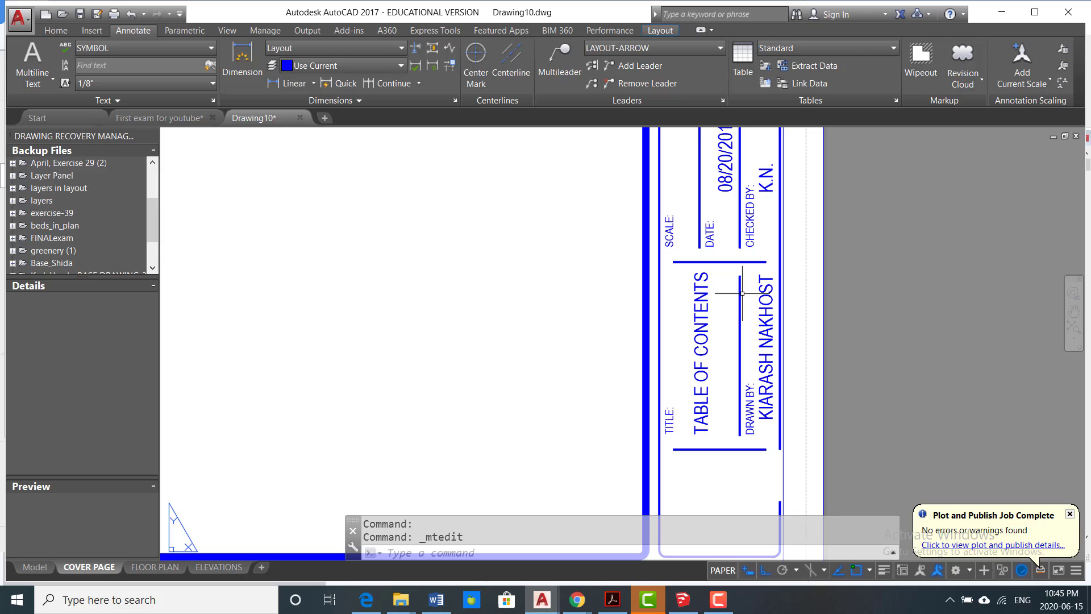
middle_click_drag(742, 293, 740, 461)
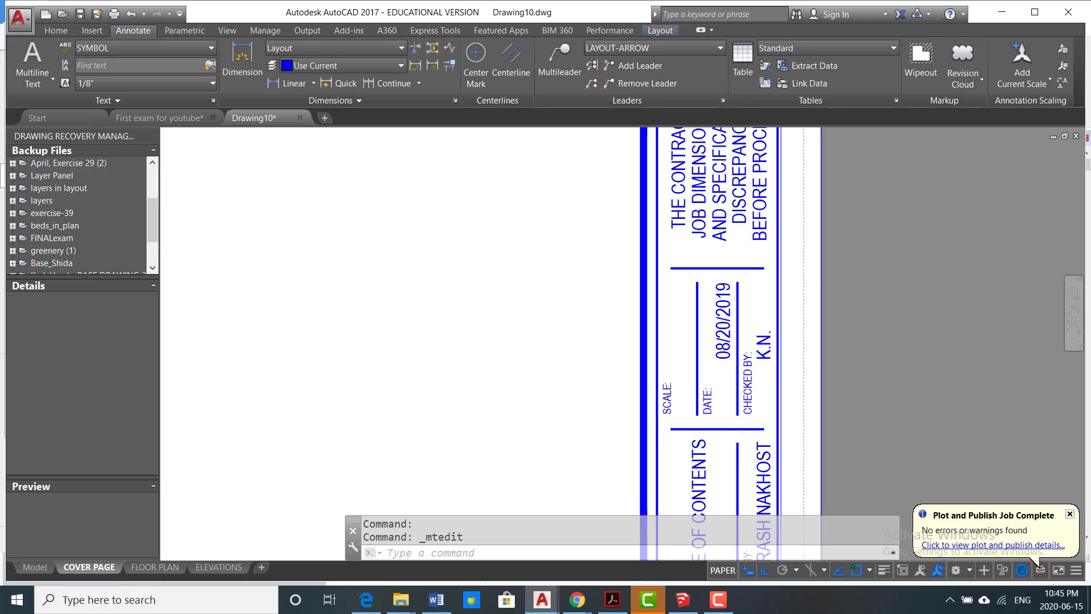
double_click(730, 339)
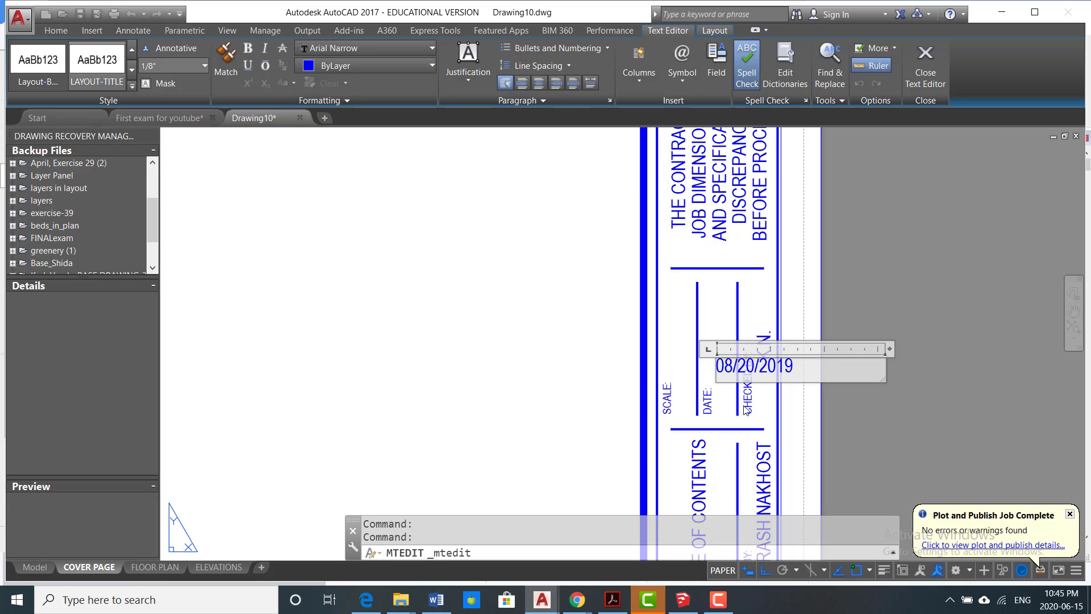
Step: Retype the date as 15/05/2020 and commit the edit
key("Delete")
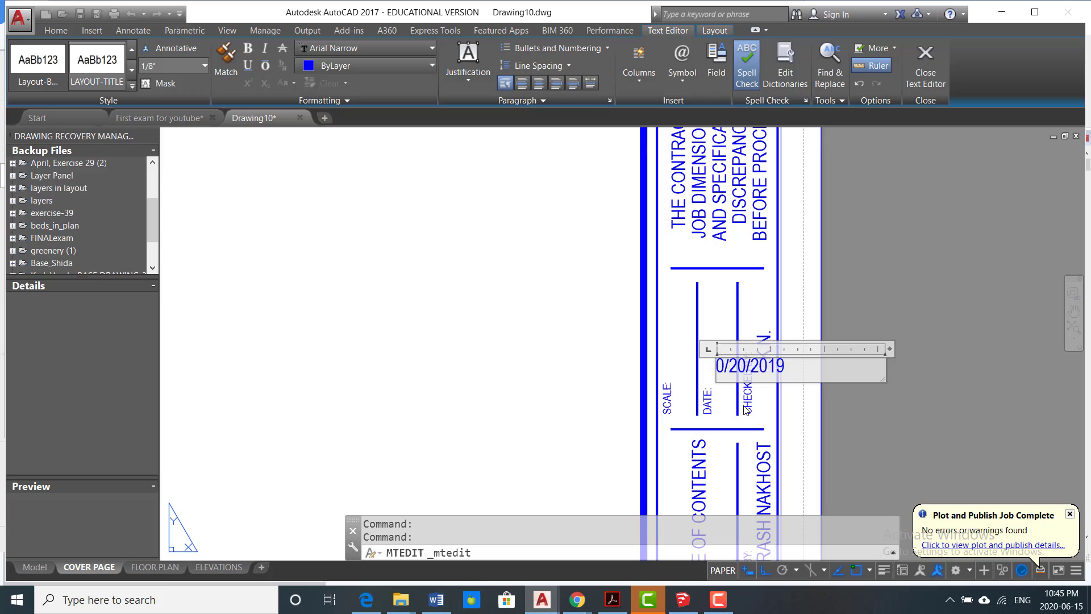
type("5")
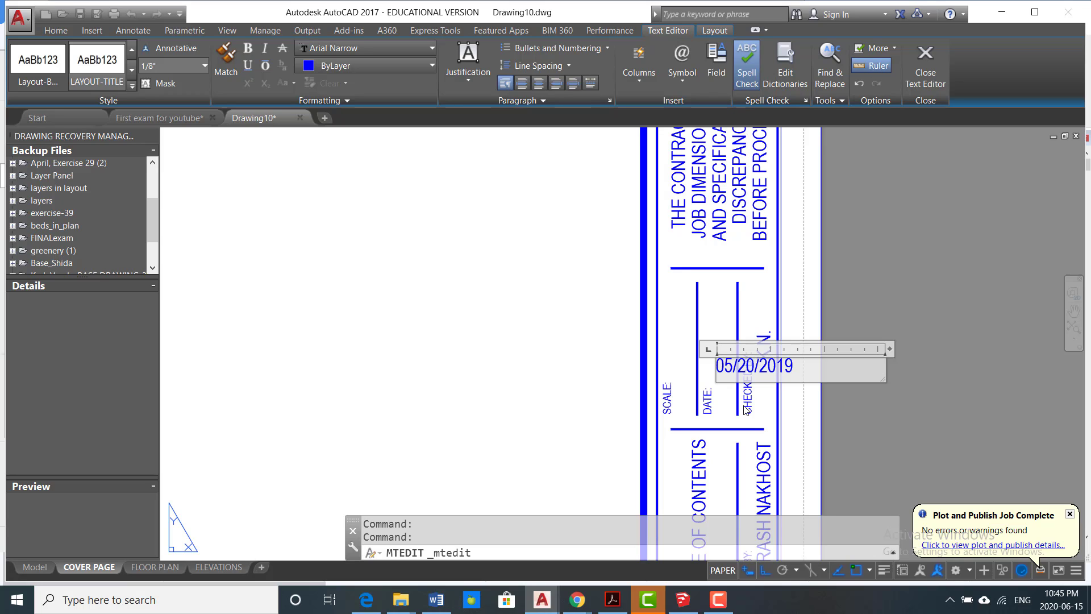
key("BackSpace")
key("BackSpace")
type("15")
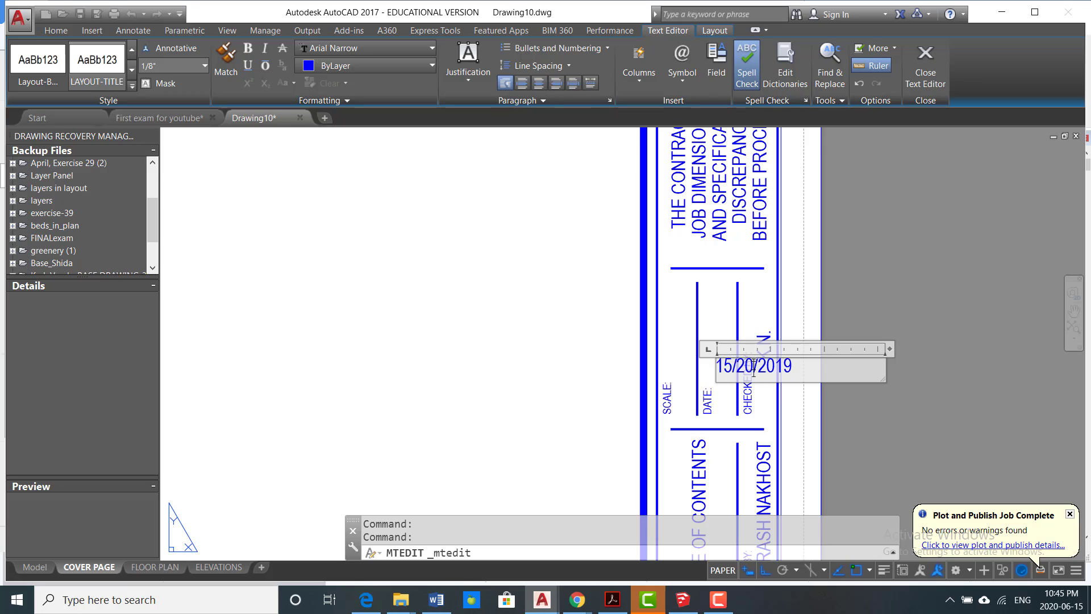
key("BackSpace")
key("BackSpace")
type("05")
key("ctrl+Return")
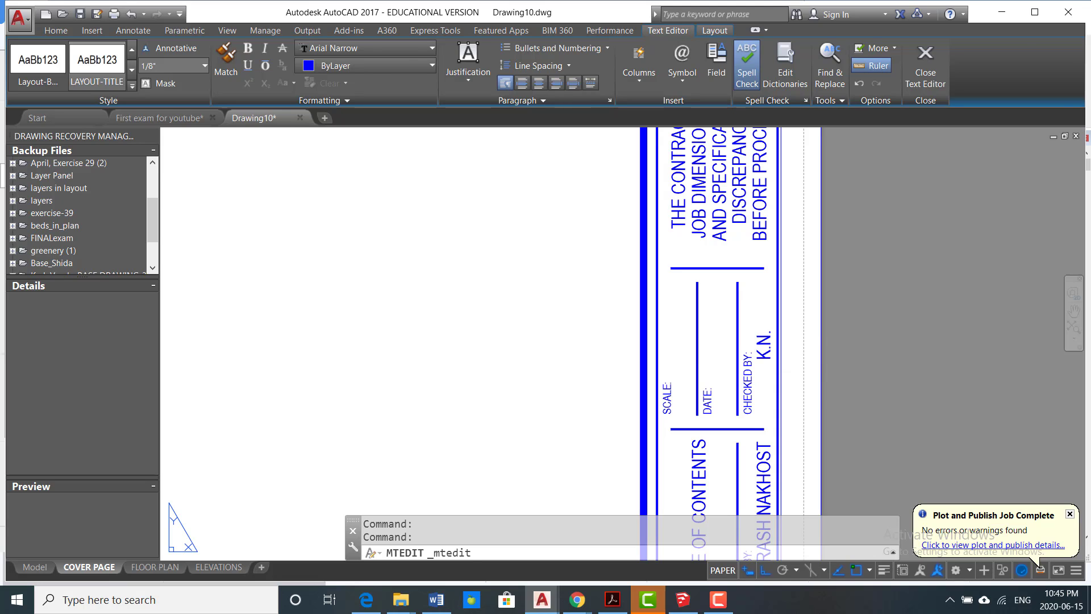
Step: Switch to the FLOOR PLAN layout and zoom to its view title with the D1 tag
scroll(739, 401, "down", 2)
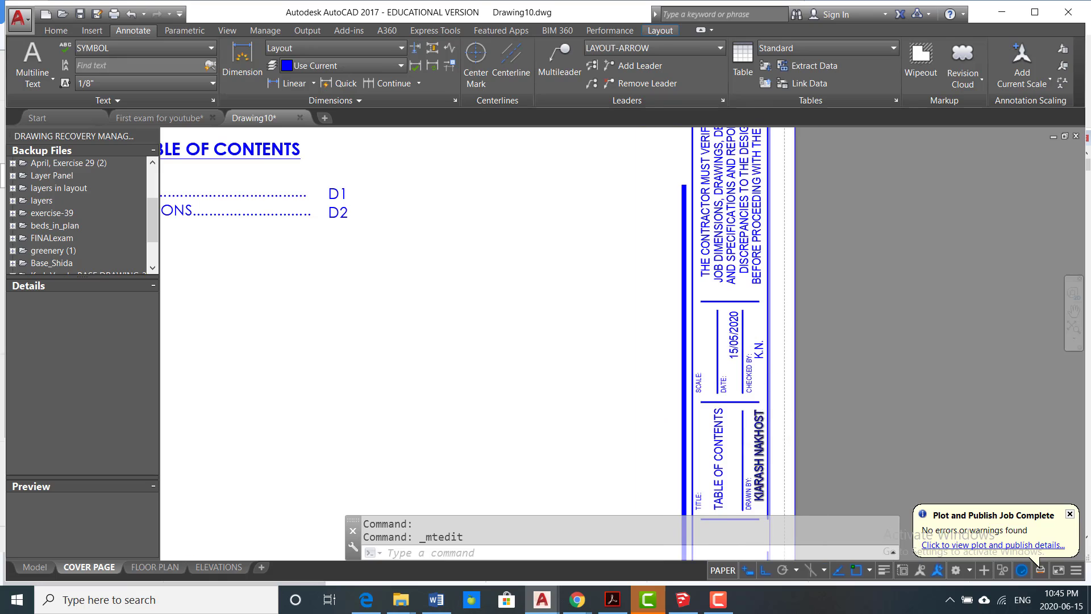
scroll(739, 401, "down", 3)
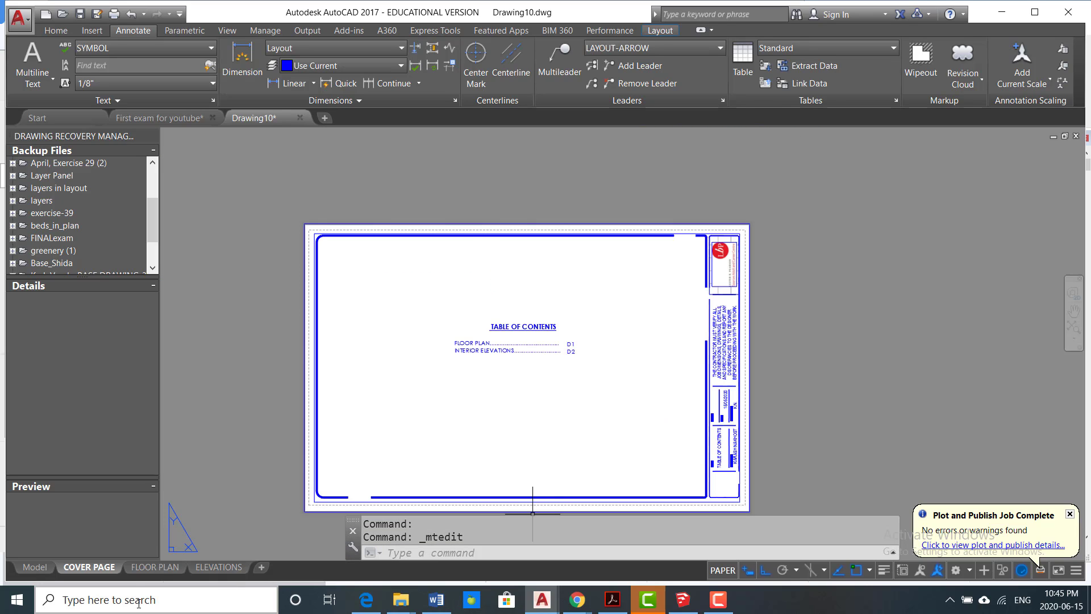
left_click(159, 568)
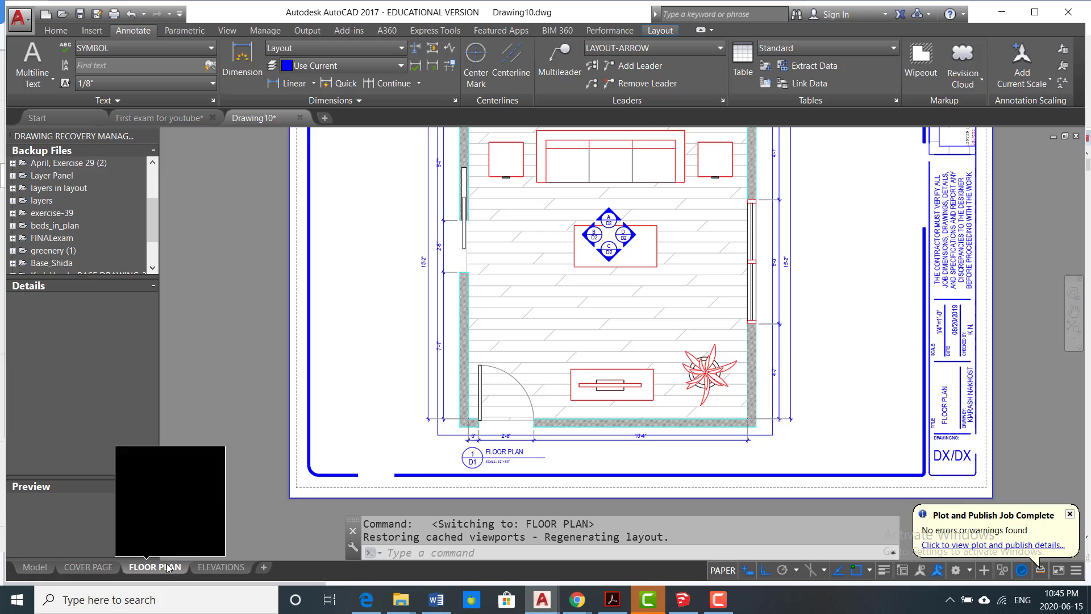
scroll(573, 457, "up", 3)
middle_click_drag(376, 488, 403, 412)
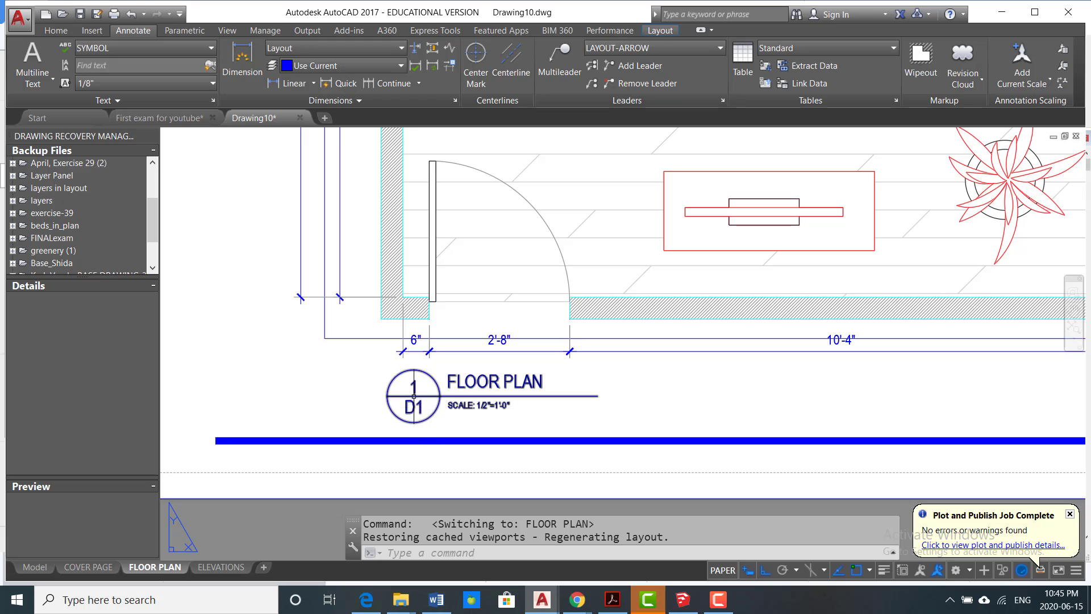
scroll(423, 416, "down", 4)
Step: Edit the title block's DX/DX drawing number so it reads D1/DX
middle_click_drag(852, 383, 608, 382)
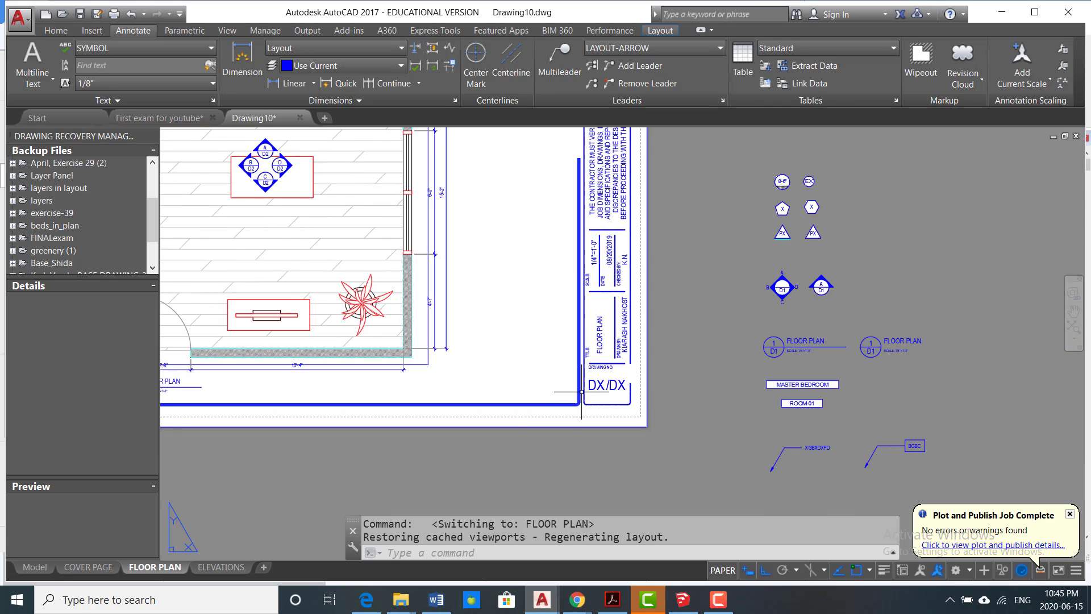
scroll(606, 382, "up", 2)
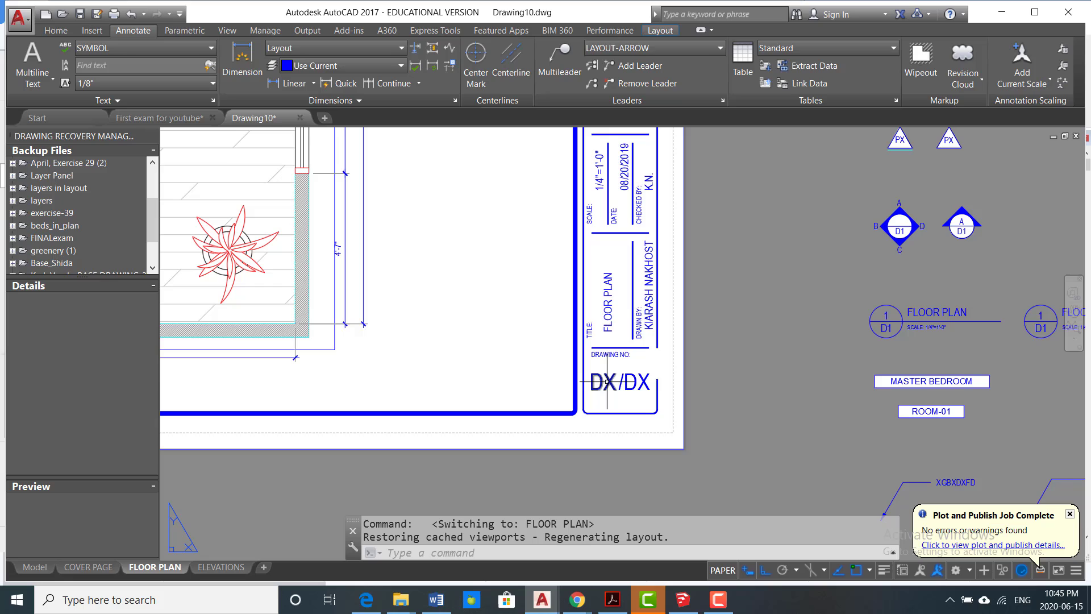
left_click(610, 380)
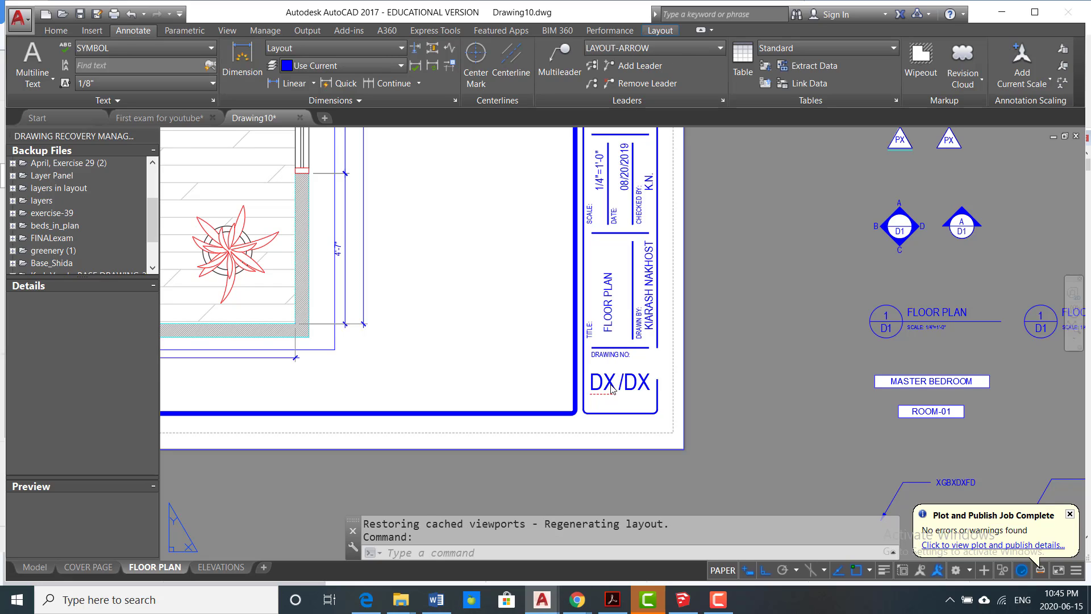
double_click(611, 389)
key("BackSpace")
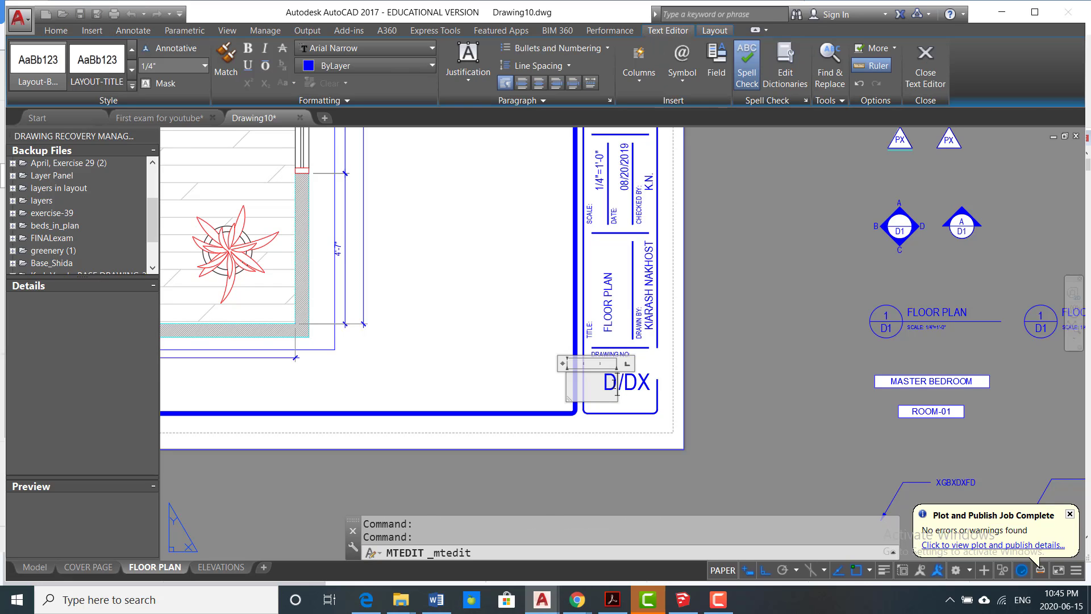
type("1")
left_click(776, 434)
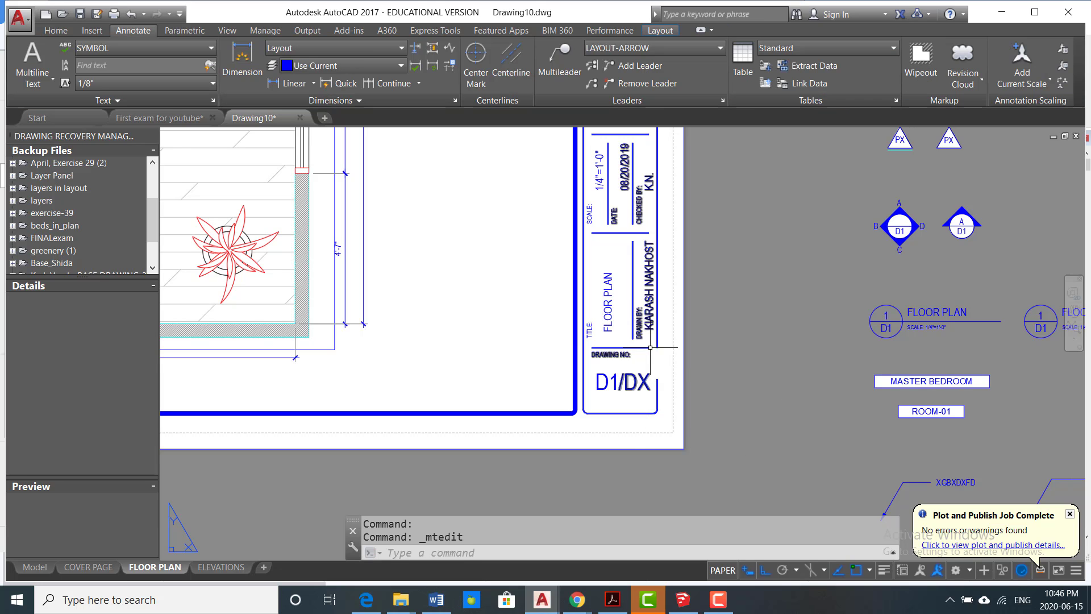
scroll(650, 348, "down", 3)
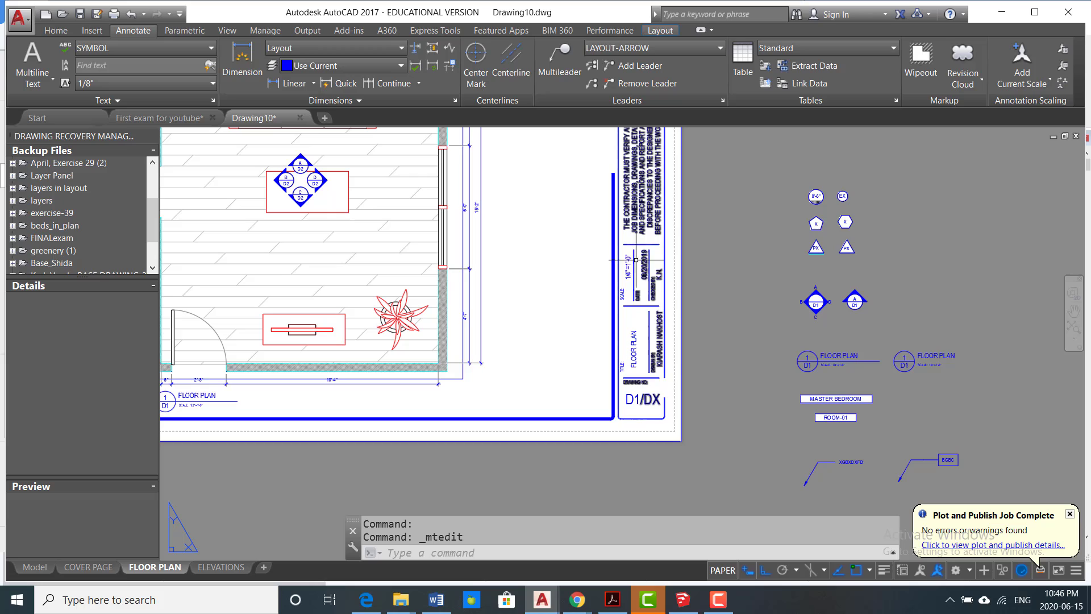
scroll(660, 309, "up", 3)
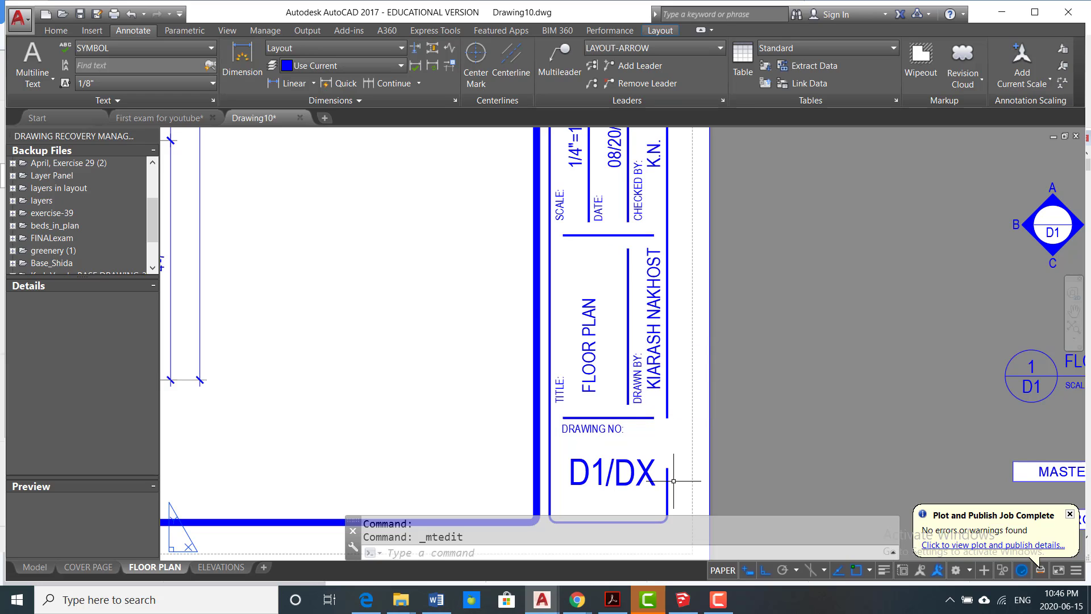
Step: Open the titleblock block definition for editing and change its /DX suffix to /D2
middle_click_drag(634, 489, 778, 403)
scroll(778, 403, "up", 1)
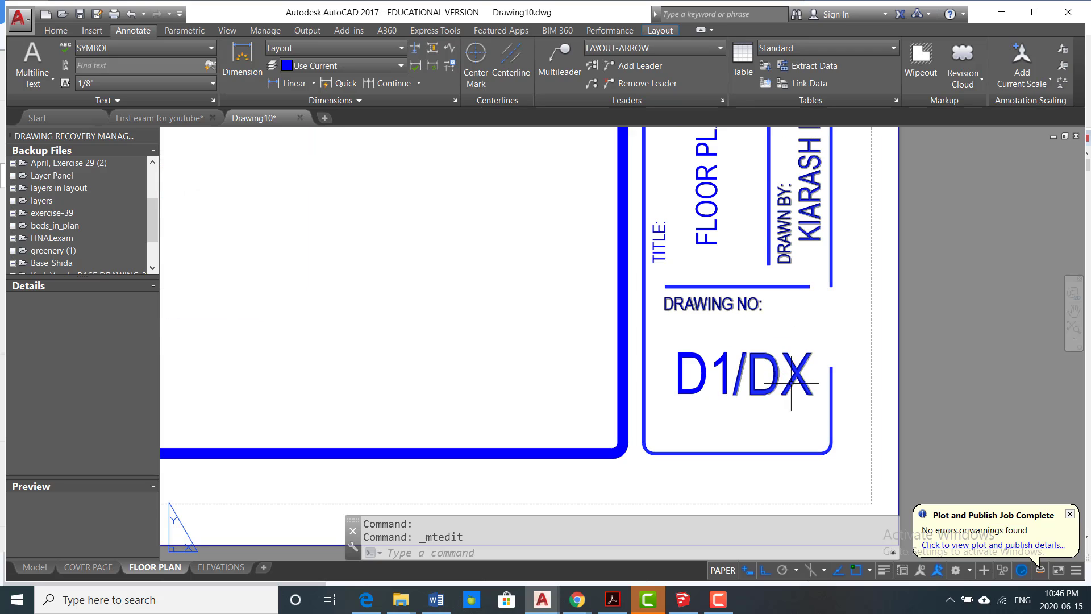
double_click(777, 403)
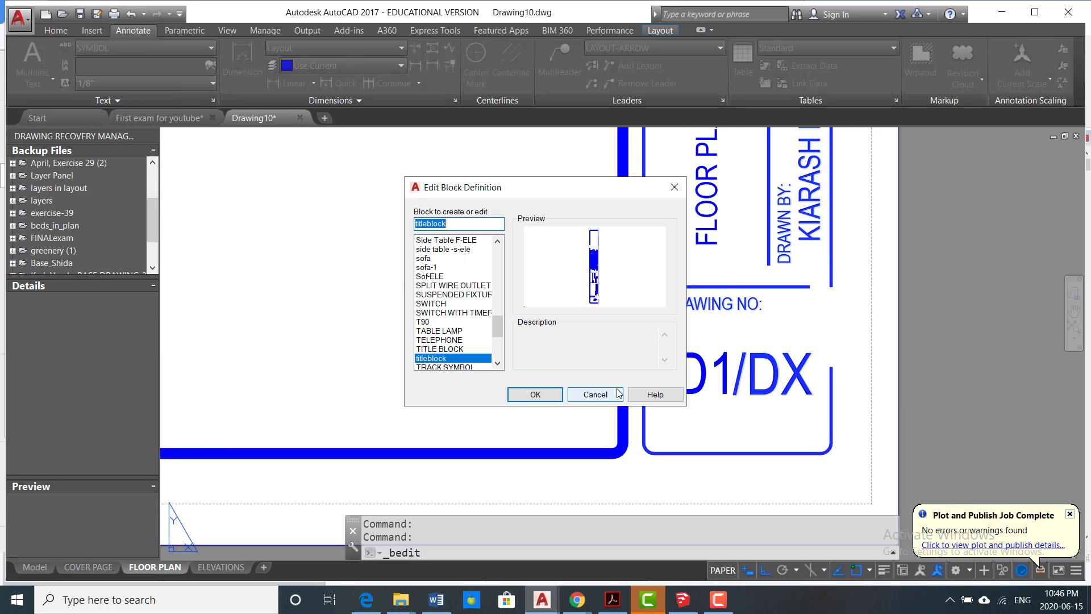
left_click(523, 400)
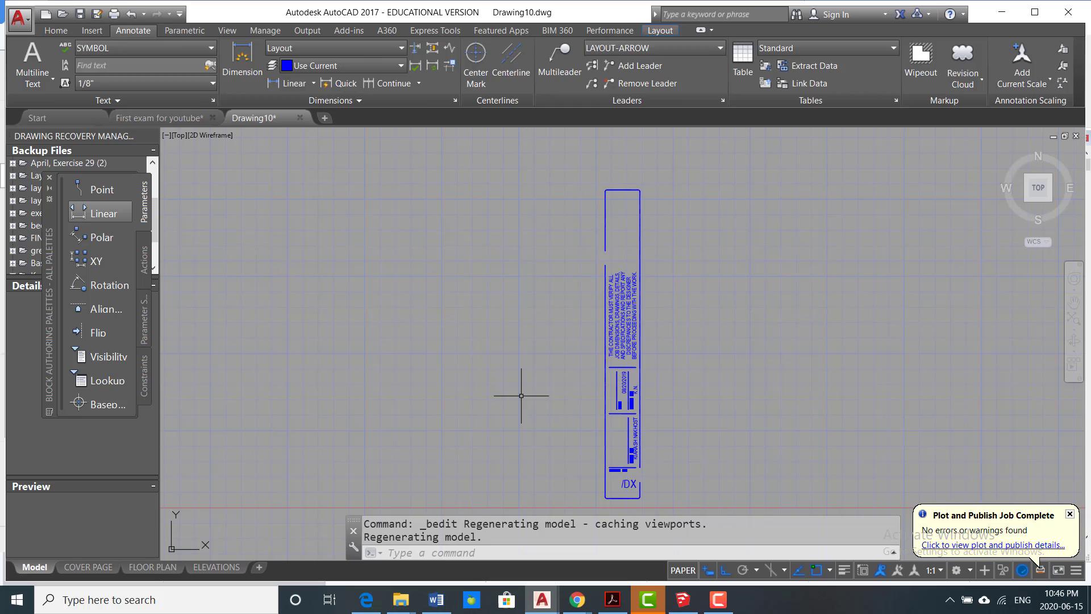
scroll(625, 398, "up", 7)
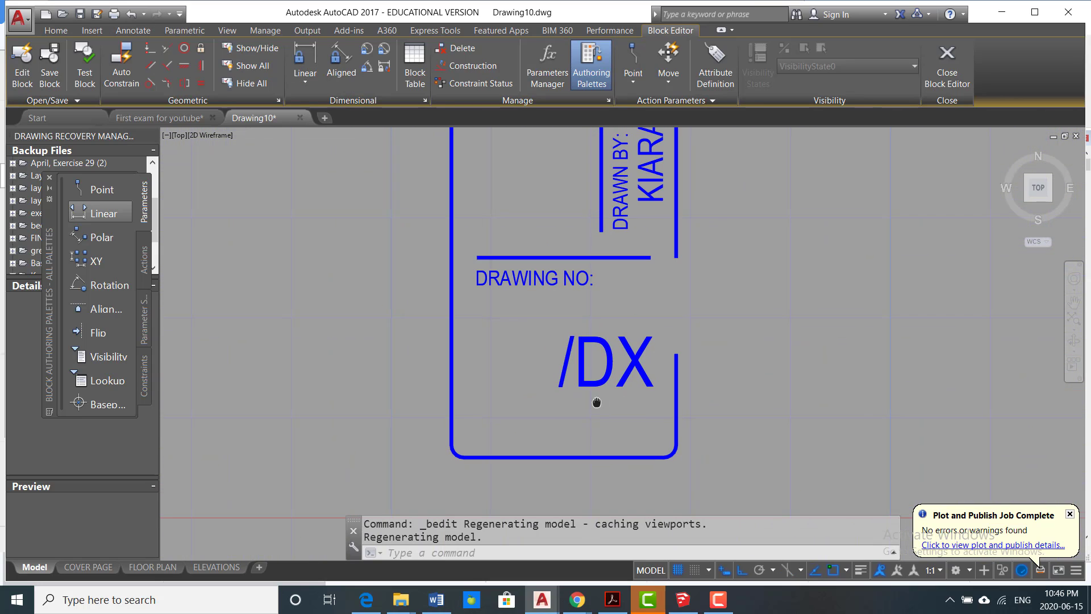
left_click(634, 358)
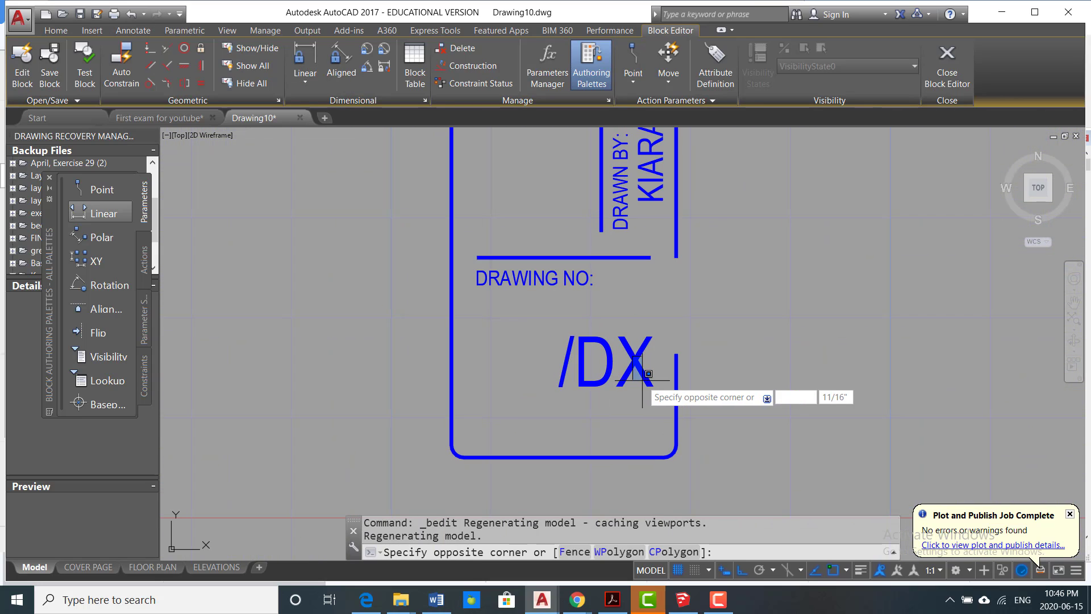
left_click(642, 380)
double_click(649, 375)
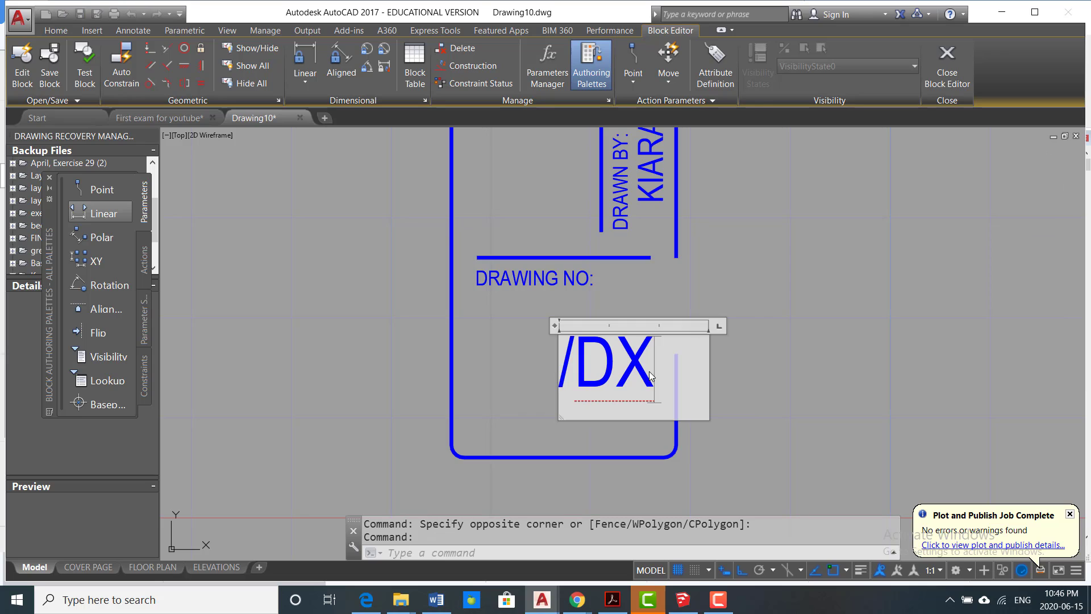
key("BackSpace")
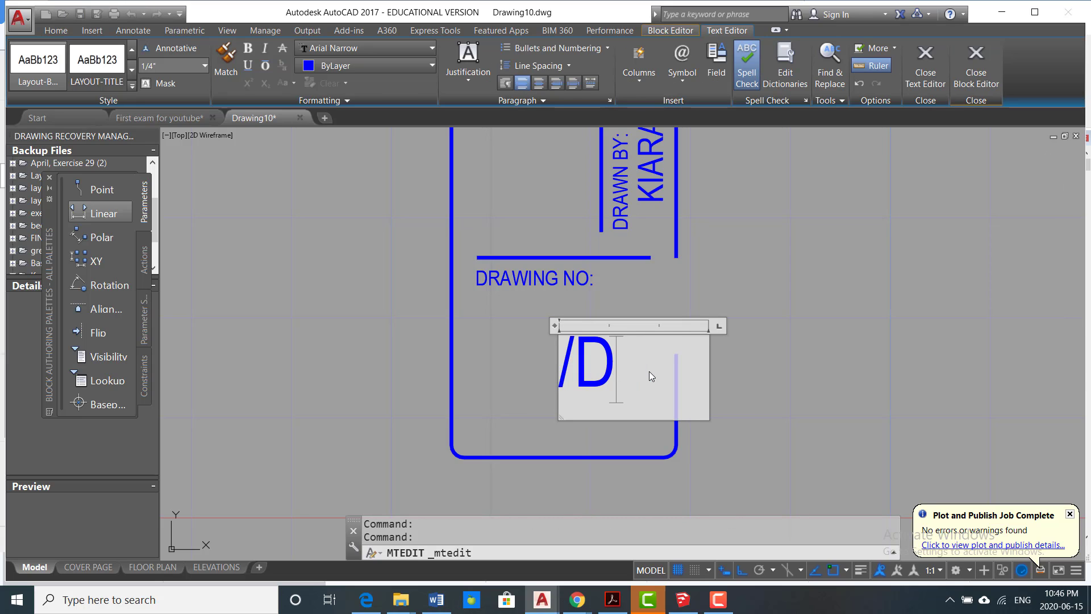
left_click(796, 329)
Step: Change the block's date to 15/05/2020 and close the Block Editor
scroll(767, 278, "down", 2)
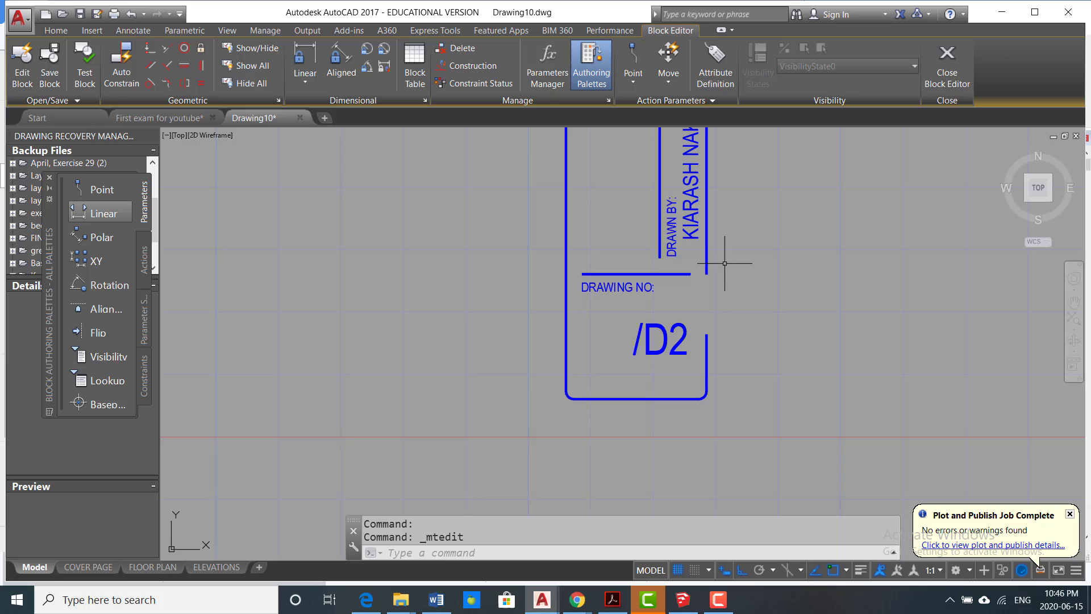
middle_click_drag(726, 234, 729, 473)
middle_click_drag(696, 290, 685, 432)
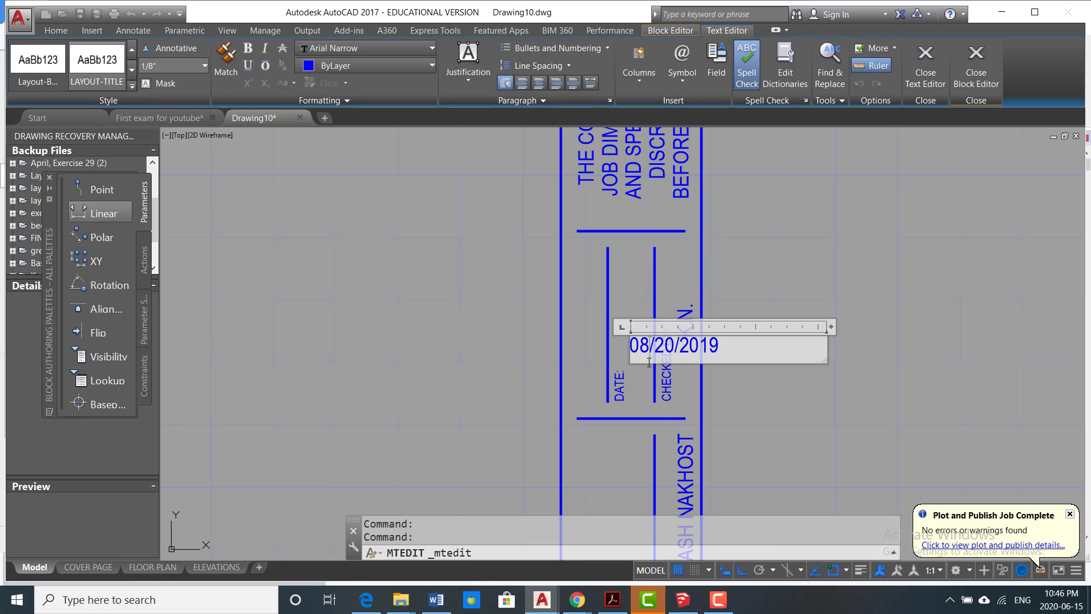
key("BackSpace")
key("BackSpace")
type("15")
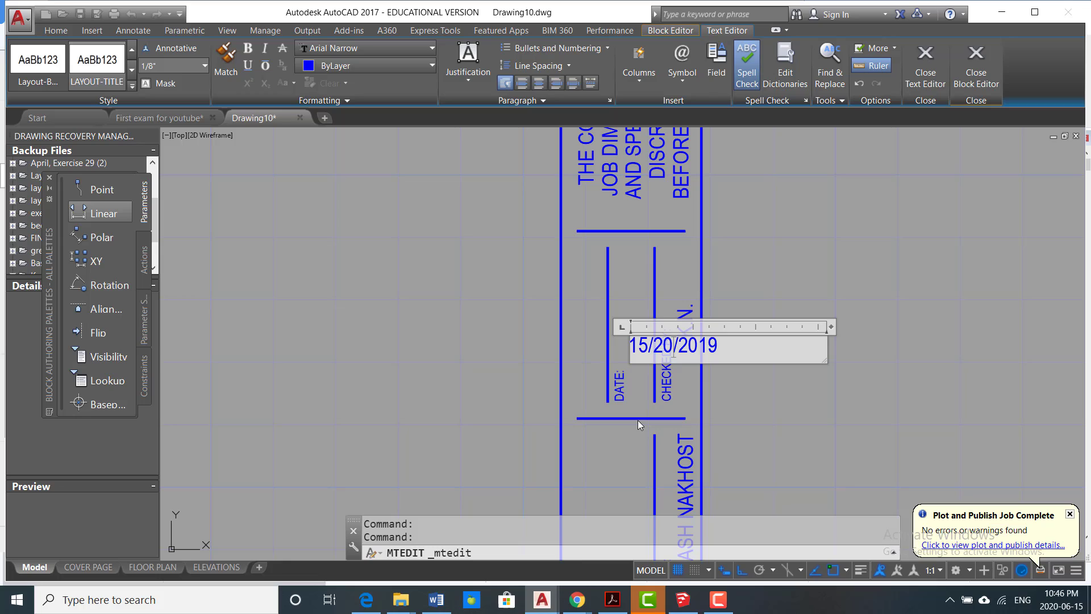
key("BackSpace")
key("BackSpace")
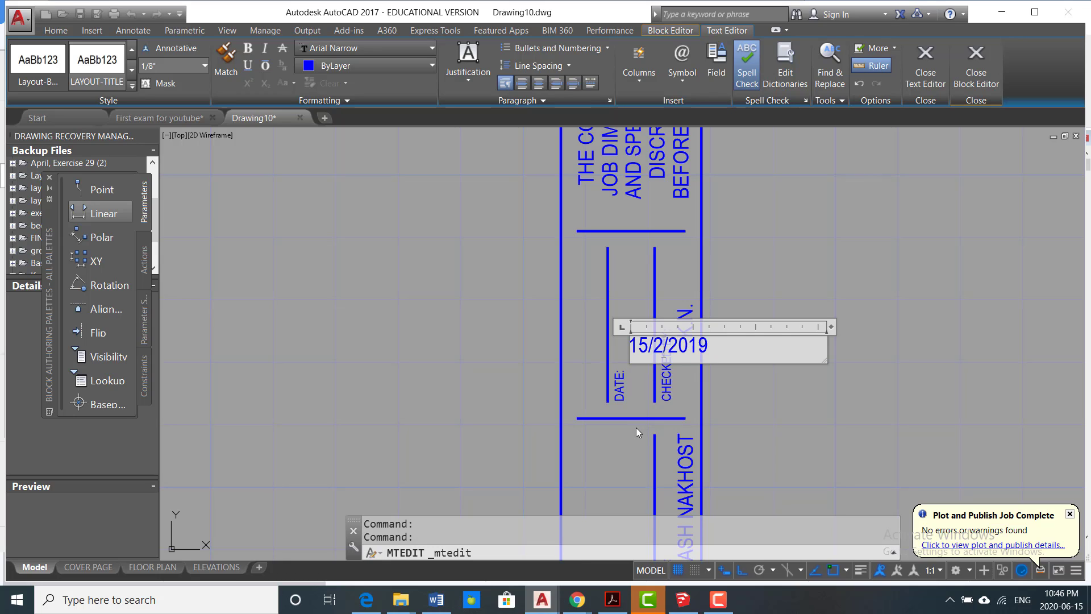
type("05")
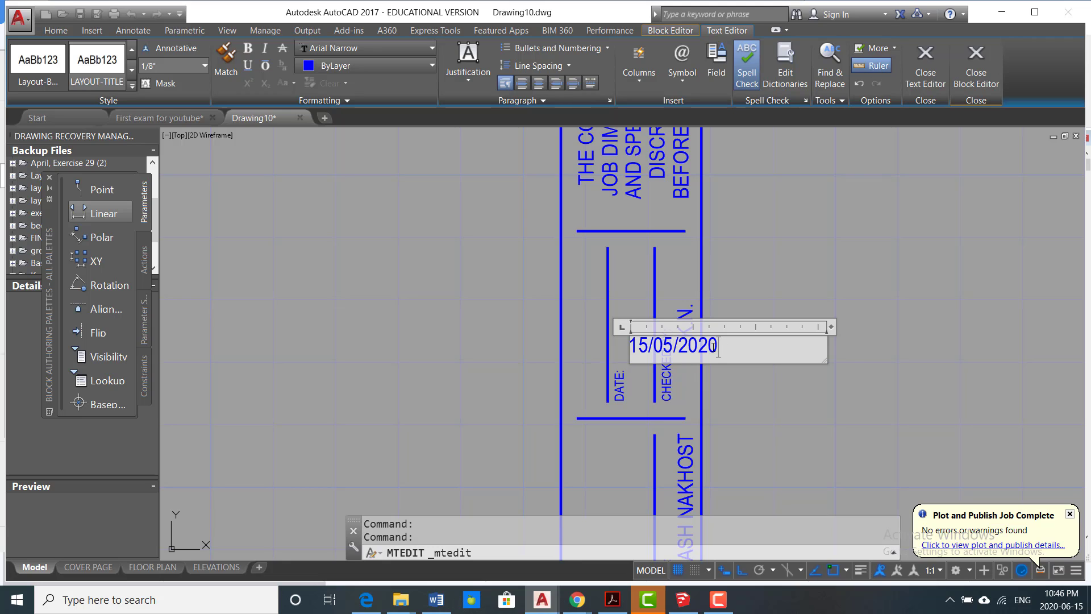
left_click(869, 317)
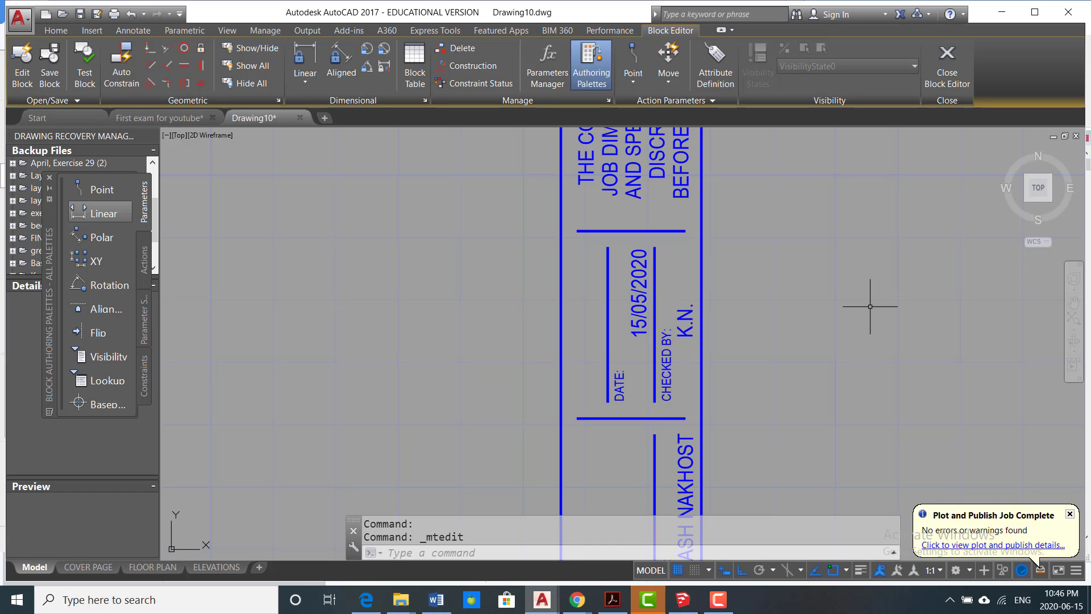
scroll(870, 307, "down", 6)
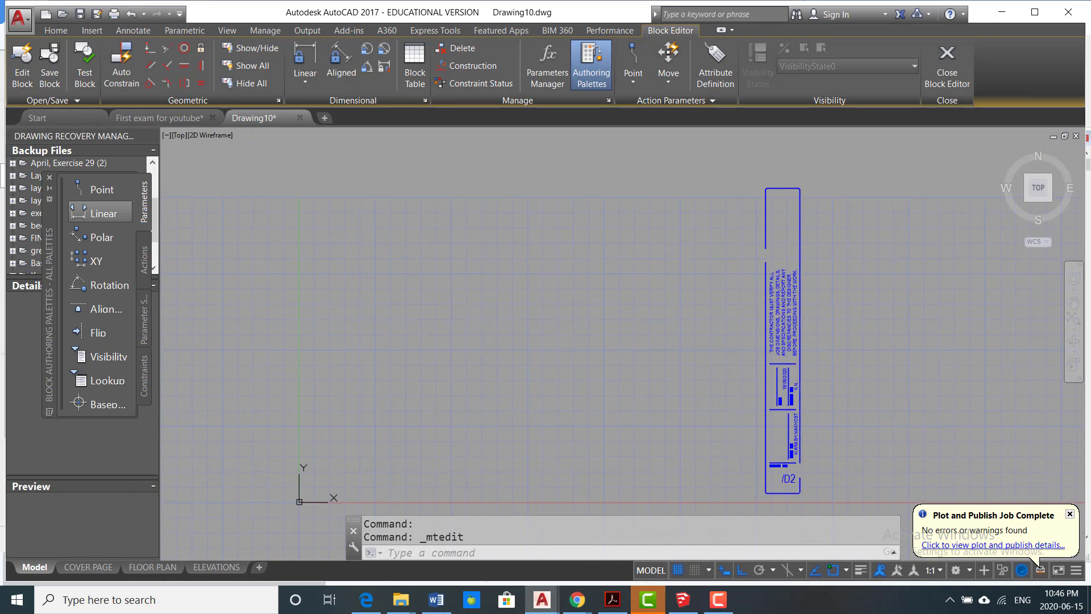
left_click(939, 53)
Step: Save the titleblock changes and return to the FLOOR PLAN layout's title block
left_click(558, 271)
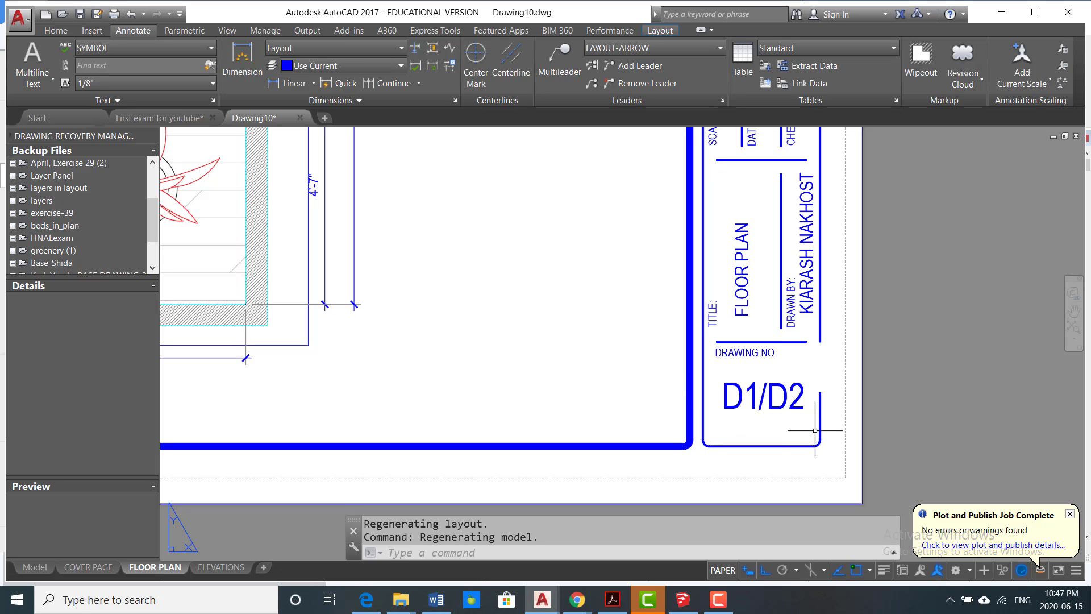
scroll(837, 351, "down", 4)
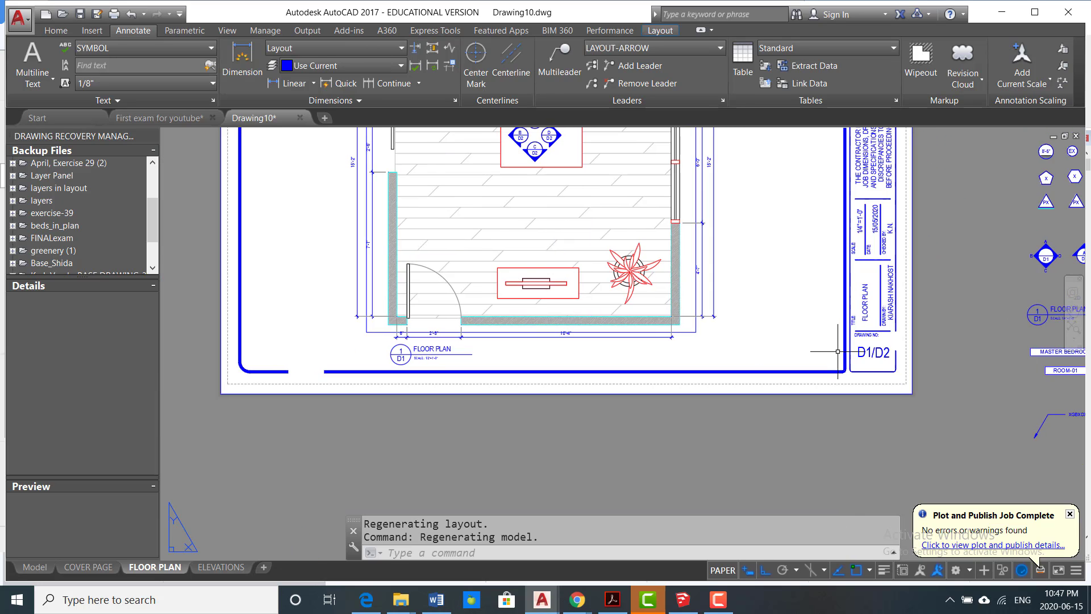
scroll(838, 351, "up", 3)
scroll(796, 329, "down", 4)
scroll(637, 317, "up", 5)
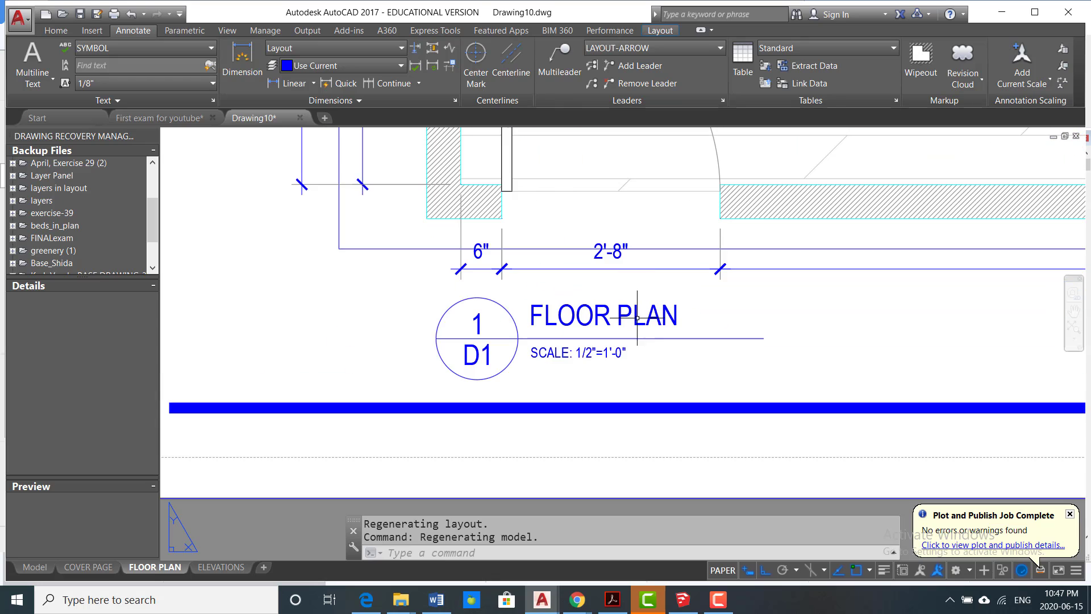
scroll(637, 316, "down", 5)
middle_click_drag(723, 313, 700, 314)
scroll(700, 315, "up", 1)
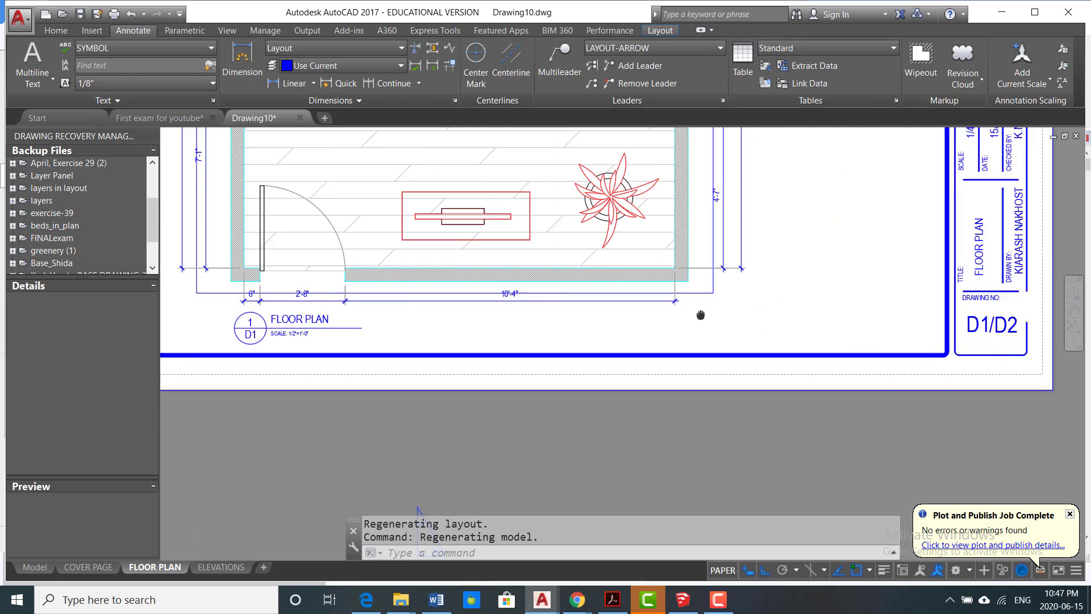
scroll(462, 312, "up", 2)
scroll(541, 348, "up", 1)
scroll(435, 357, "up", 3)
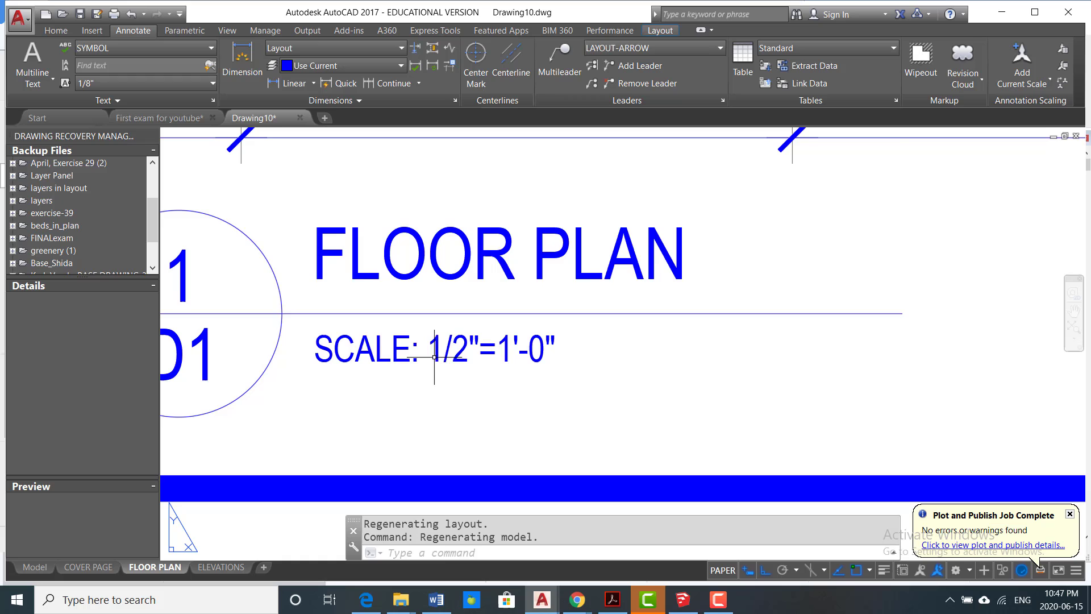
scroll(448, 362, "down", 5)
middle_click_drag(741, 368, 511, 365)
scroll(511, 365, "up", 1)
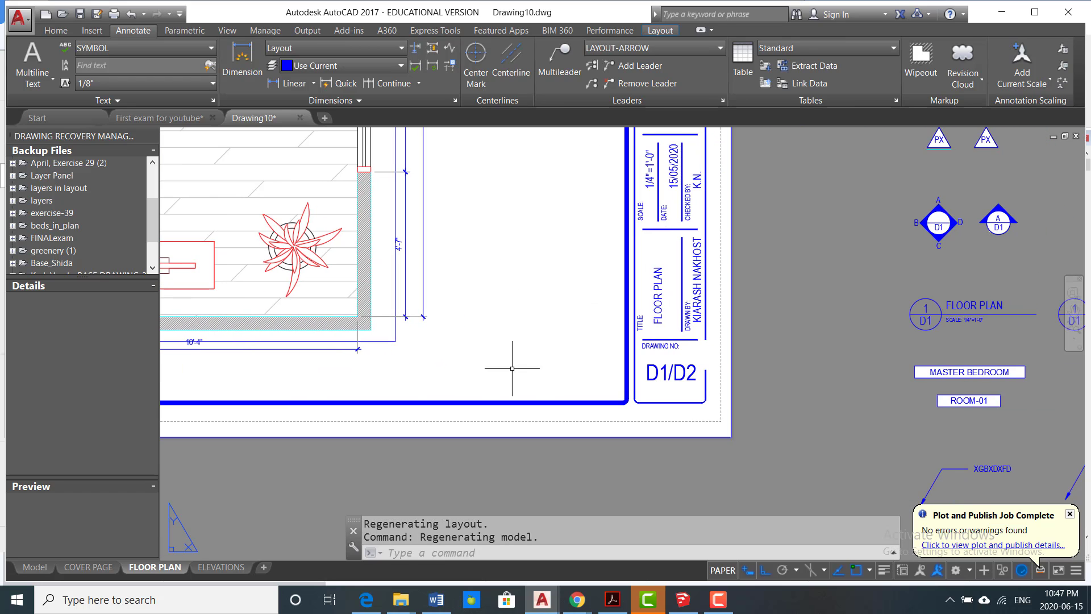
scroll(662, 247, "up", 2)
scroll(577, 301, "up", 2)
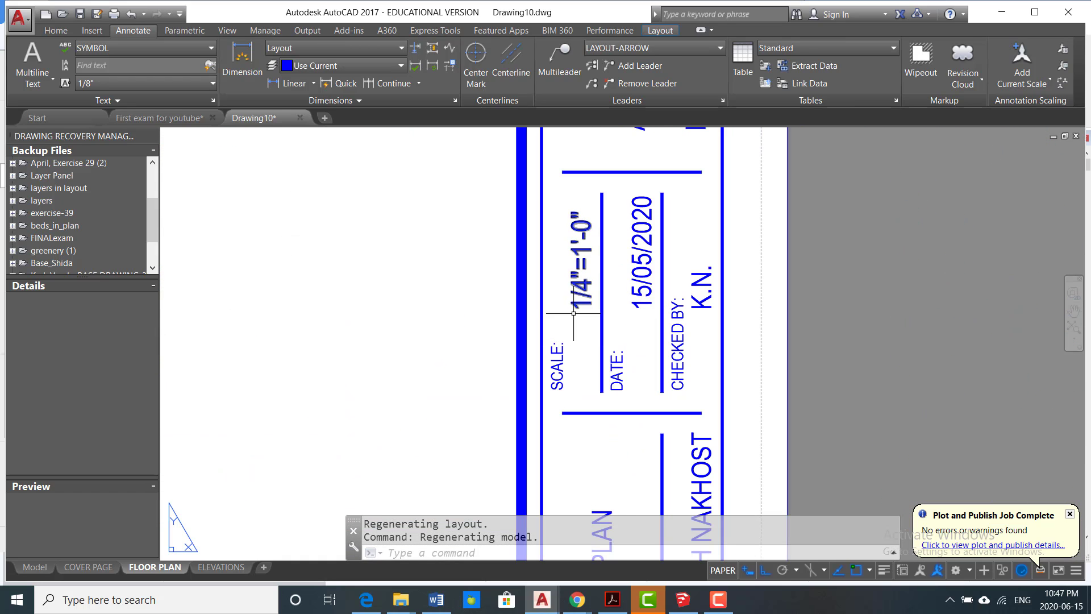
Step: Change the scale text from 1/4"=1'-0" to 1/2"=1'-0"
left_click(576, 302)
double_click(576, 305)
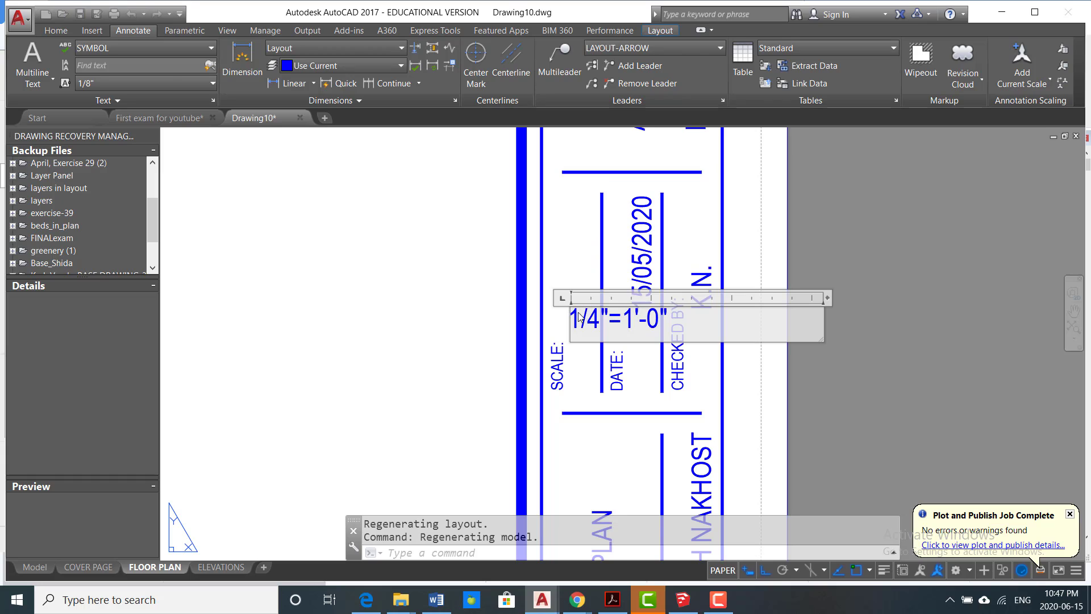
left_click(602, 333)
key("BackSpace")
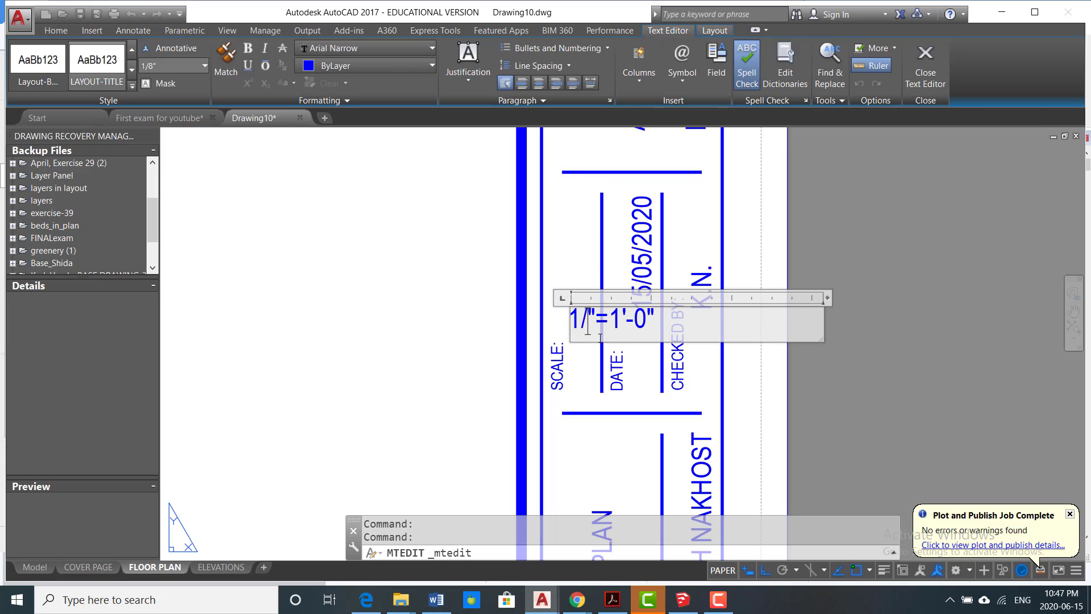
type("2")
left_click(493, 352)
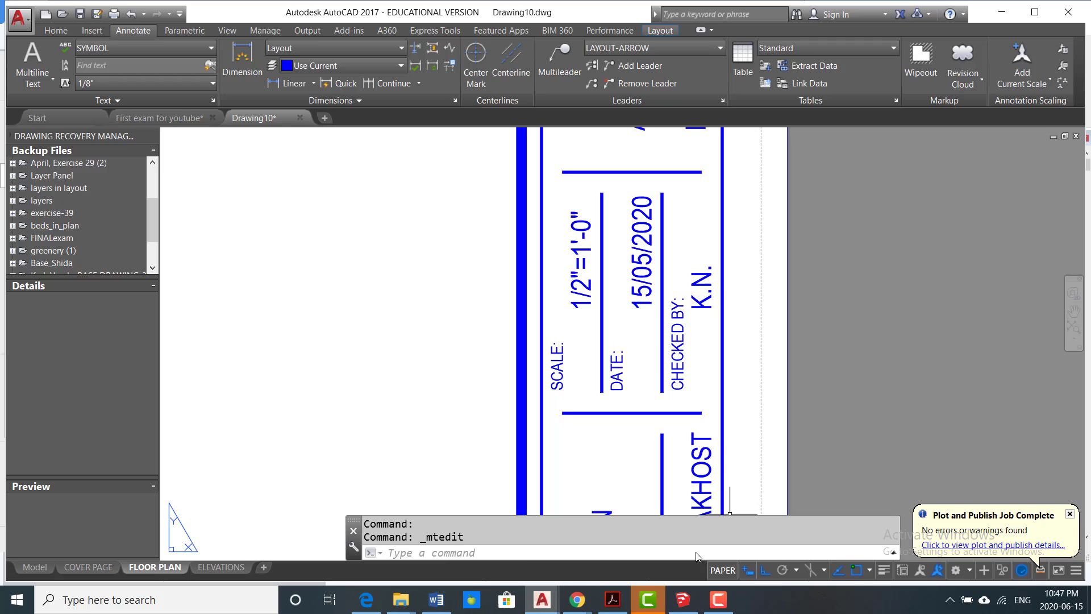
scroll(835, 418, "down", 5)
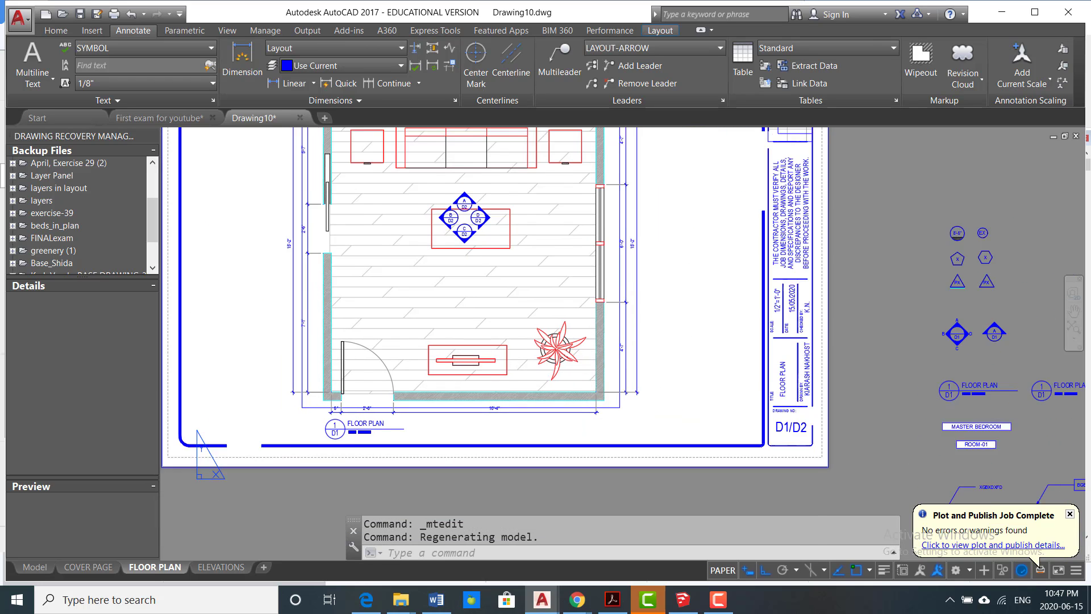
middle_click_drag(633, 395, 787, 427)
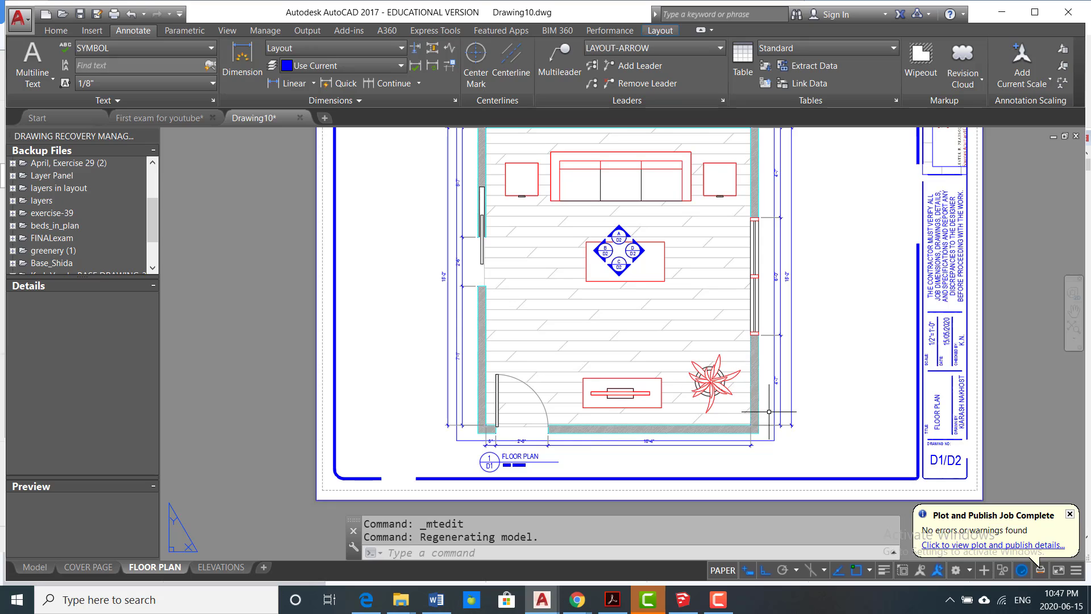
Step: Switch to the ELEVATIONS layout and zoom to its title block
left_click(229, 569)
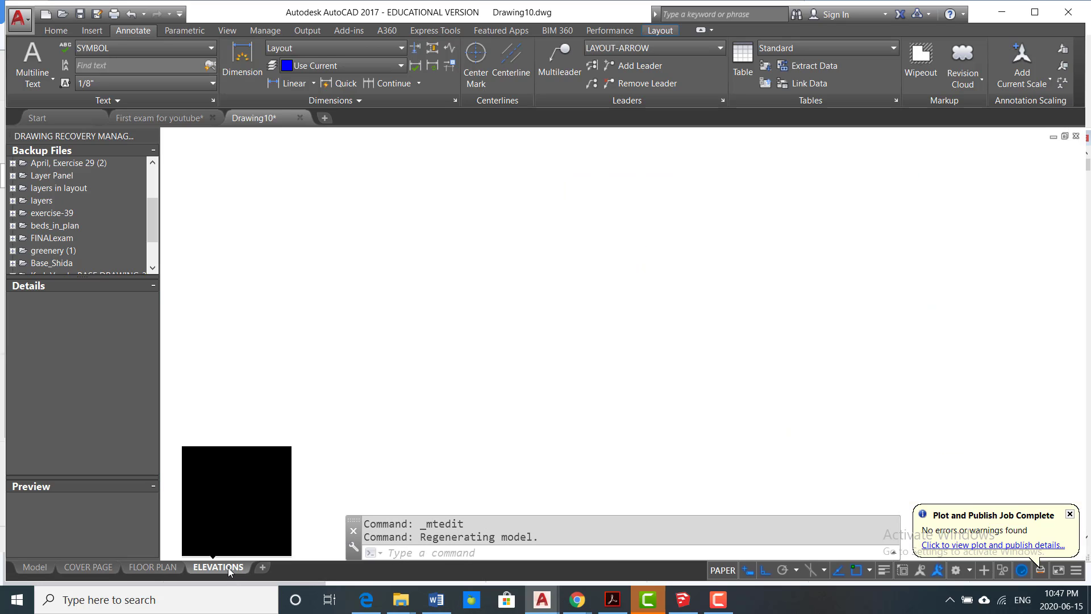
scroll(572, 275, "up", 5)
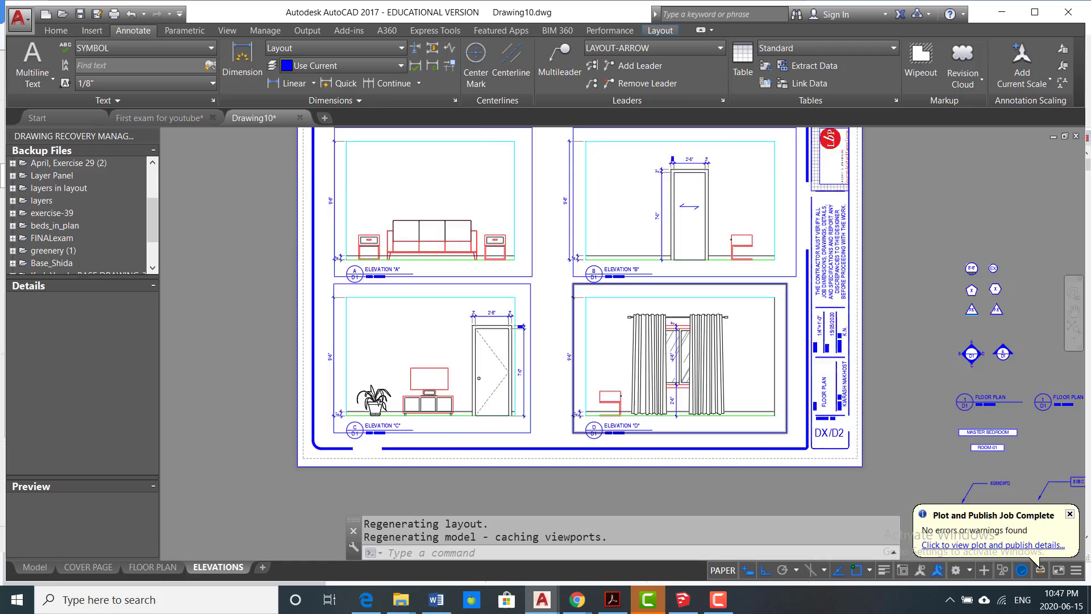
scroll(572, 275, "down", 1)
scroll(461, 267, "up", 5)
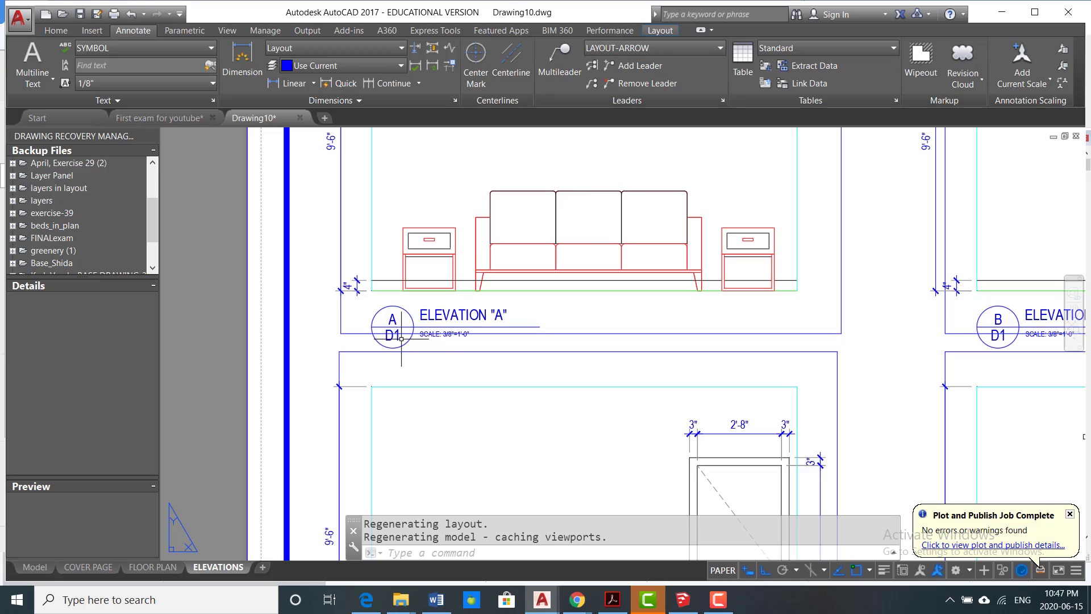
mouse_move(399, 336)
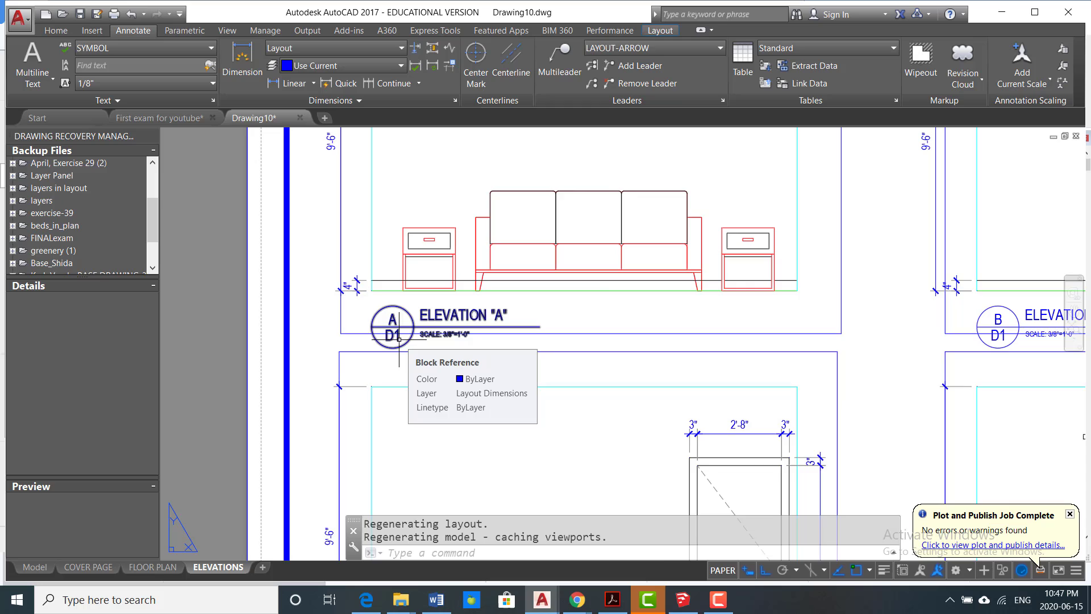
scroll(399, 337, "down", 6)
scroll(729, 398, "up", 6)
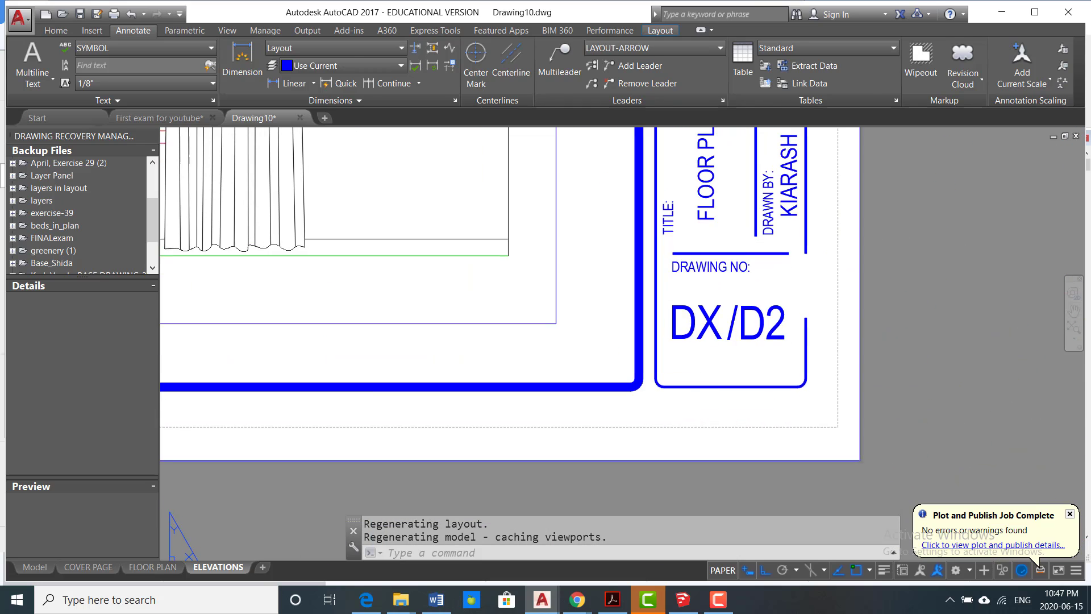
Step: Replace the X in the DX/D2 drawing number with 2, making it D2/D2
double_click(693, 395)
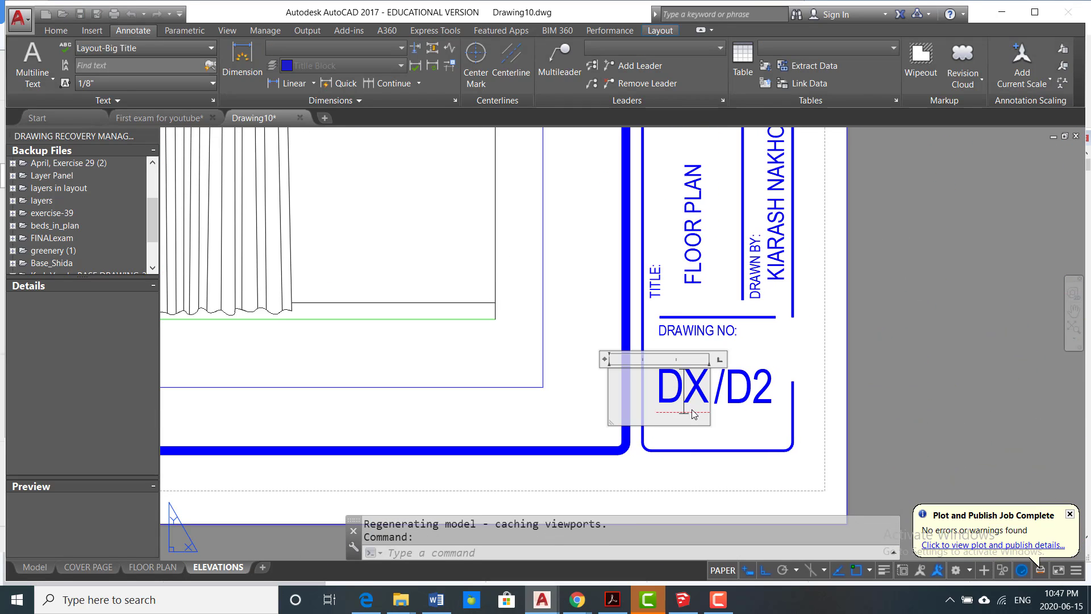
key("BackSpace")
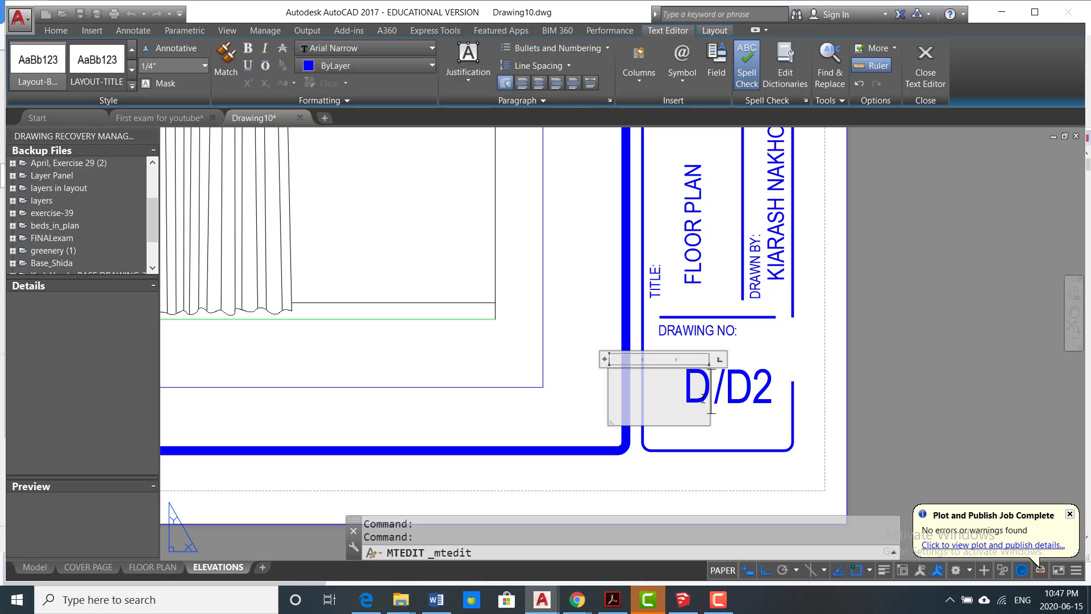
type("2")
left_click(880, 406)
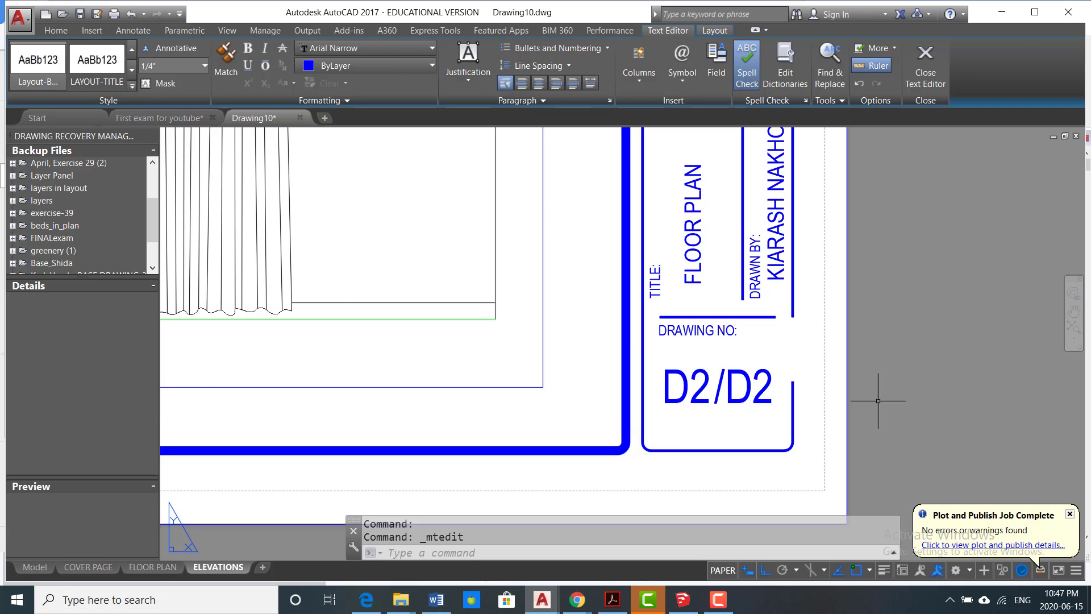
scroll(882, 398, "down", 2)
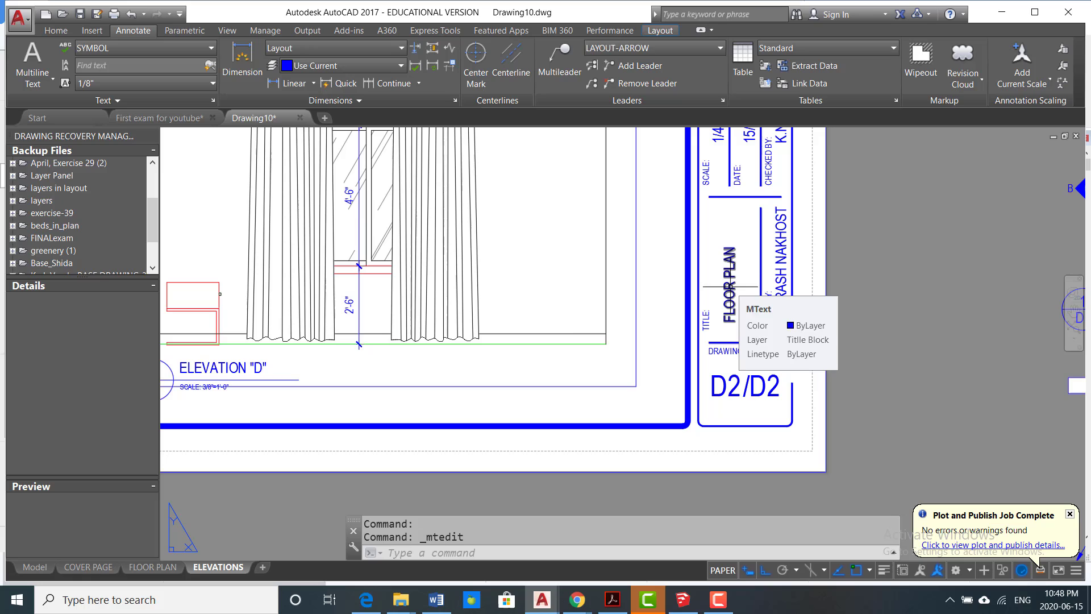
scroll(733, 315, "up", 2)
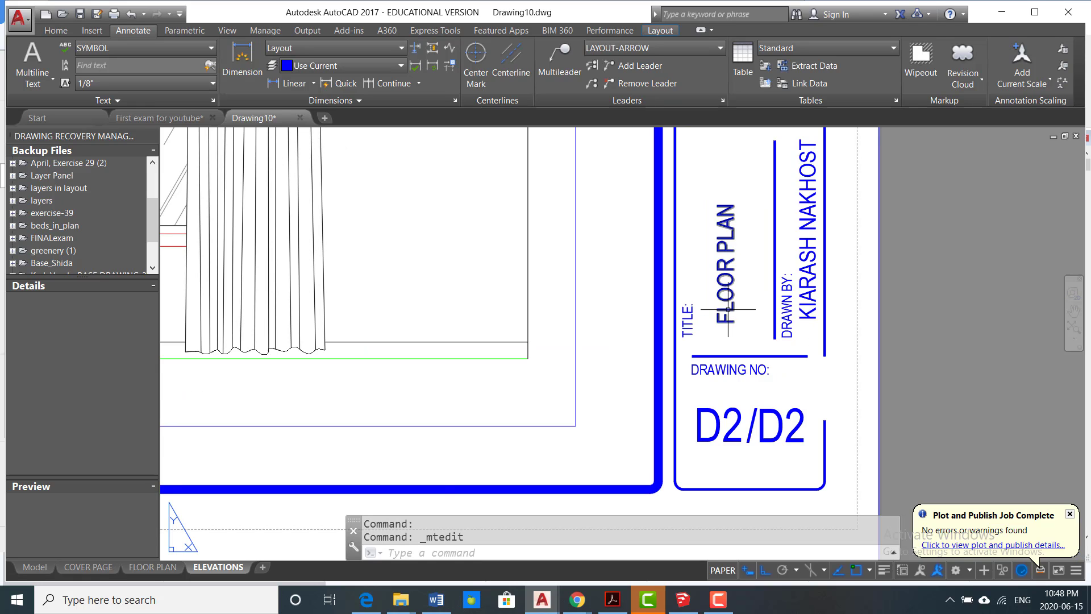
Step: Review the COVER PAGE table of contents, then go back to the ELEVATIONS layout
left_click(88, 566)
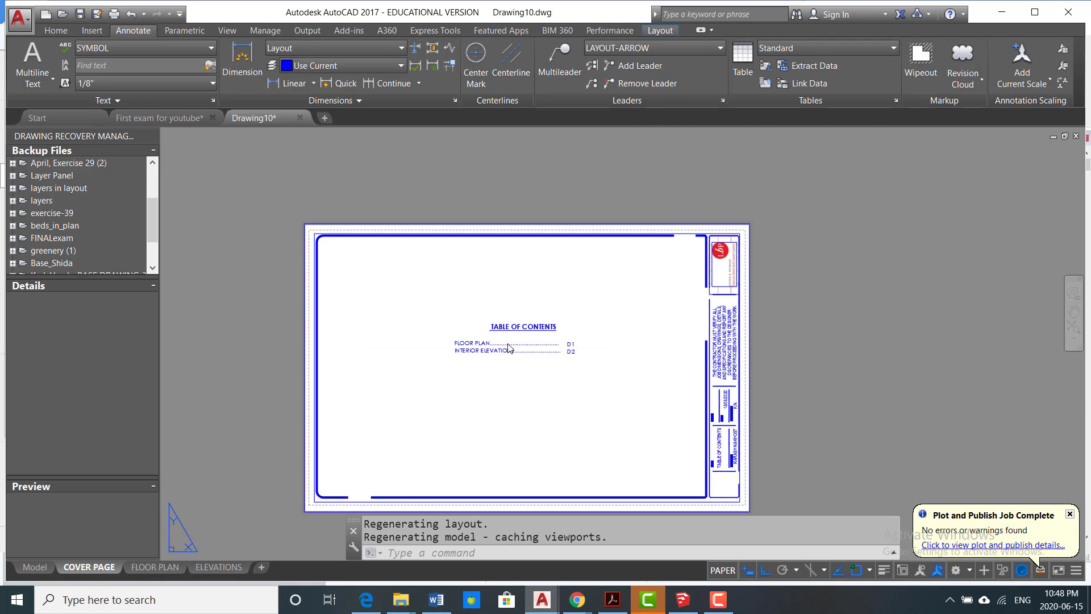
scroll(494, 349, "up", 5)
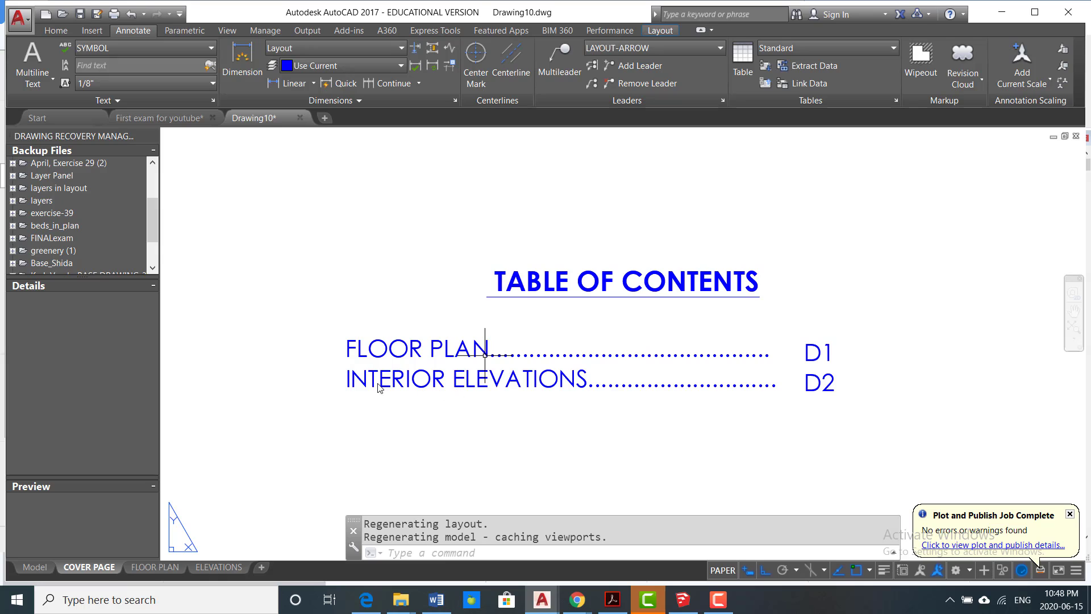
scroll(602, 420, "down", 6)
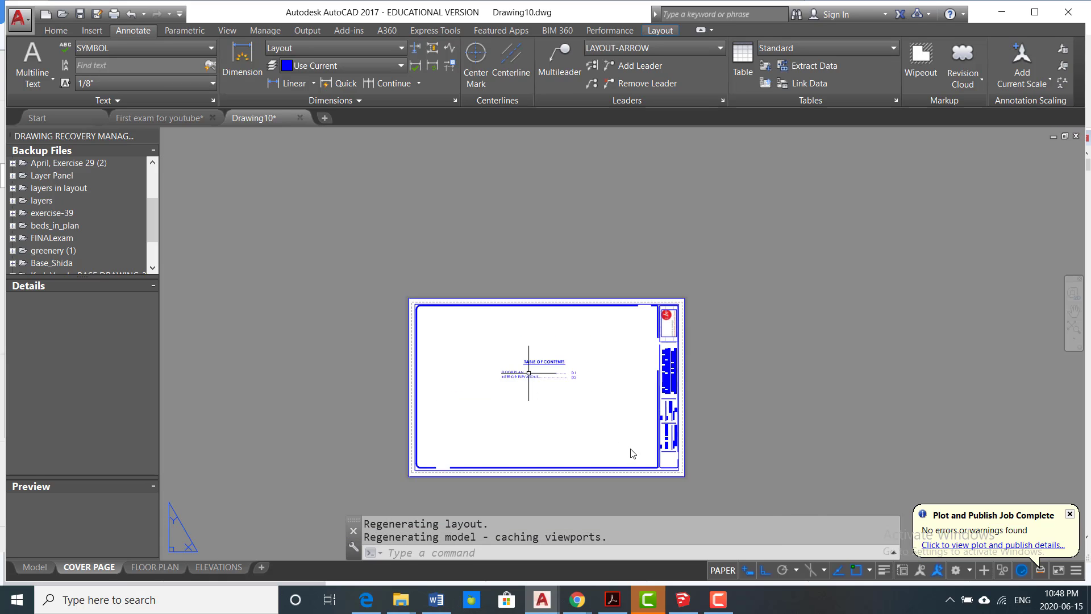
scroll(684, 454, "up", 6)
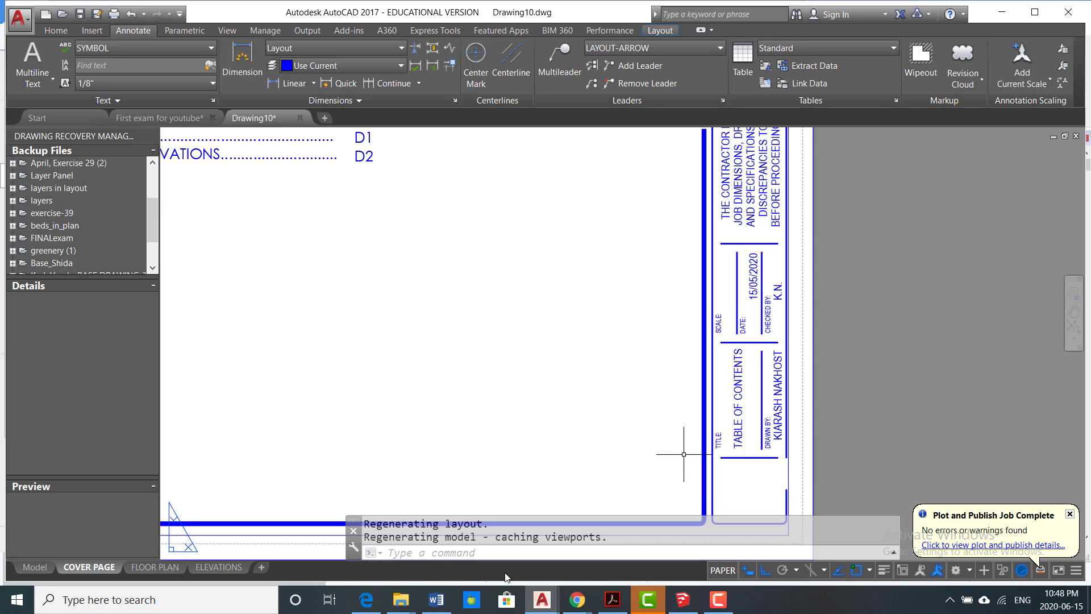
left_click(218, 567)
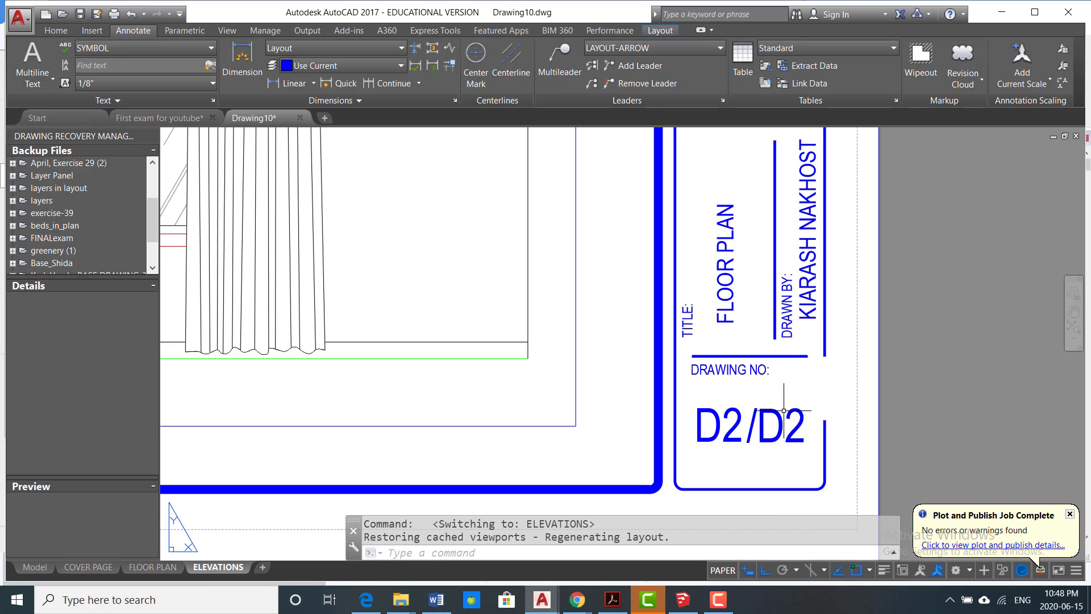
Step: Replace the title block's FLOOR PLAN text with INTERIOR ELEVATIONS
double_click(734, 305)
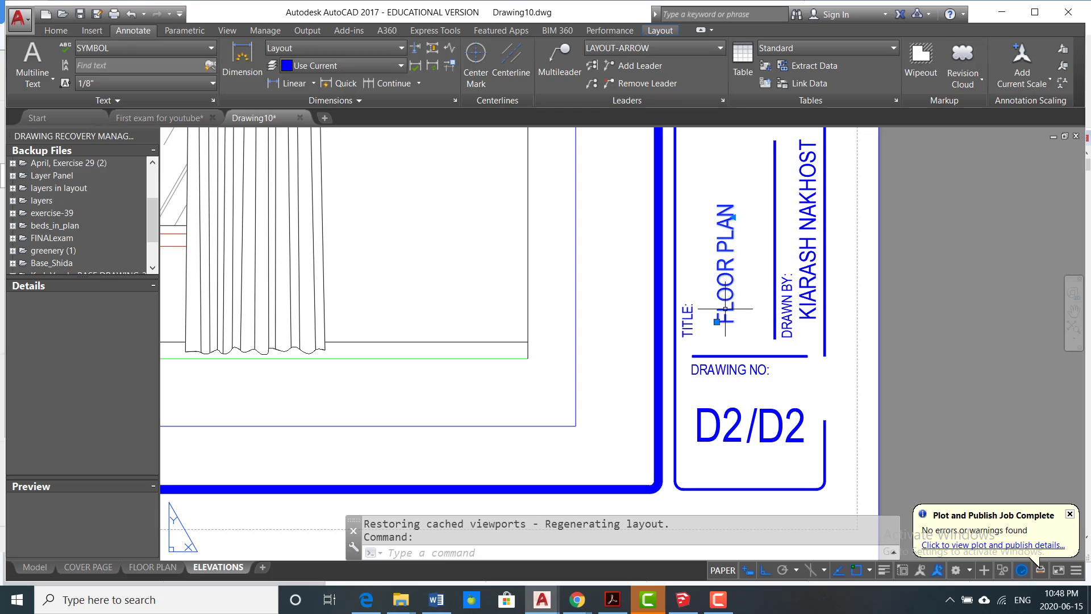
key("ctrl+a")
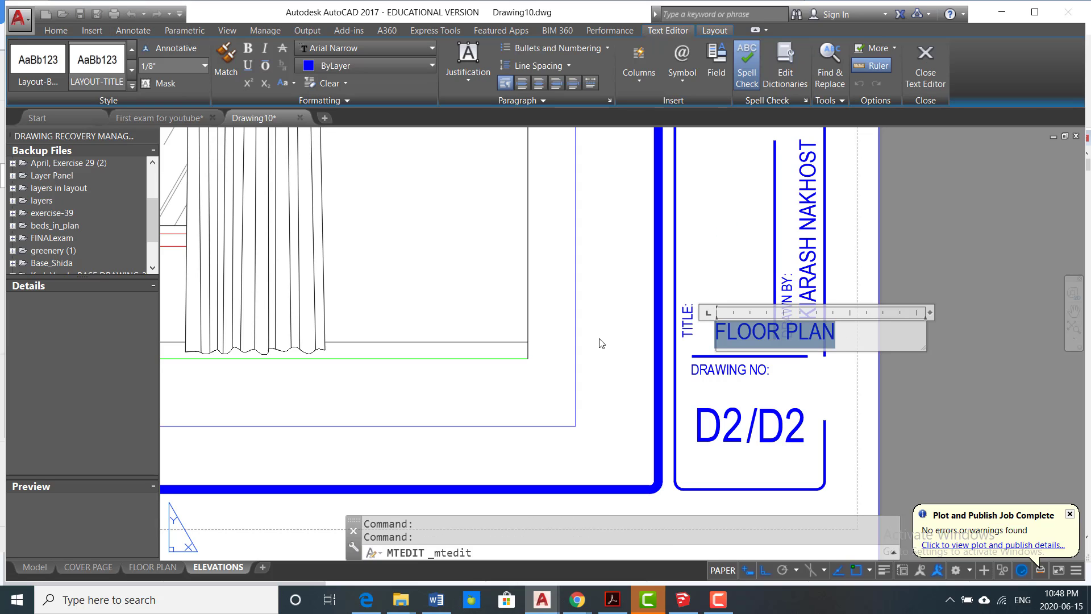
type("INTER")
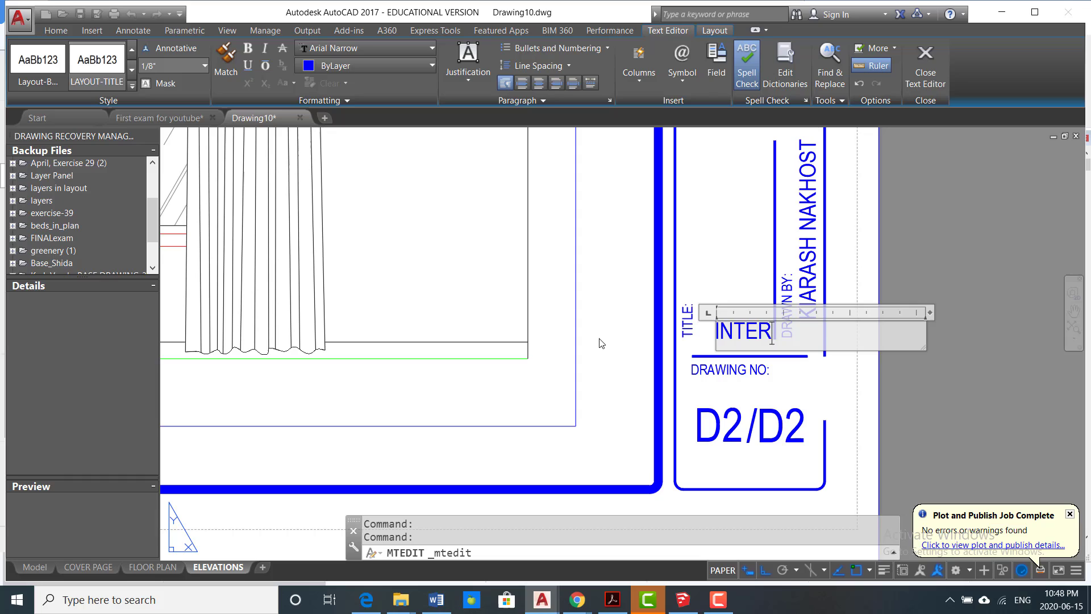
type("IOR EL")
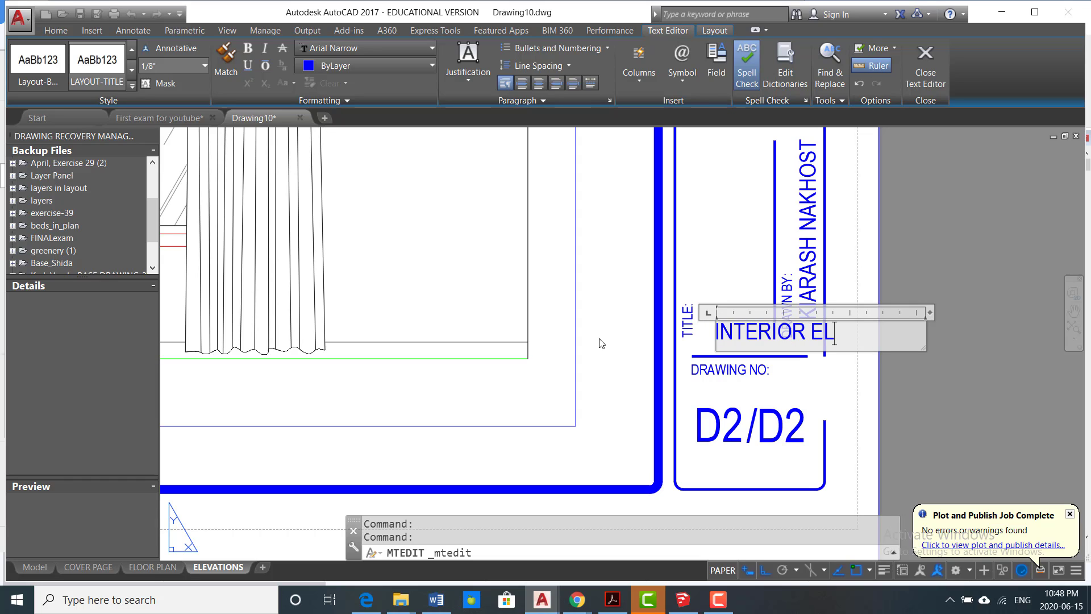
type("EVATIONS")
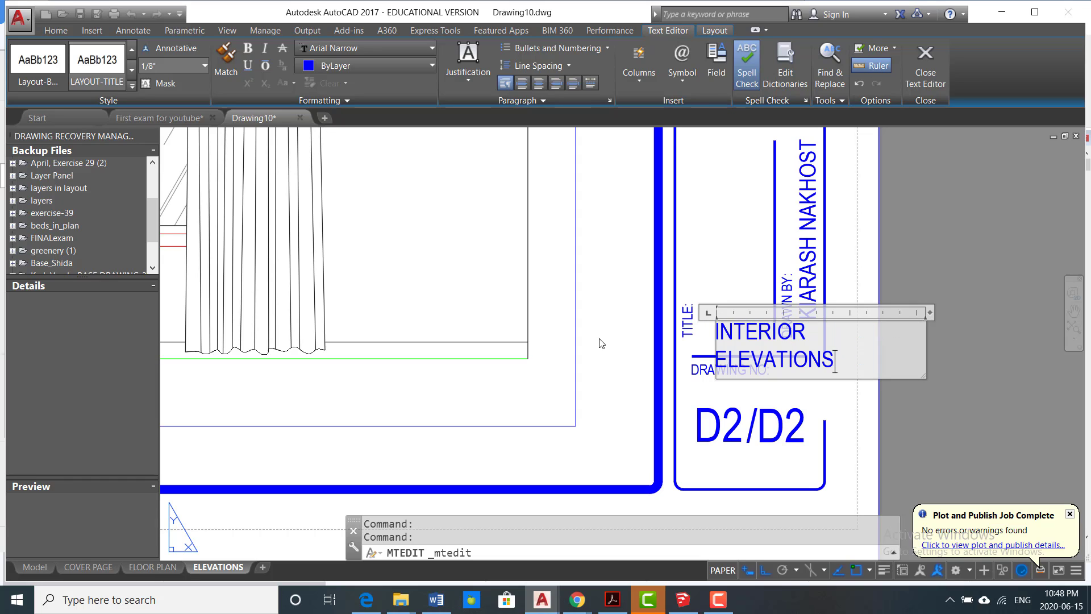
left_click(647, 267)
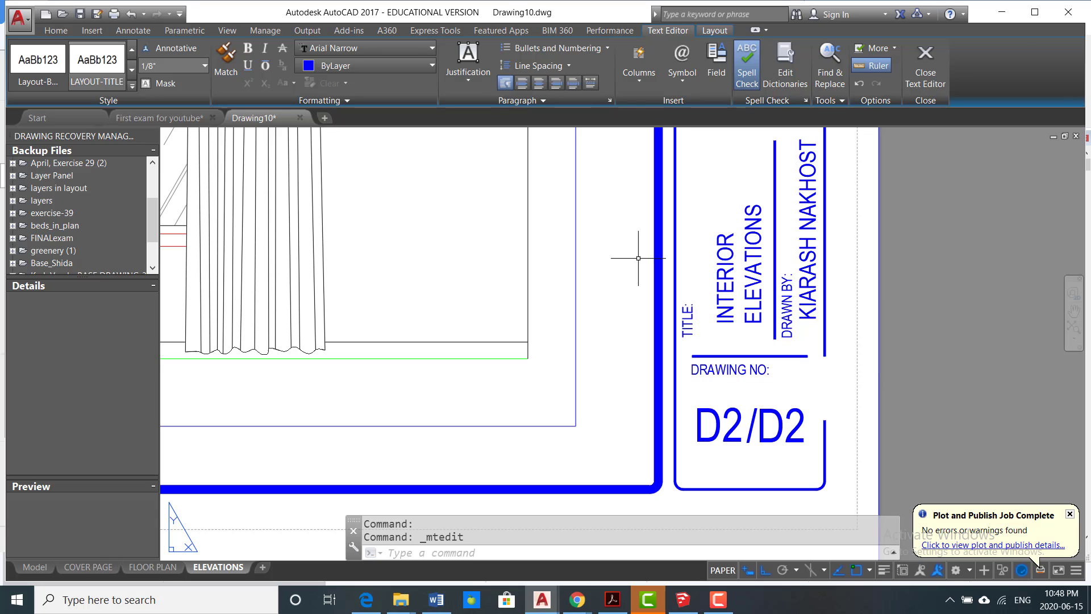
scroll(759, 363, "down", 2)
scroll(738, 315, "down", 2)
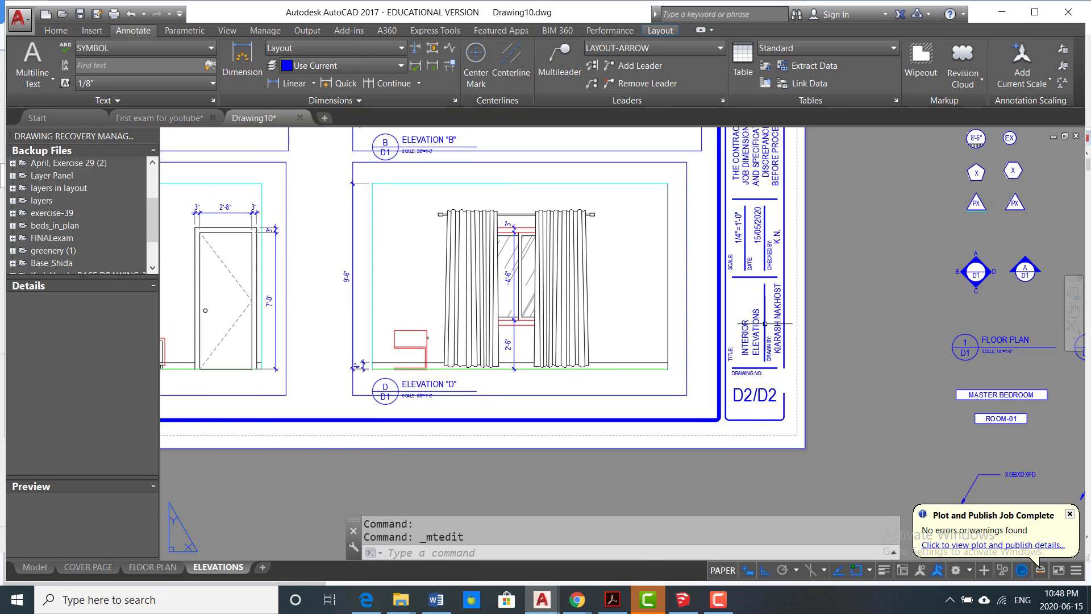
scroll(747, 318, "up", 6)
left_click(739, 303)
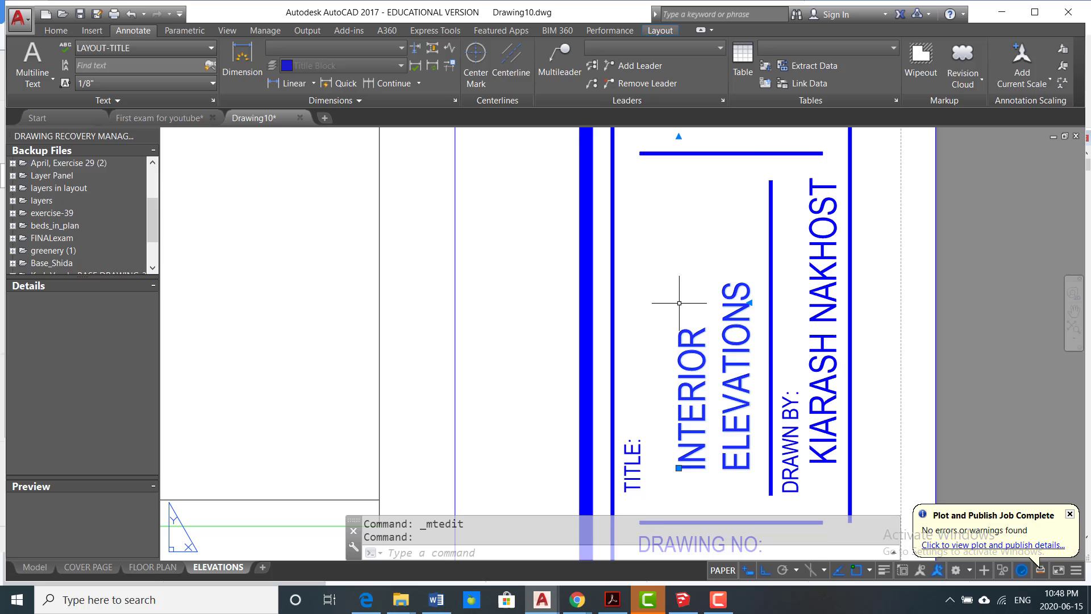
scroll(687, 288, "down", 2)
left_click(685, 197)
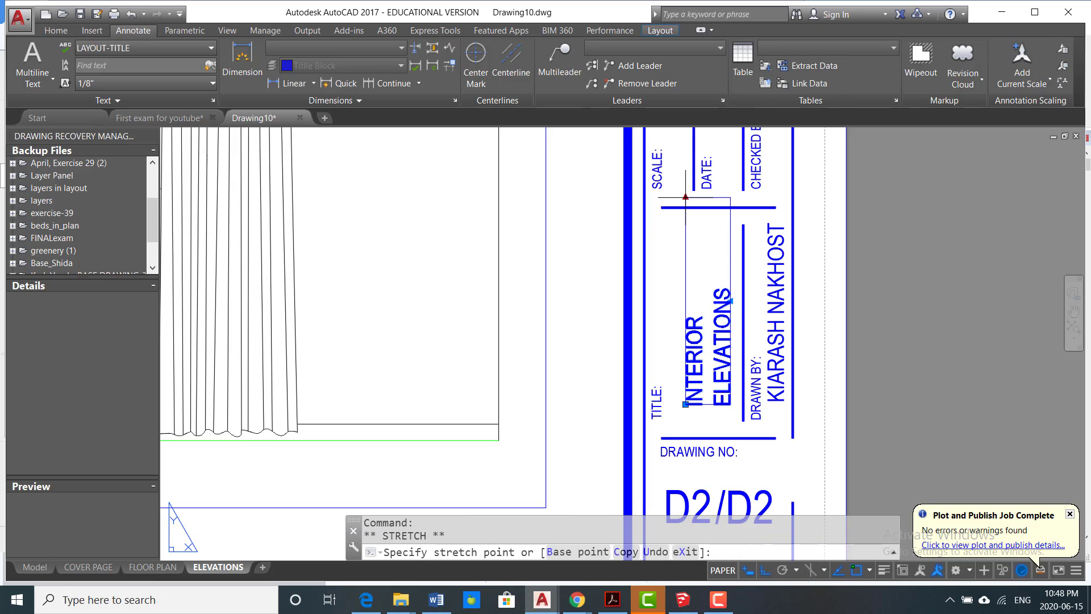
middle_click_drag(681, 156, 689, 247)
scroll(688, 250, "down", 3)
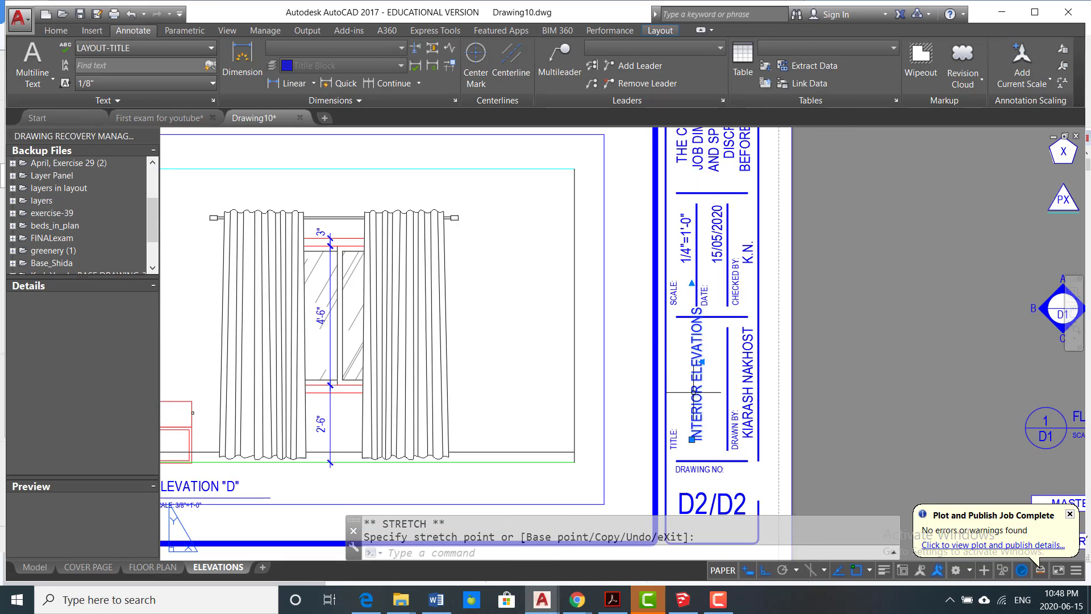
scroll(716, 369, "up", 5)
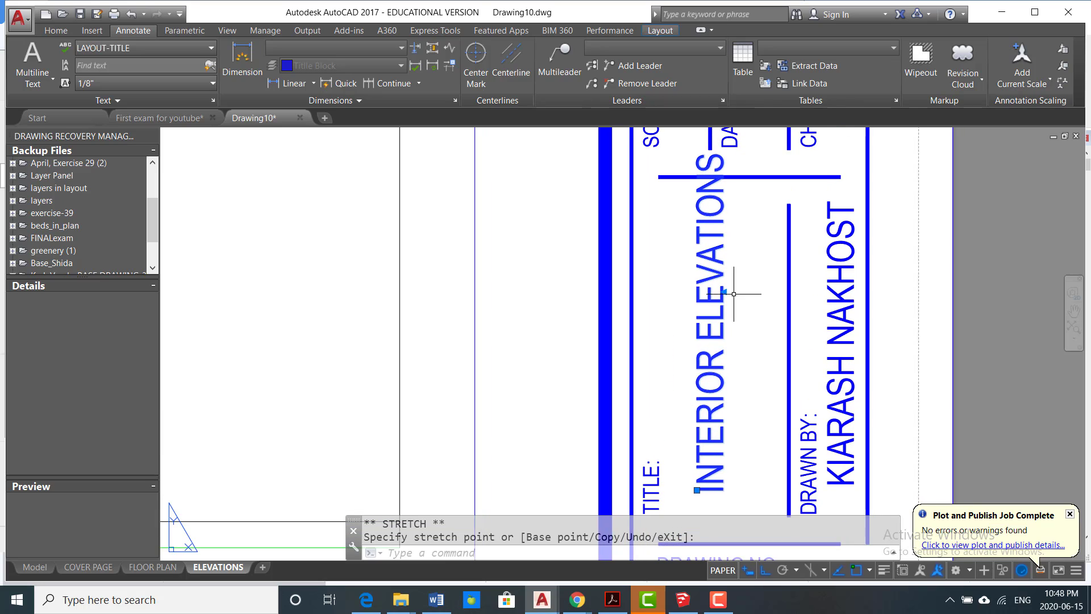
key("ctrl+z")
key("ctrl+z")
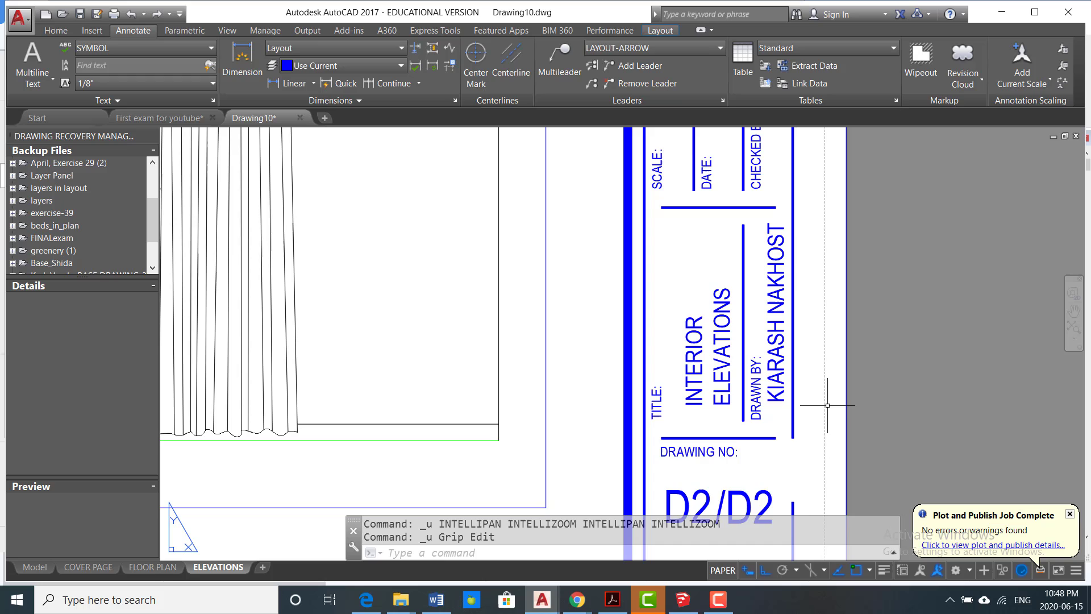
scroll(829, 401, "down", 2)
scroll(855, 349, "down", 4)
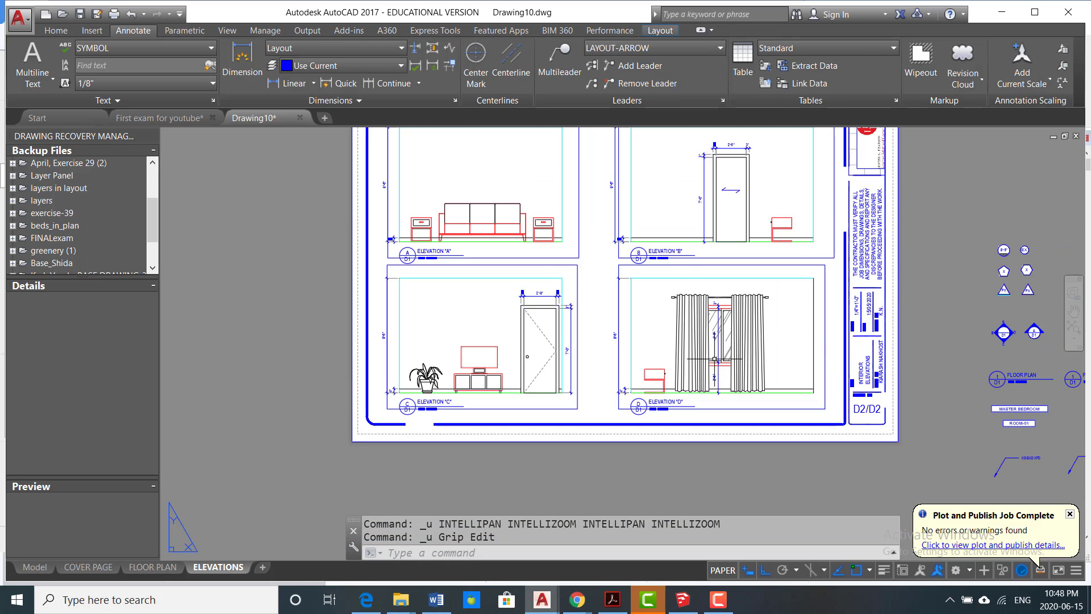
scroll(713, 366, "down", 2)
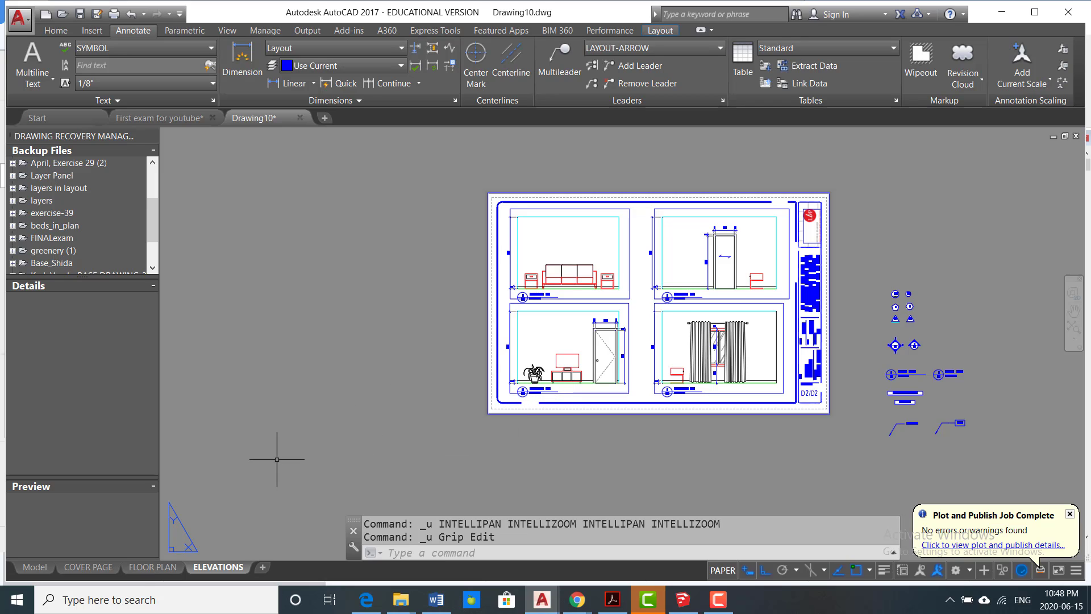
Step: Start a single-sheet plot of ELEVATIONS using the <Previous plot> page setup
left_click(114, 12)
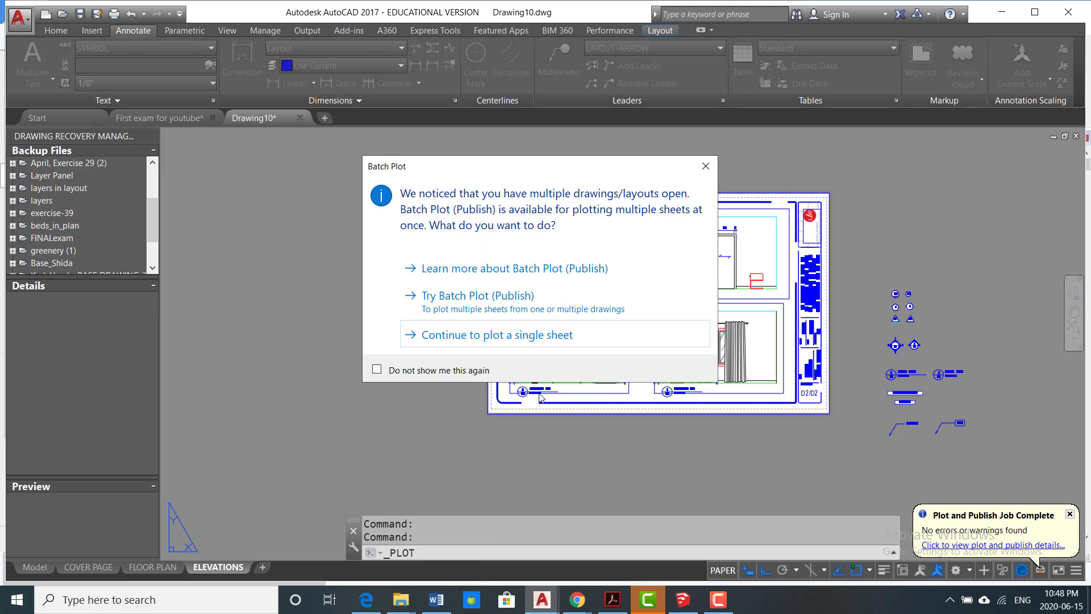
left_click(530, 336)
left_click(681, 347)
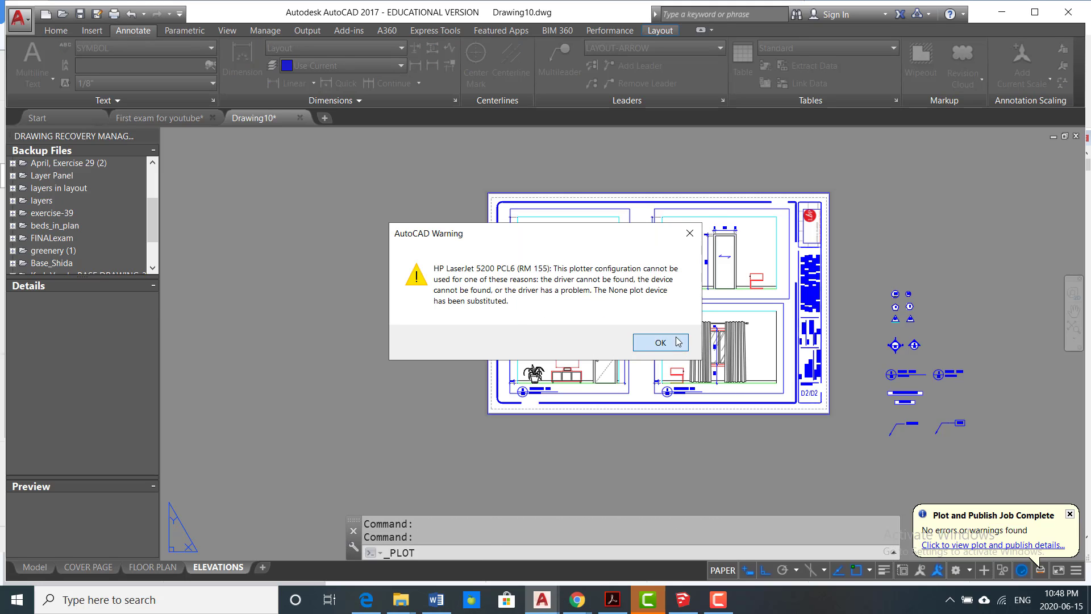
left_click(490, 153)
left_click(492, 174)
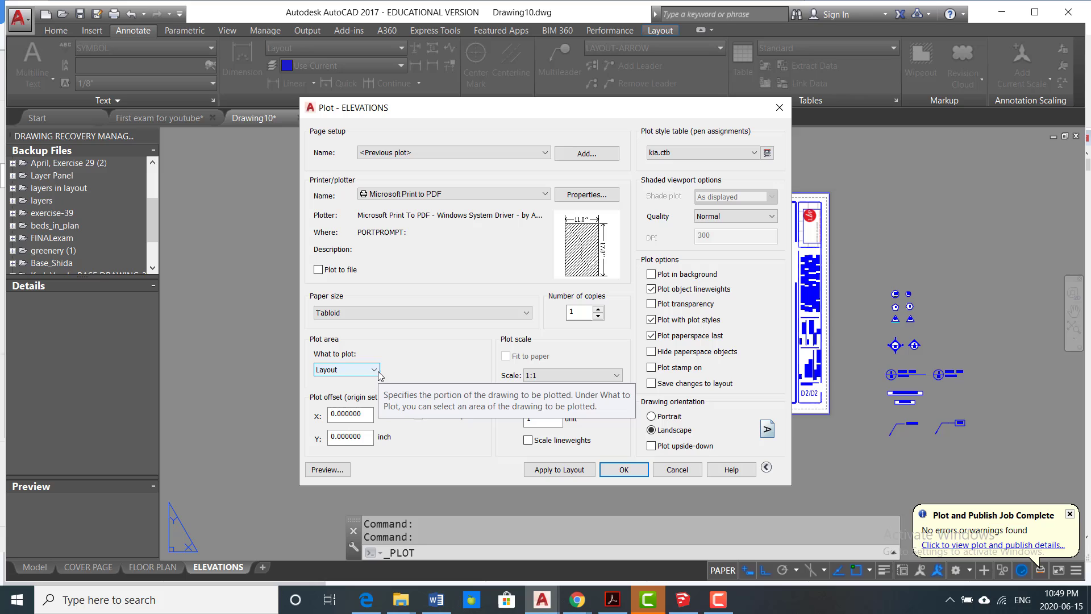
Step: Preview the plot, inspecting the four elevations and D2/D2 title block, then exit
left_click(327, 469)
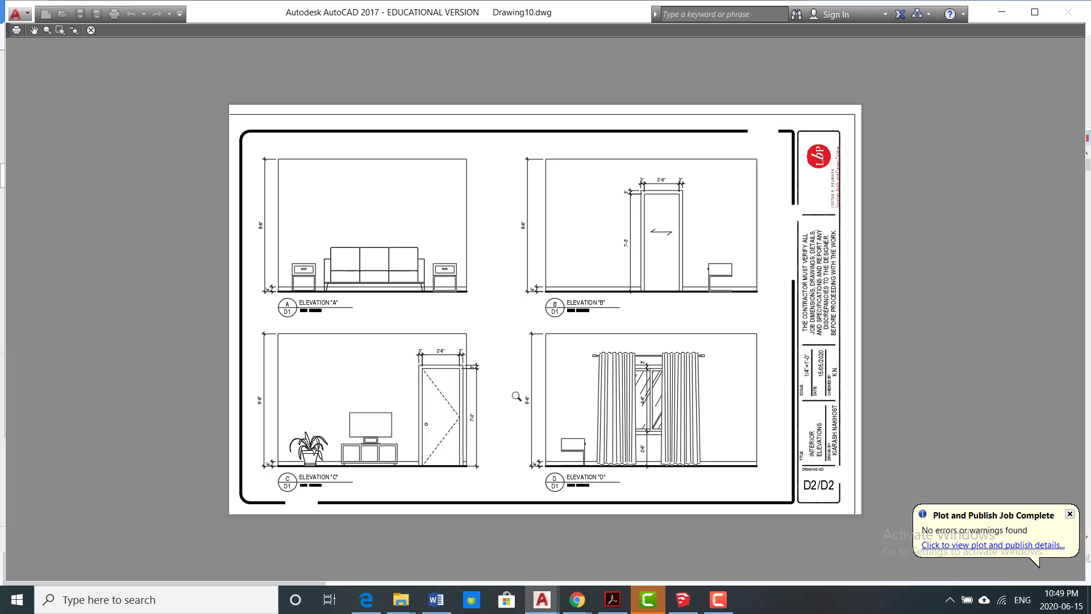
scroll(689, 493, "up", 2)
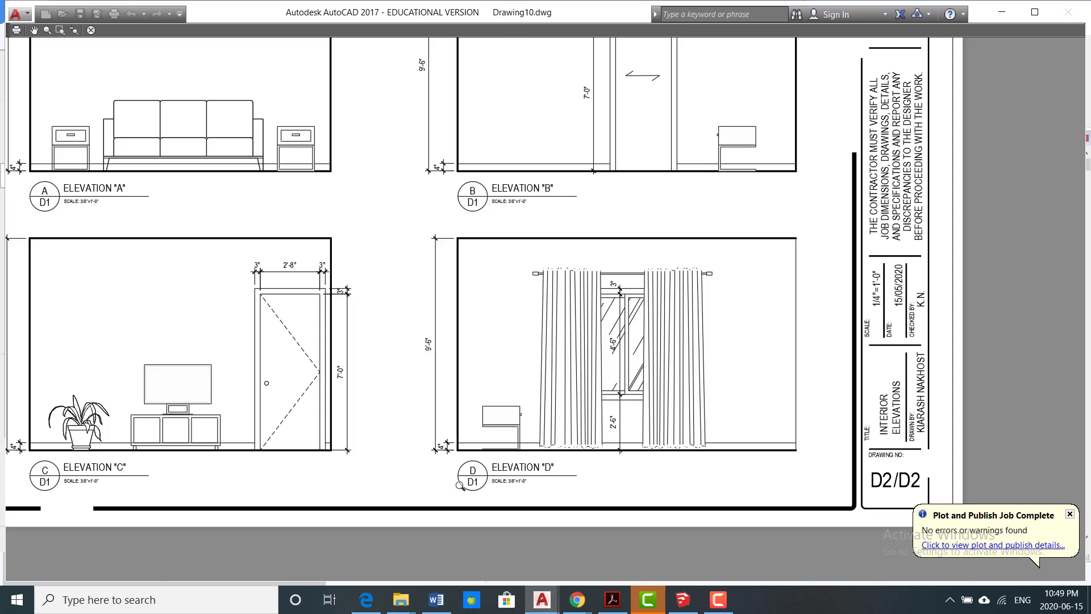
scroll(405, 475, "up", 4)
scroll(412, 467, "down", 5)
scroll(478, 434, "up", 1)
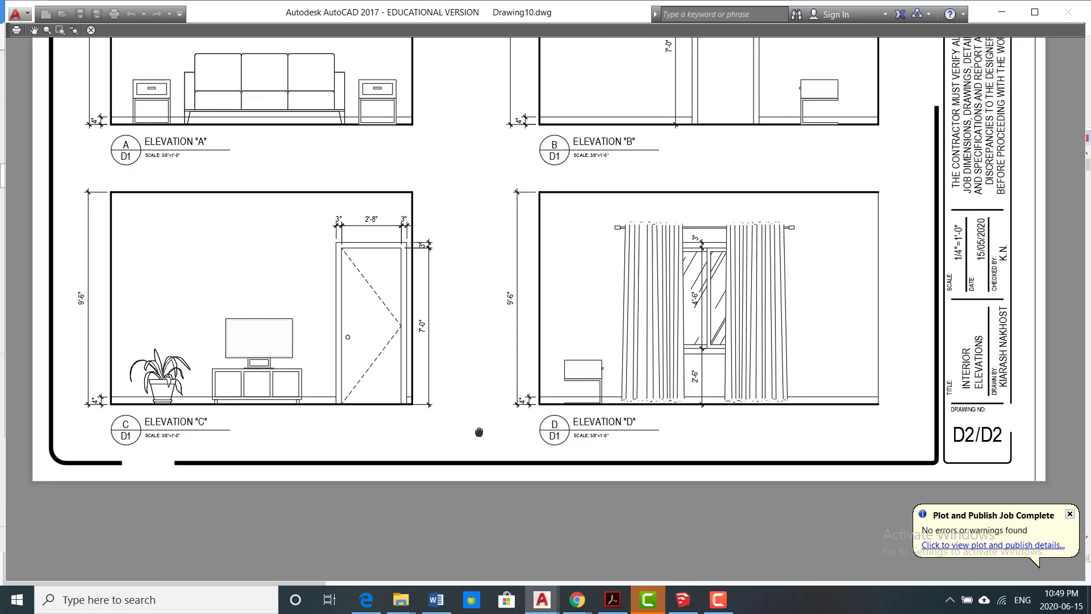
scroll(477, 433, "up", 1)
middle_click_drag(554, 426, 551, 528)
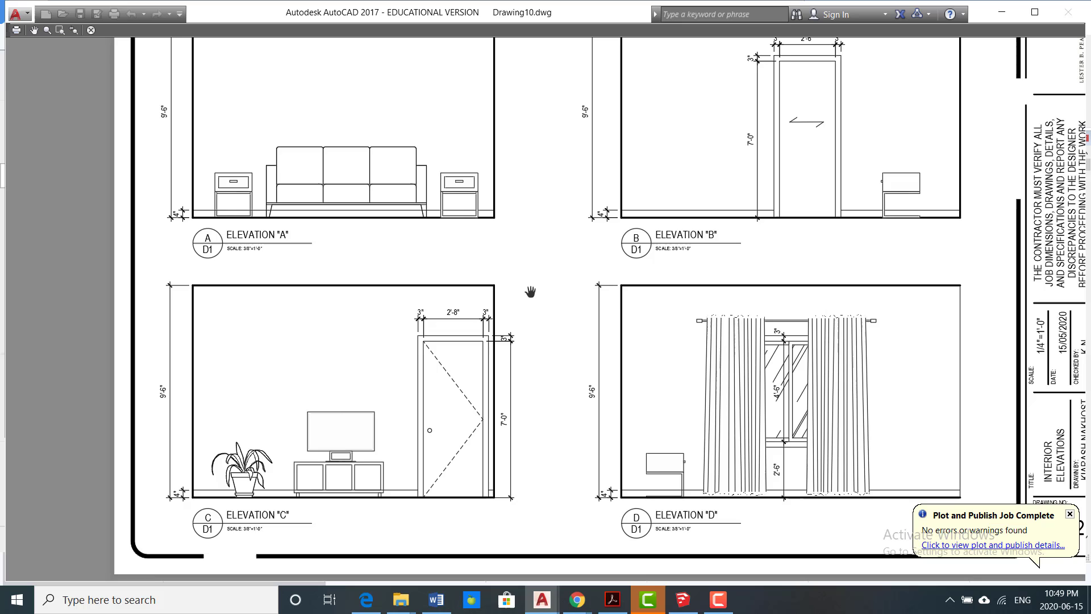
scroll(530, 291, "down", 5)
scroll(699, 385, "up", 8)
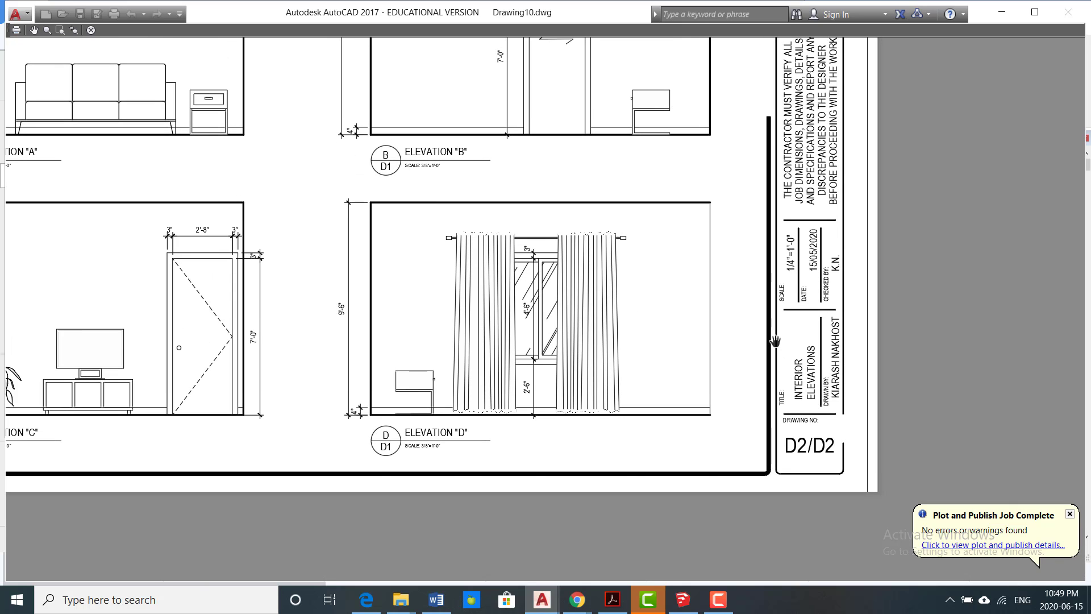
scroll(774, 341, "down", 4)
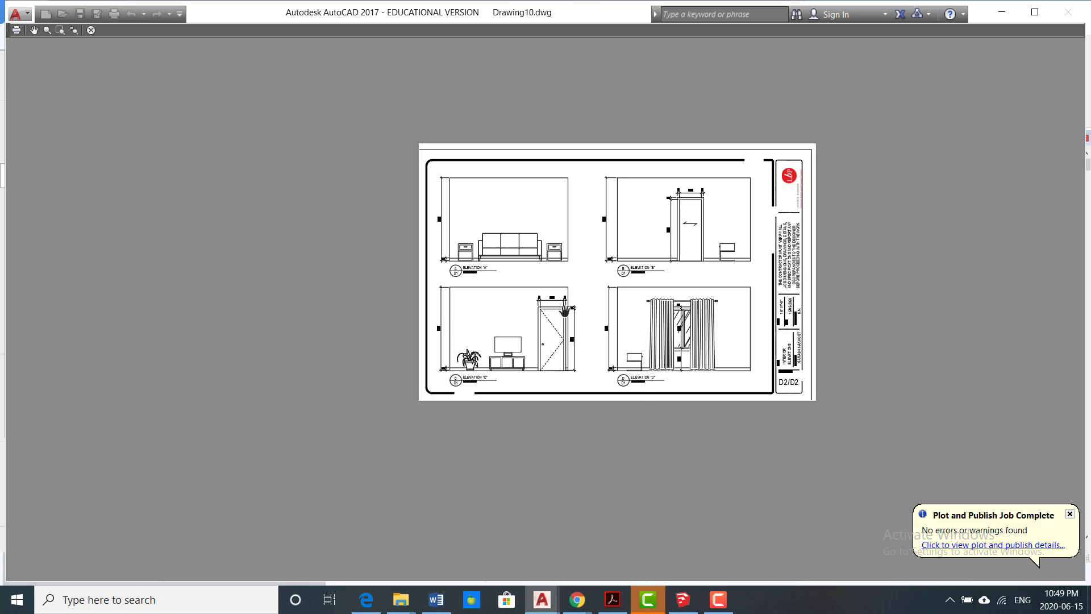
right_click(541, 364)
left_click(582, 373)
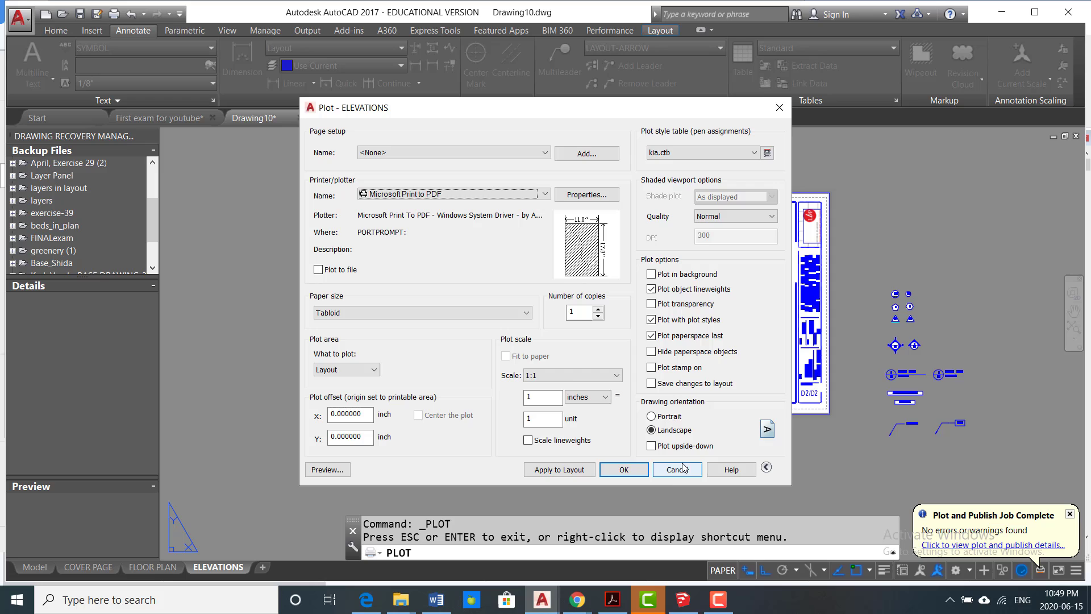
Step: Switch to FLOOR PLAN and preview its plot with the <Previous plot> settings
left_click(676, 470)
left_click(135, 568)
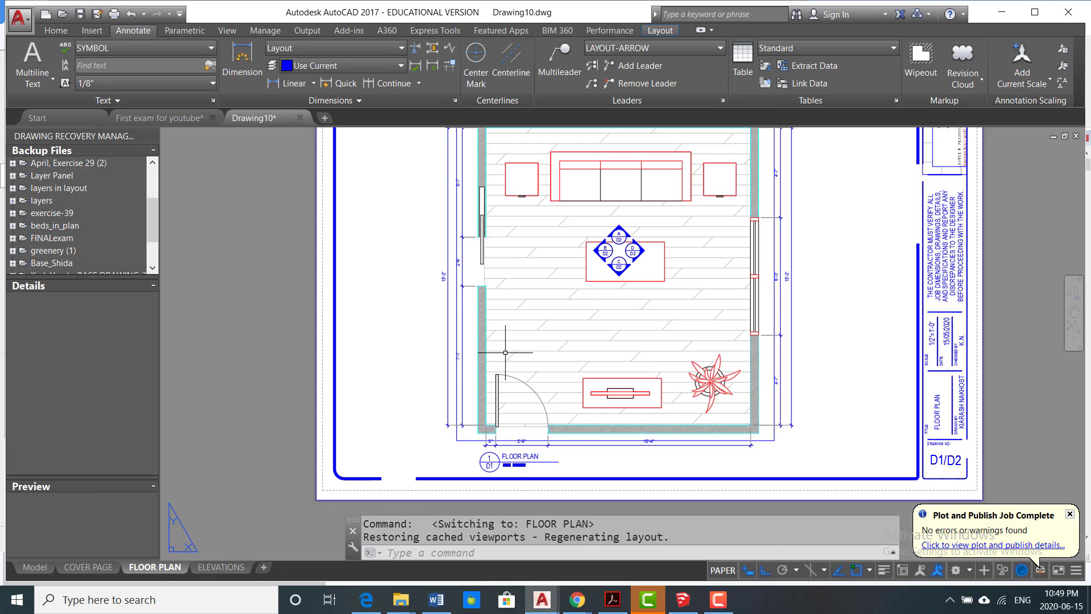
left_click(114, 14)
left_click(528, 337)
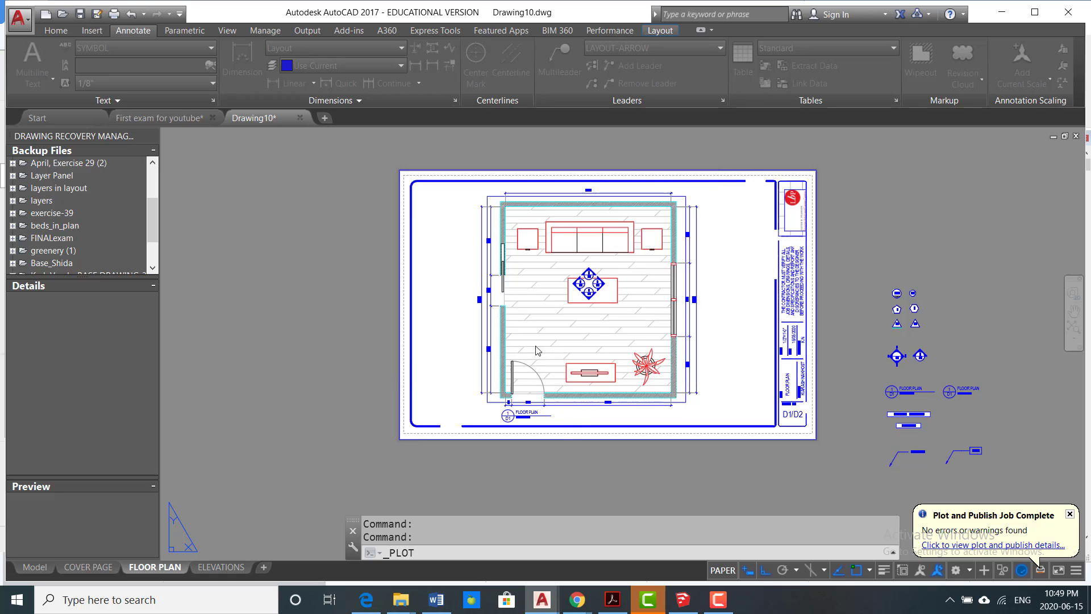
left_click(681, 347)
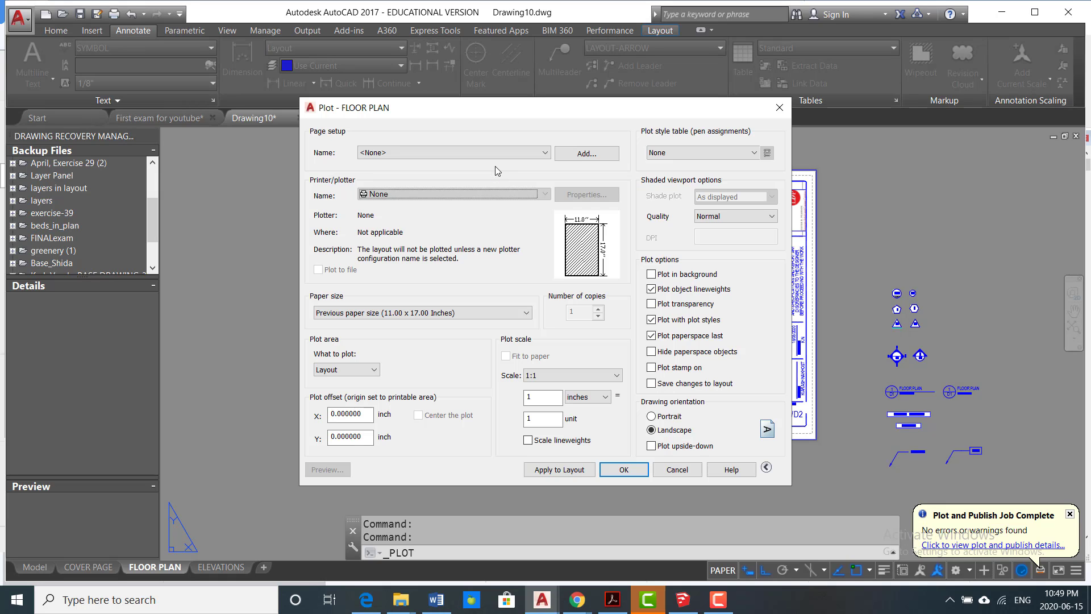
left_click(514, 155)
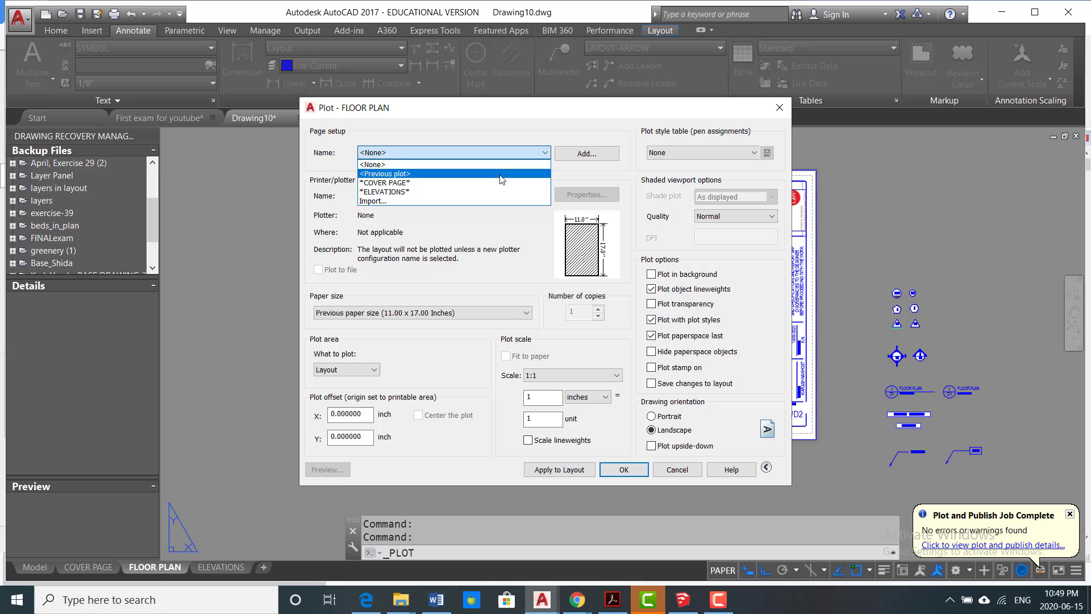
left_click(500, 174)
left_click(342, 472)
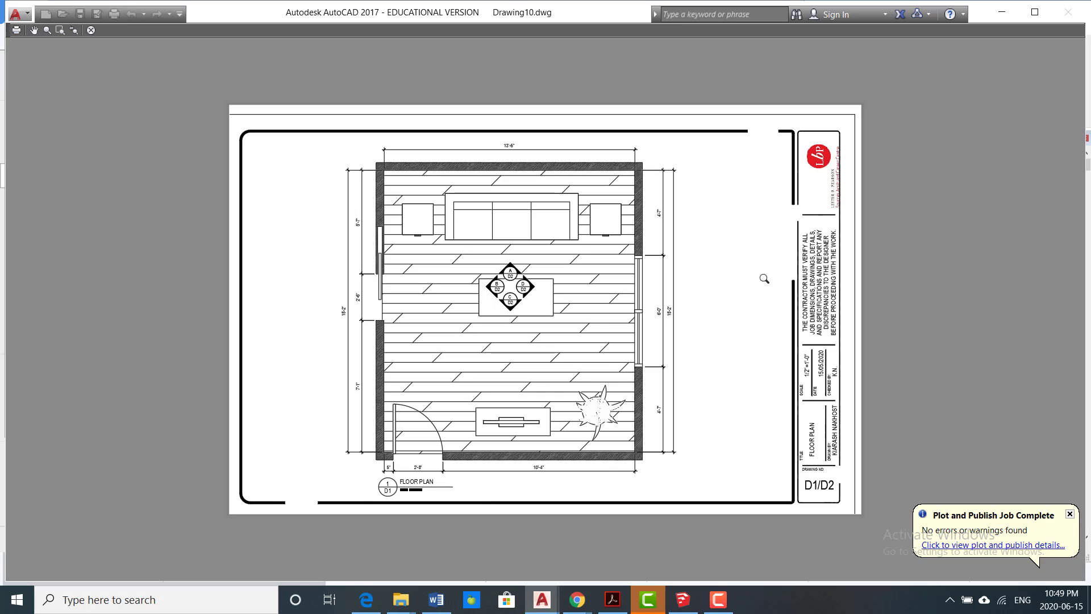
right_click(739, 337)
left_click(776, 345)
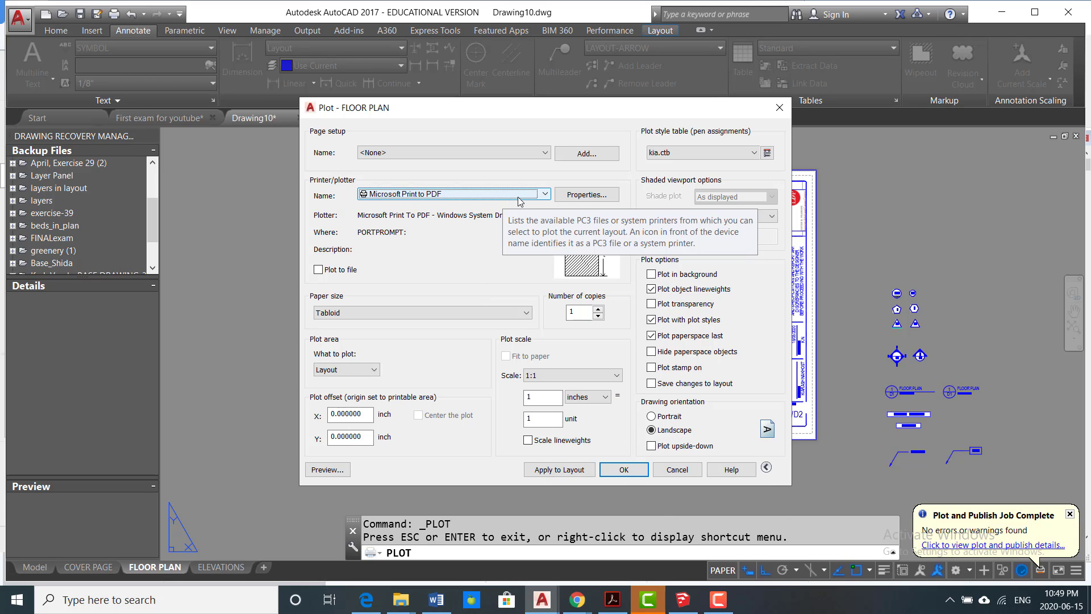
Step: Set the printer to PDFCreator, preview the floor plan again, then cancel plotting
left_click(543, 194)
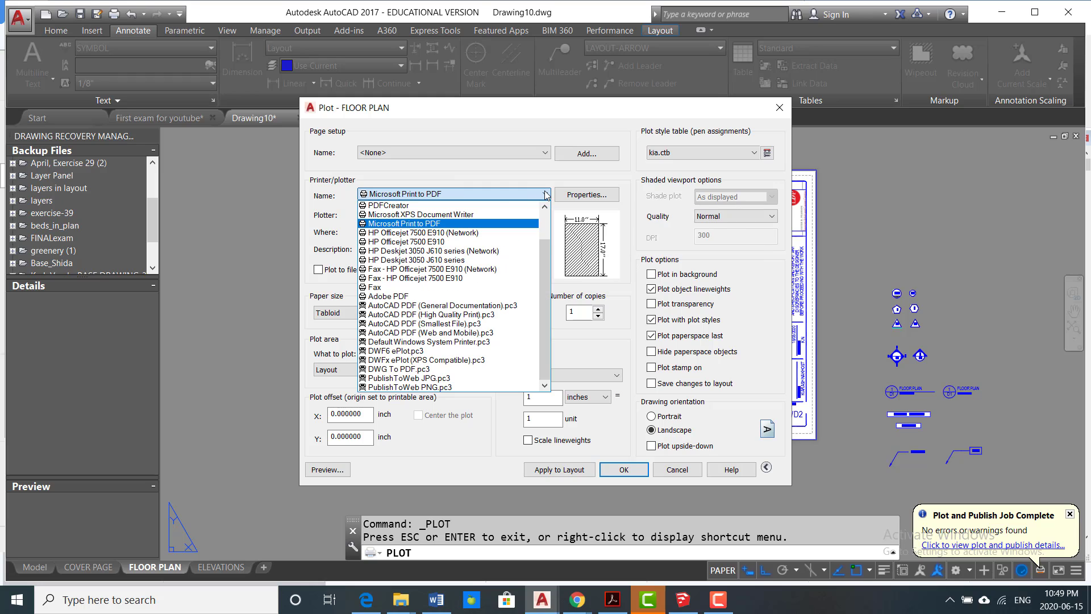
left_click(454, 206)
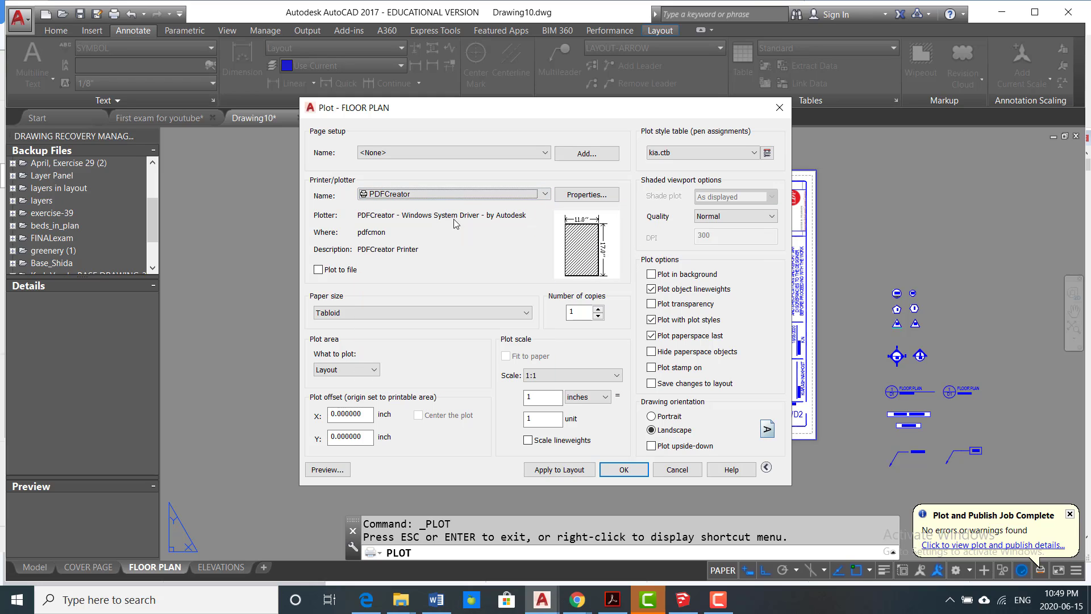
left_click(327, 469)
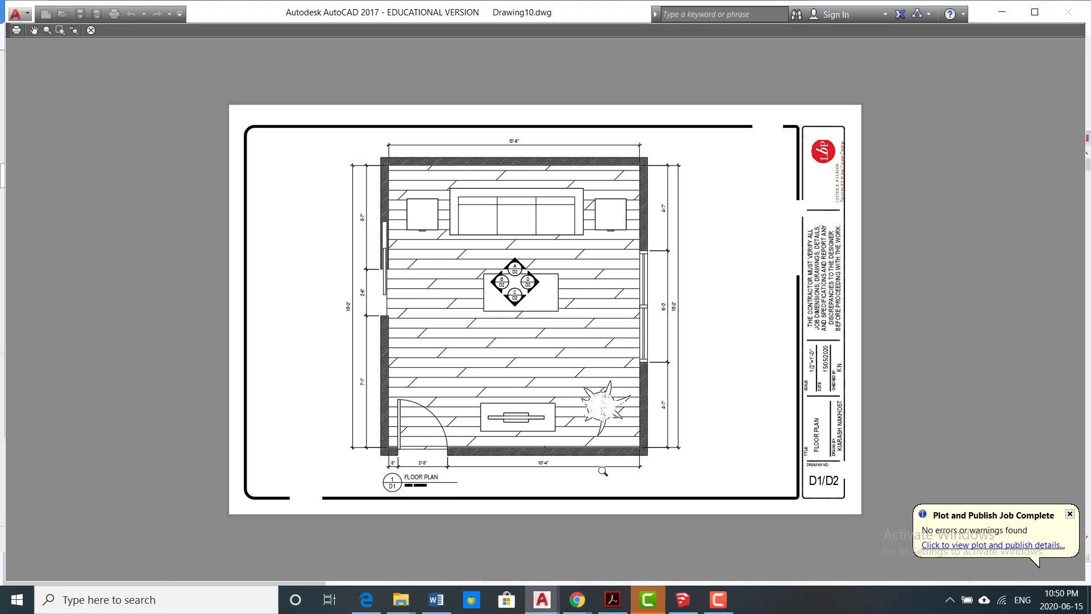
right_click(318, 392)
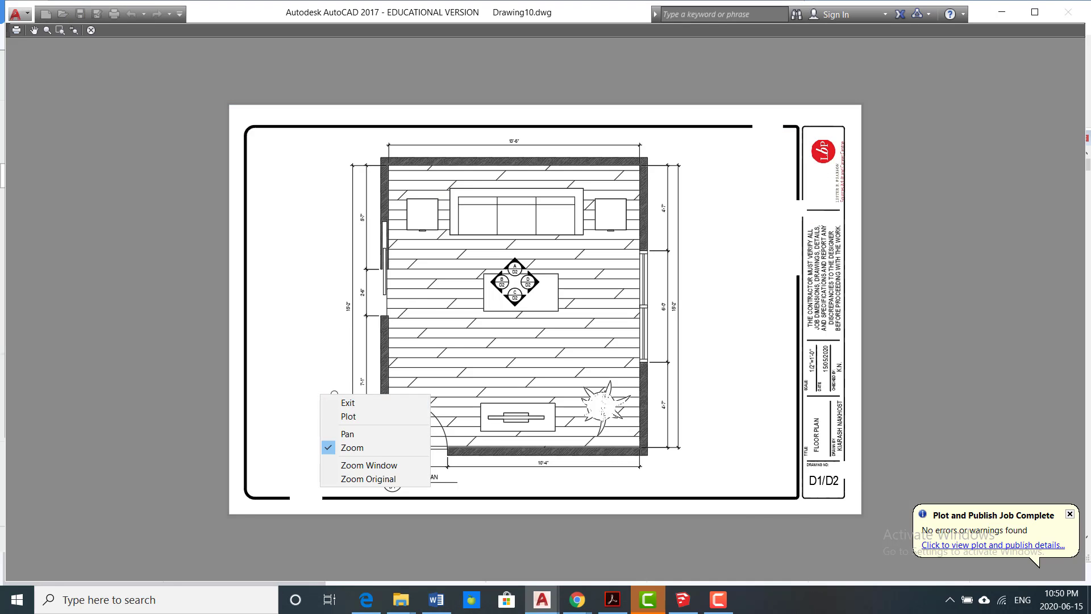
left_click(340, 401)
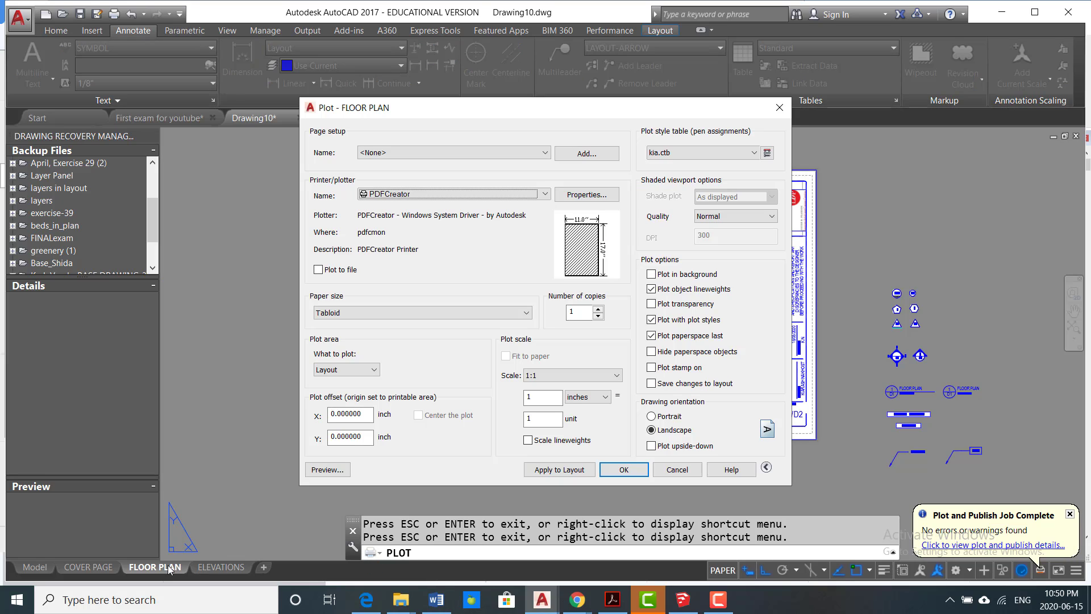
left_click(676, 469)
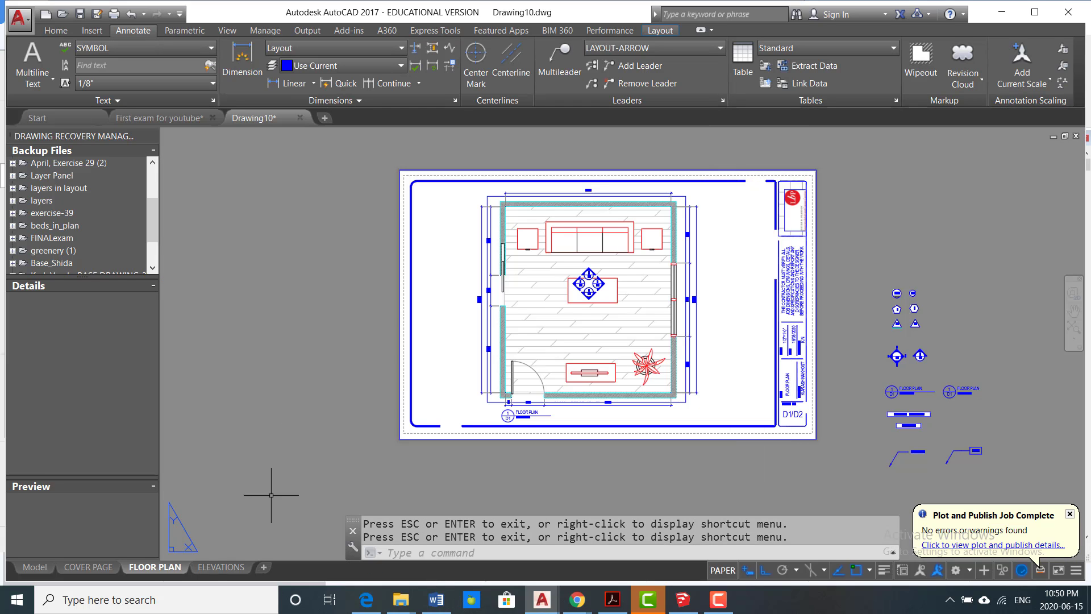
mouse_move(162, 568)
Step: Switch to the COVER PAGE layout and center the sheet in the view
left_click(89, 567)
scroll(632, 372, "down", 5)
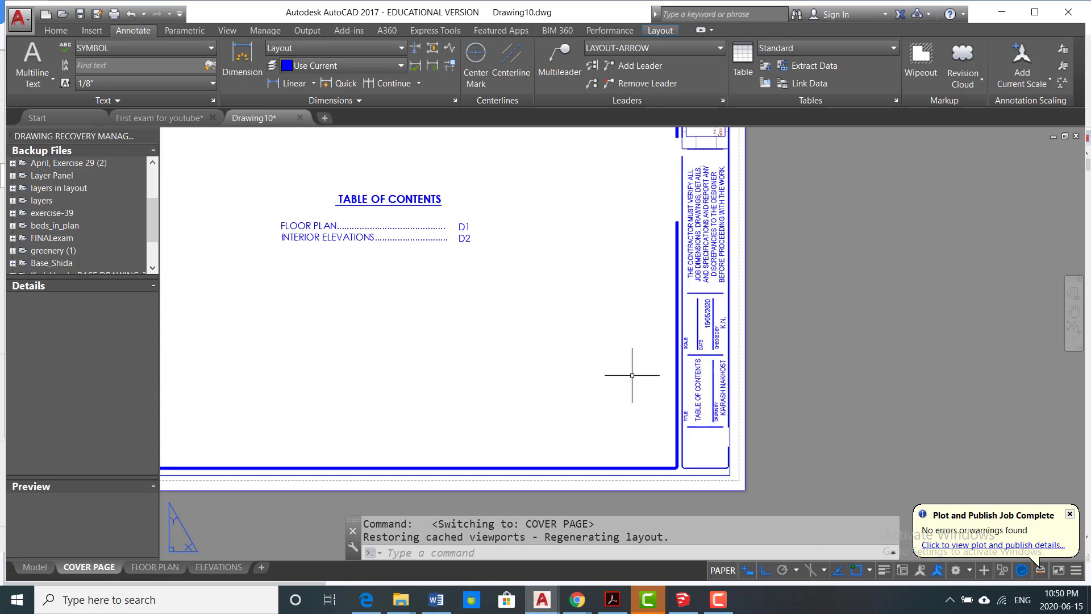
middle_click_drag(631, 375, 696, 390)
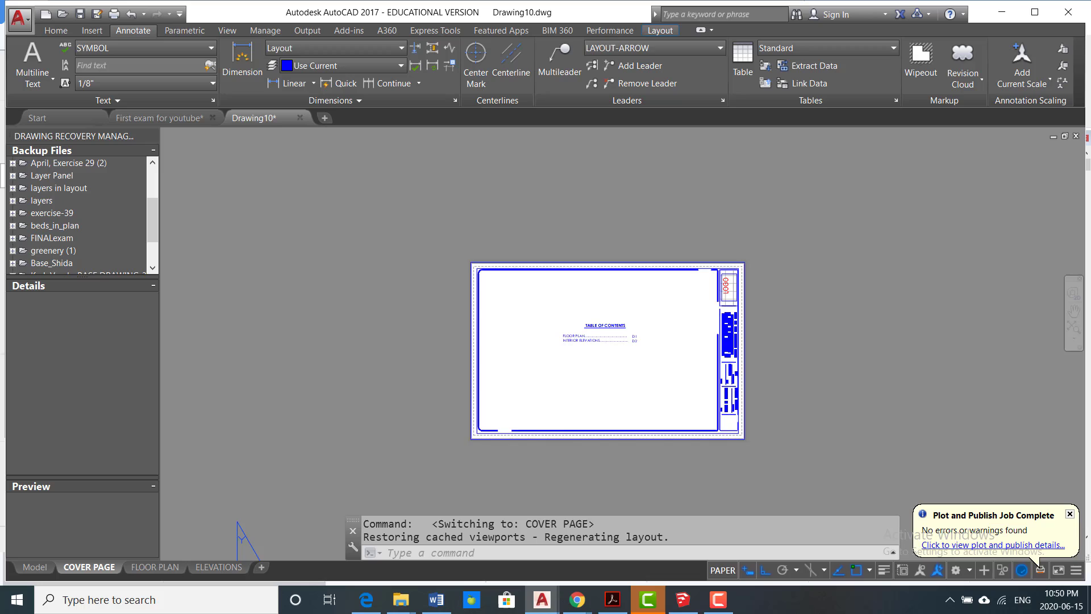
Step: Start a single-sheet plot of the cover page using the <Previous plot> page setup
left_click(115, 15)
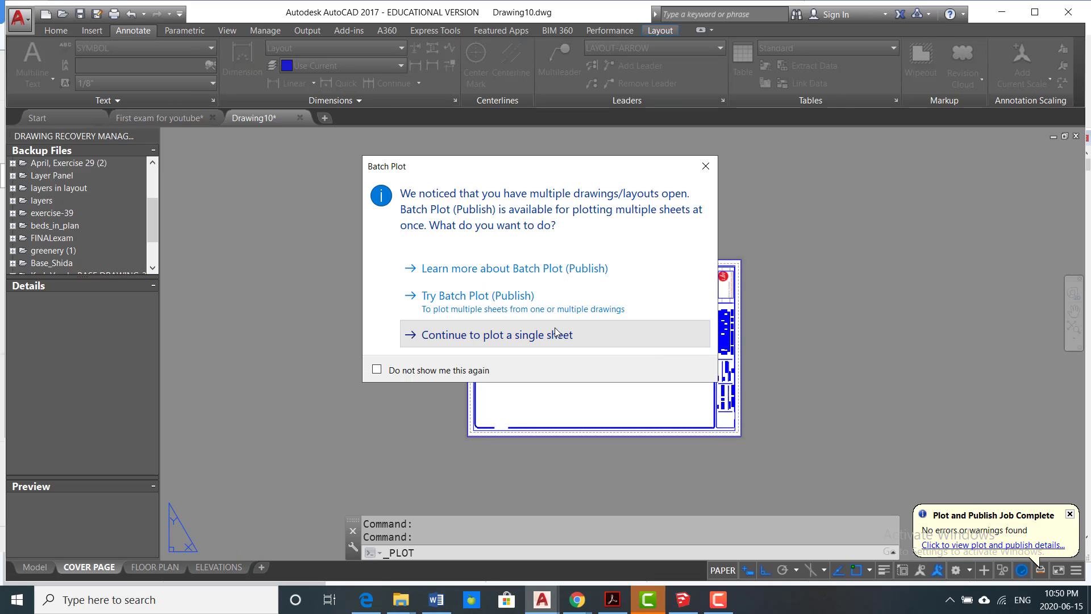
left_click(576, 345)
left_click(660, 342)
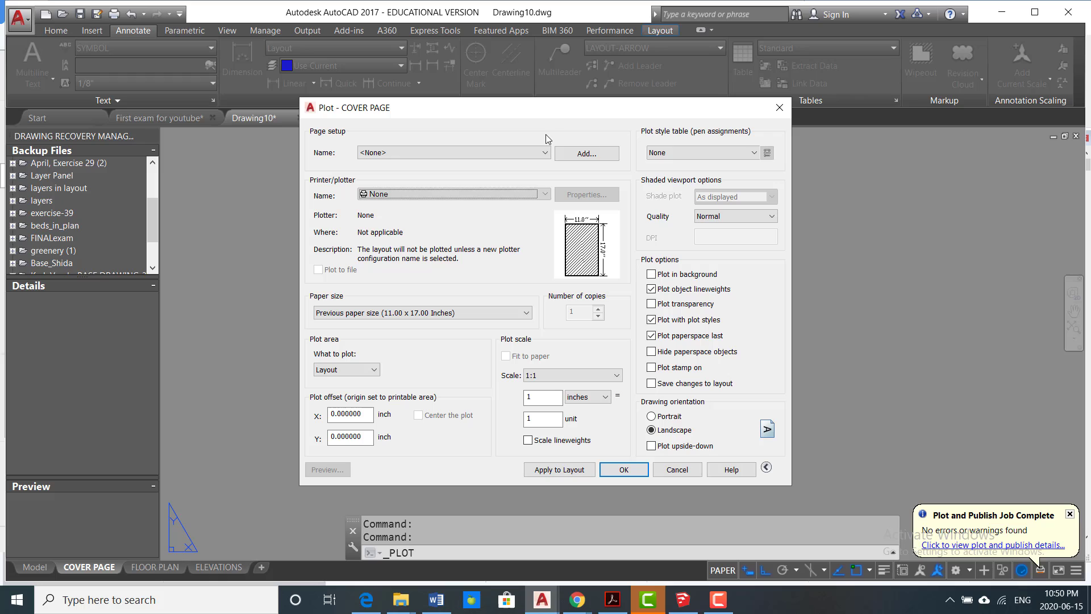
left_click(544, 152)
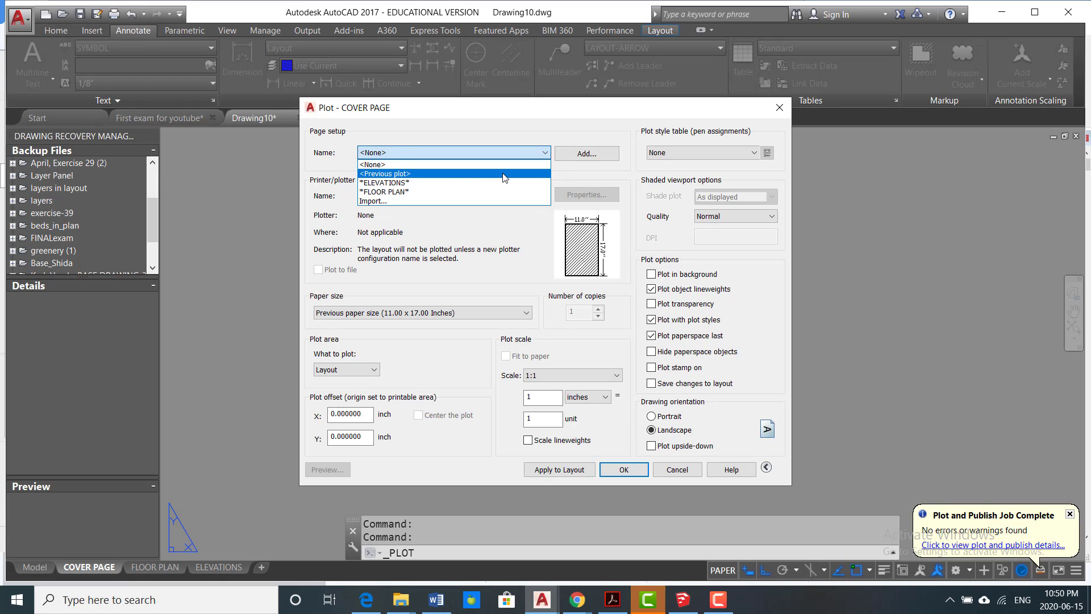
left_click(503, 173)
Step: Preview the cover page's table-of-contents plot, exit the preview, and cancel plotting
left_click(343, 475)
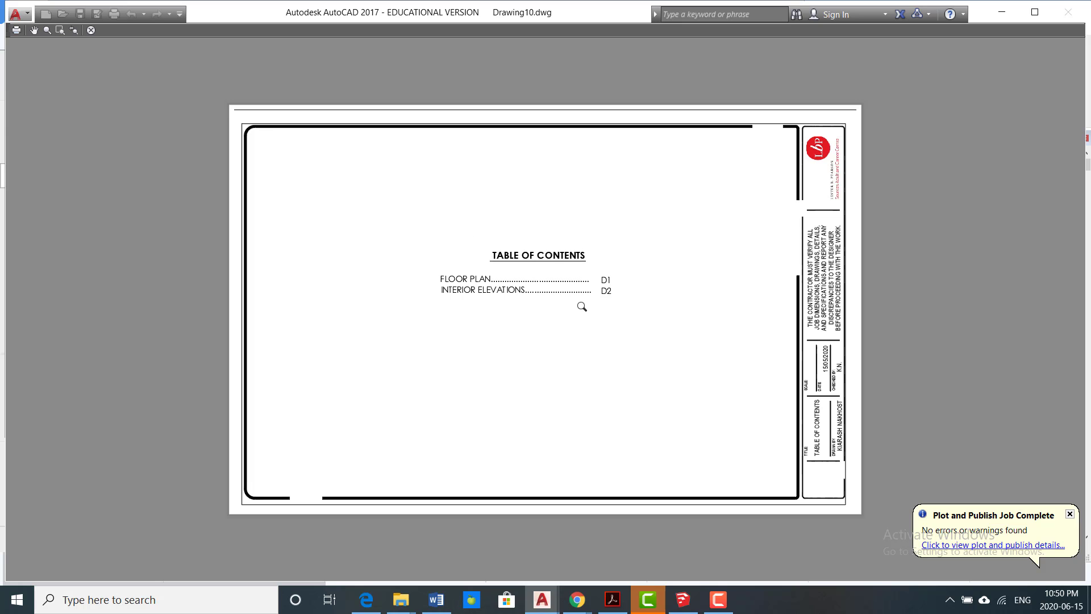
right_click(577, 347)
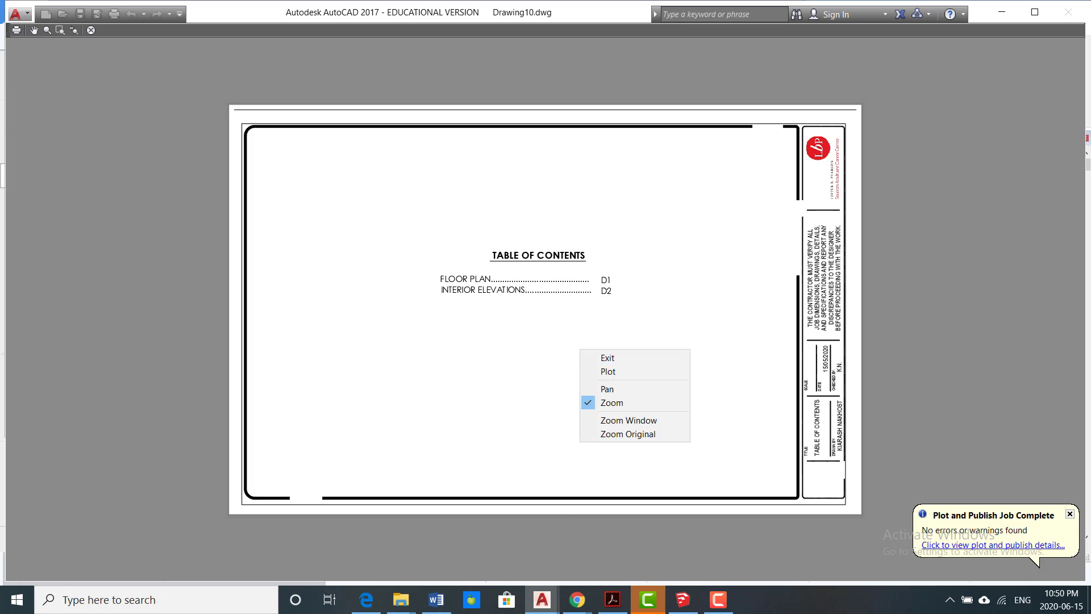
left_click(600, 357)
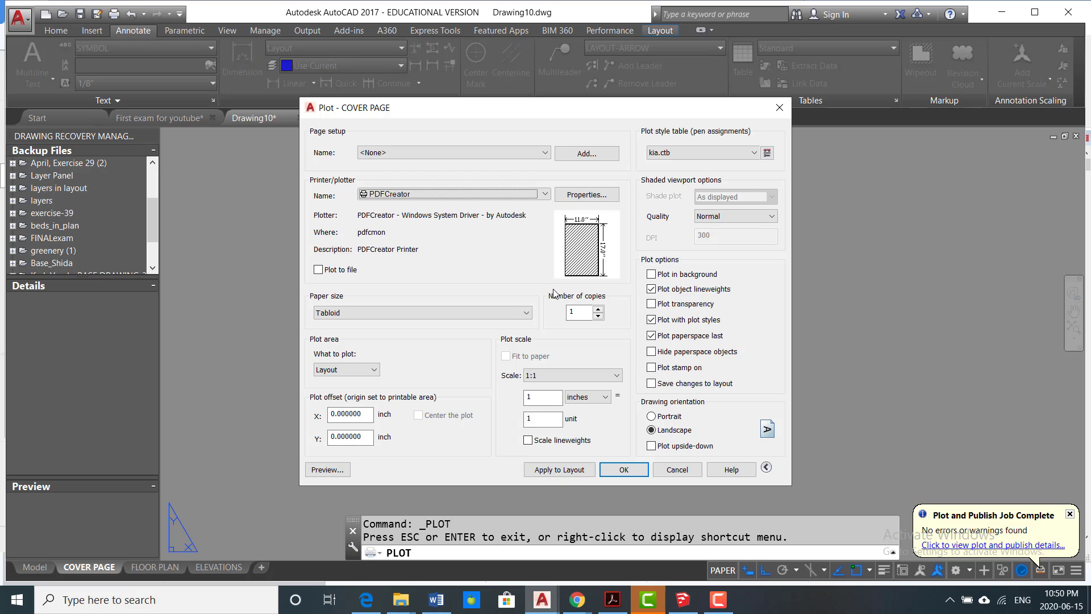
left_click(676, 469)
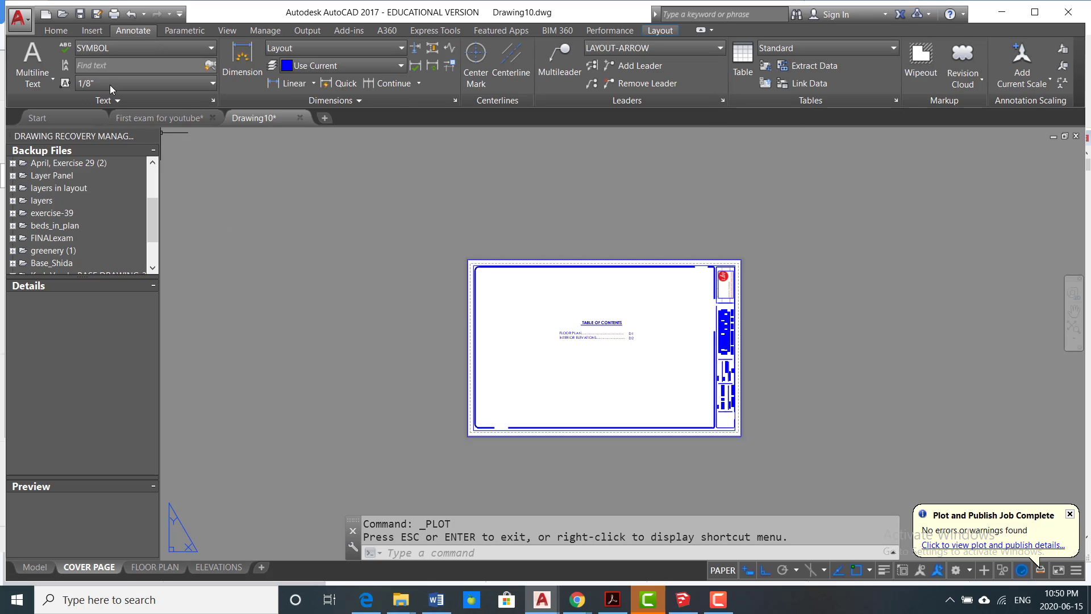